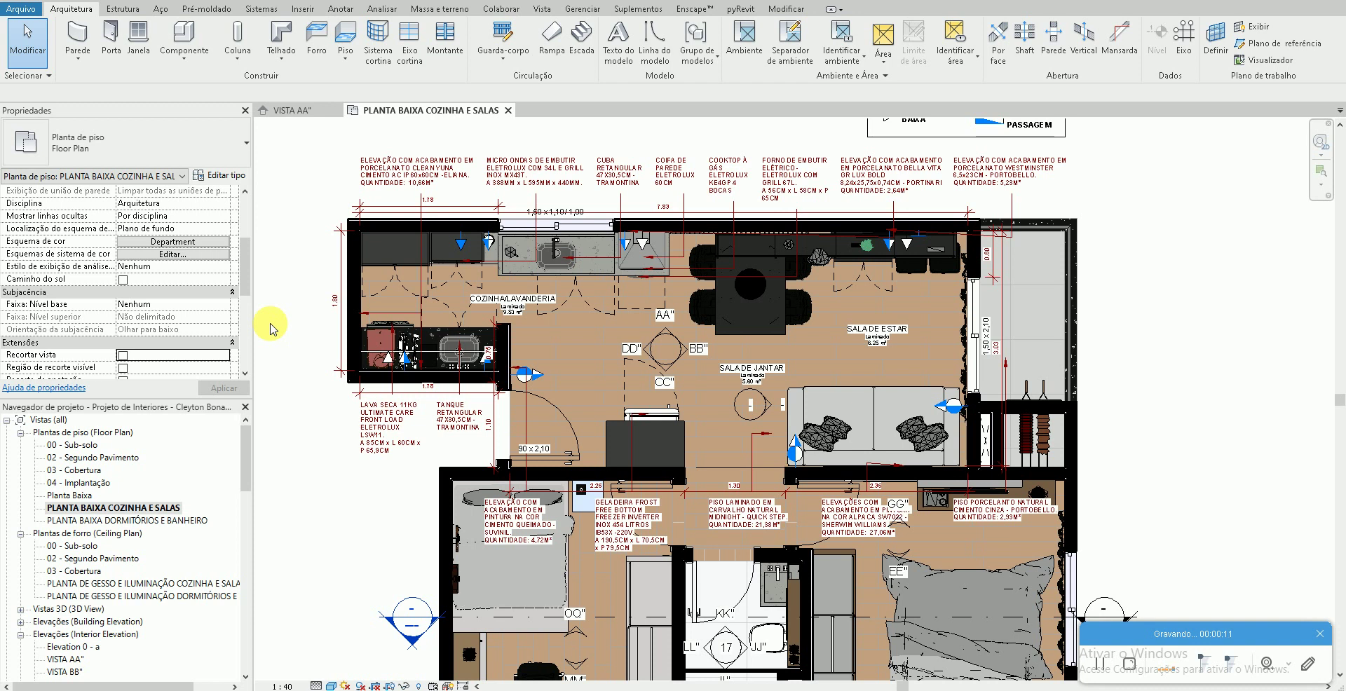
Draw a 5 m vertical wall in the empty area beside the apartment floor plan
scroll(271, 327, down, 2)
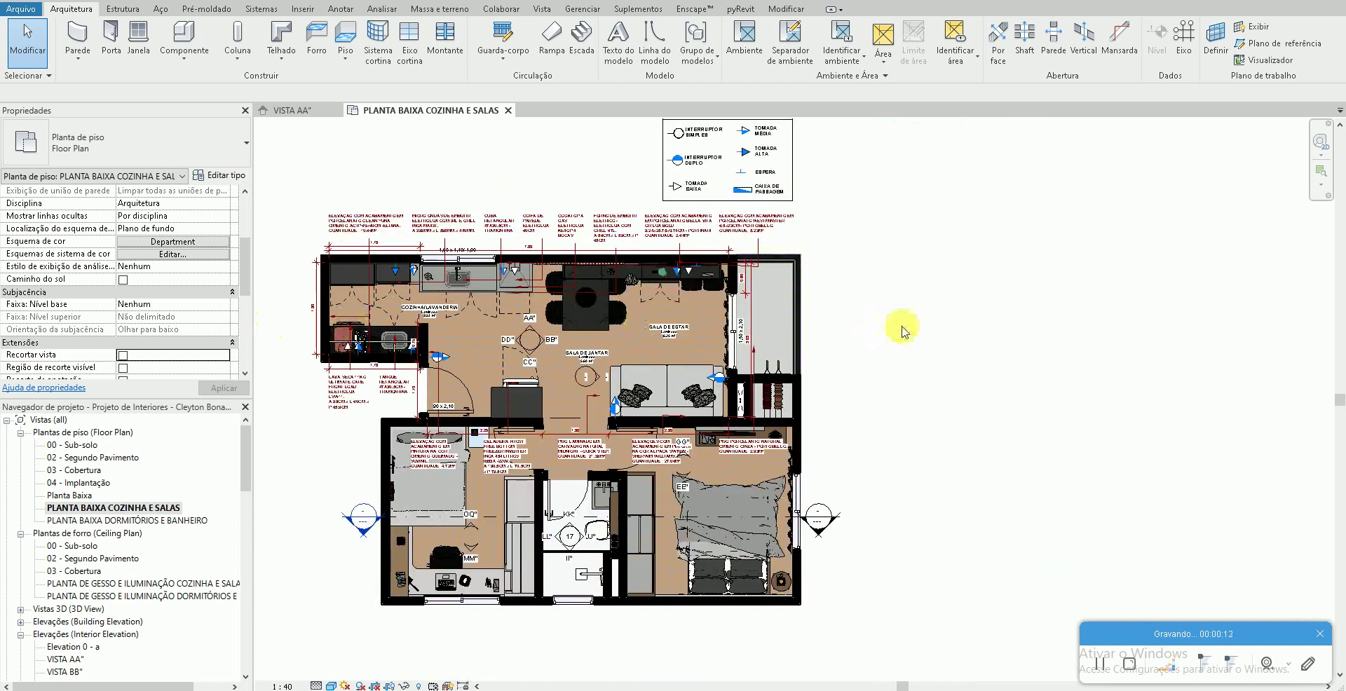
middle_drag(901, 330, 822, 313)
key(w)
key(a)
click(908, 264)
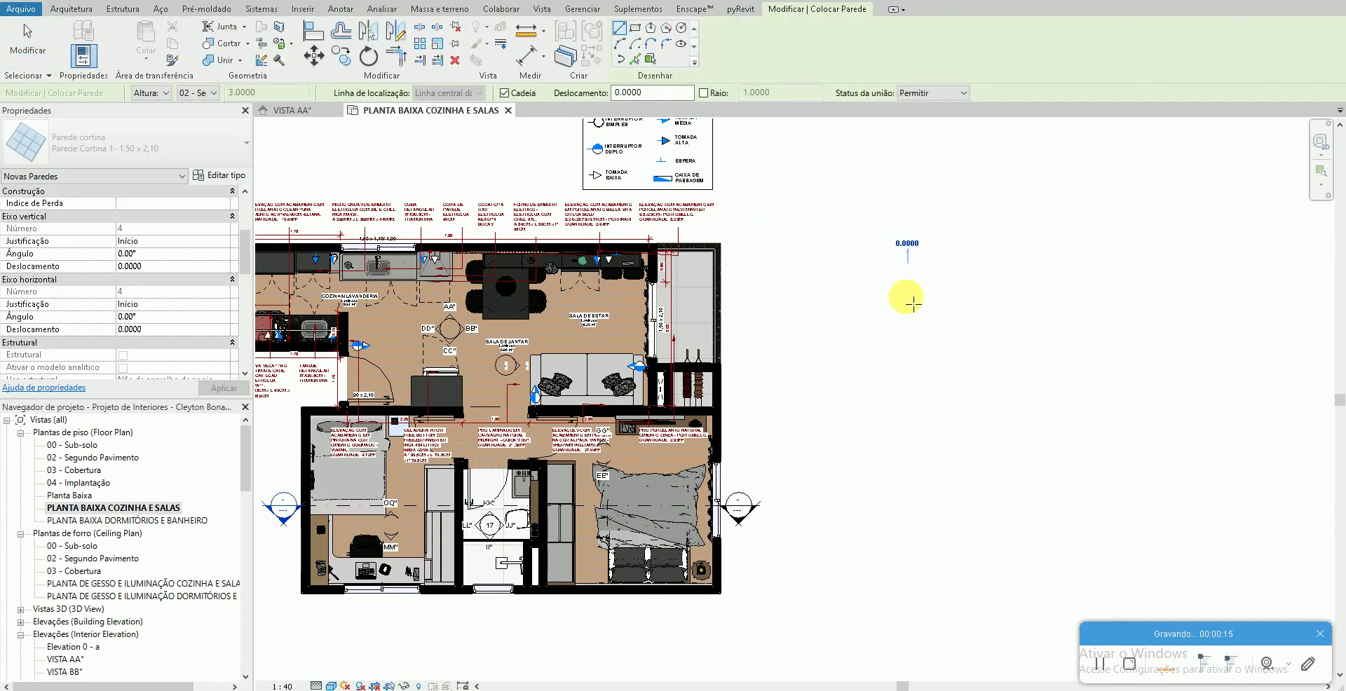
scroll(908, 316, up, 2)
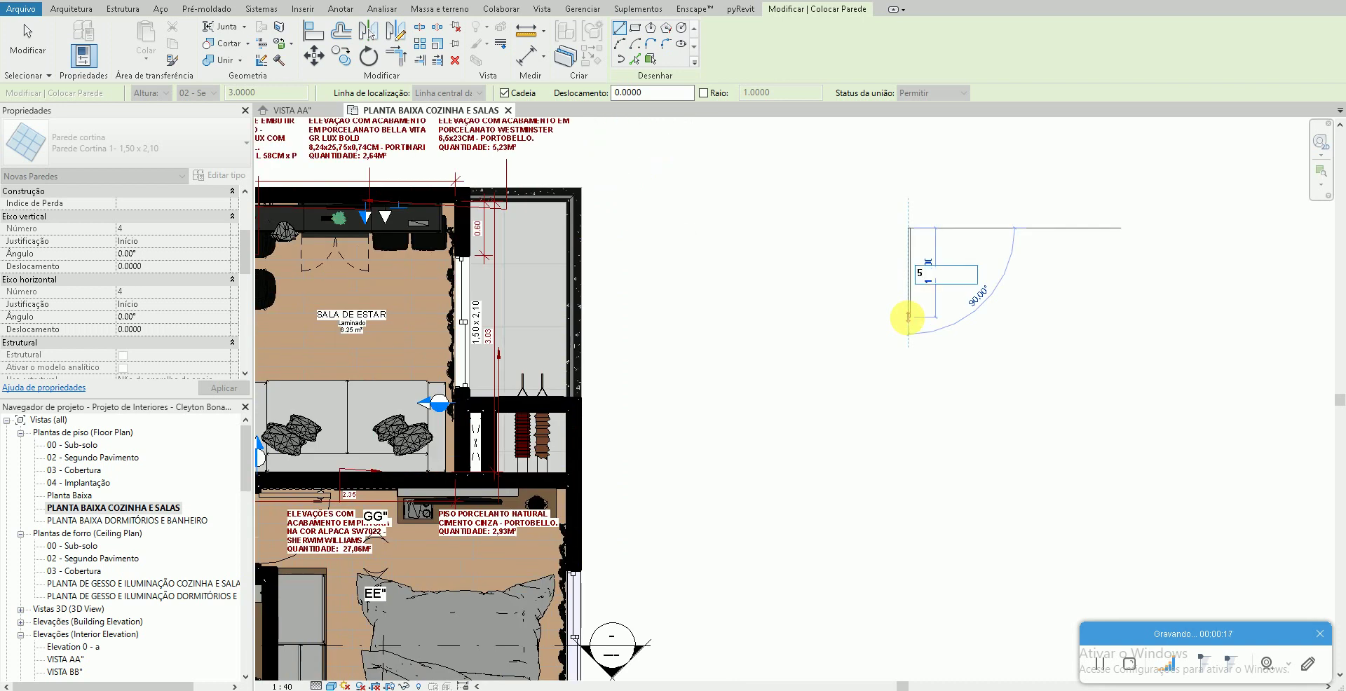
key(Return)
key(Escape)
key(Escape)
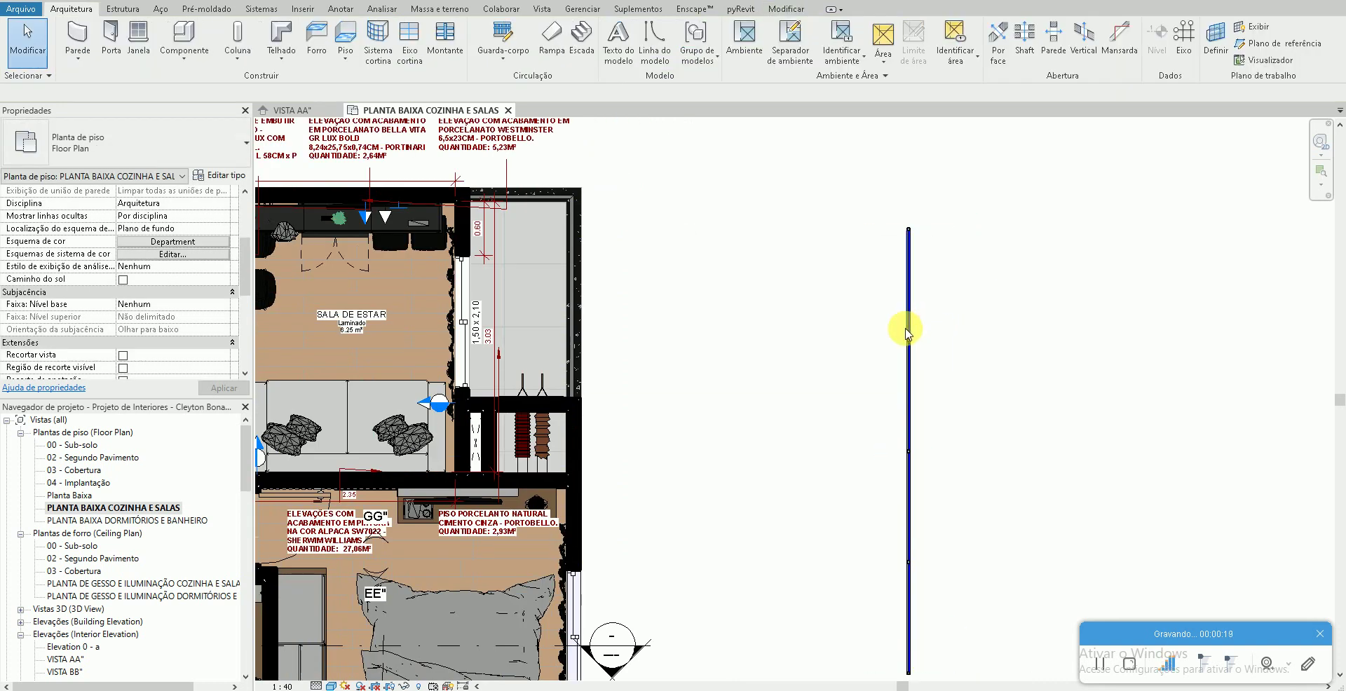
Change the new standalone wall's type to the basic wall Alvenaria 15cm
click(906, 330)
key(Escape)
key(Tab)
click(909, 338)
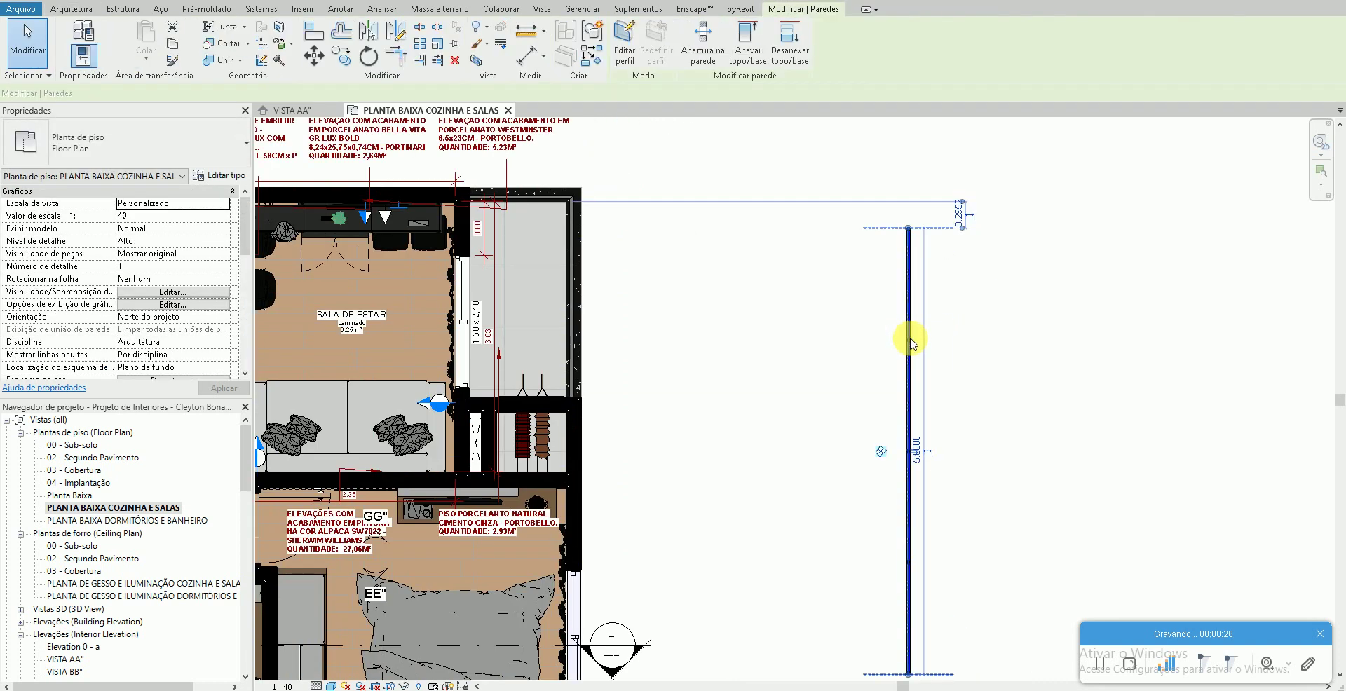
click(158, 151)
scroll(99, 241, up, 3)
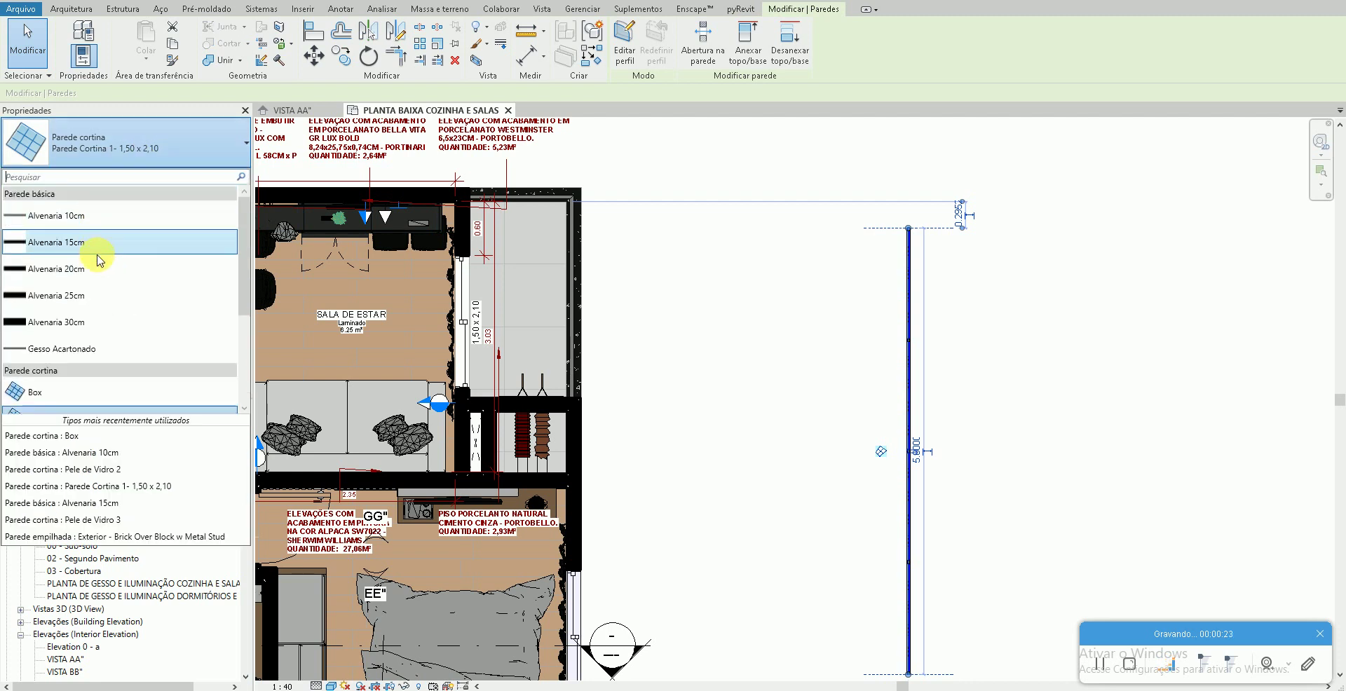
key(Escape)
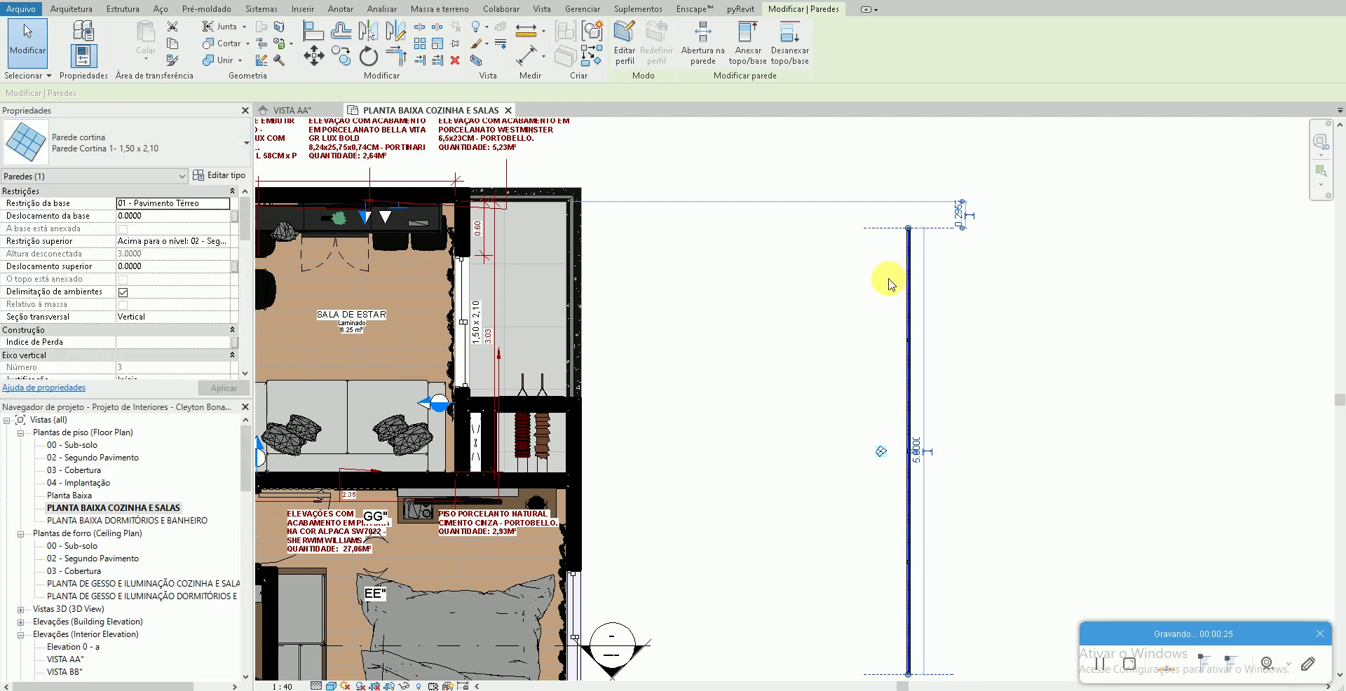
click(185, 142)
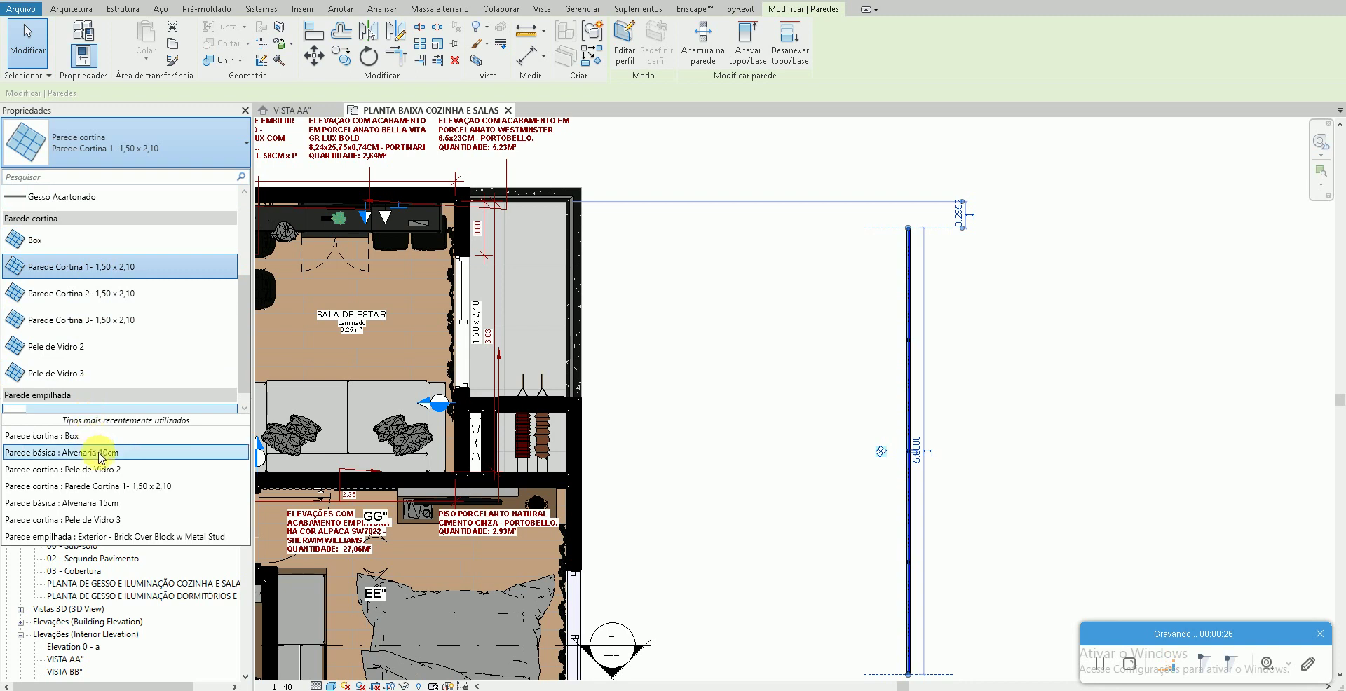
click(99, 503)
click(881, 326)
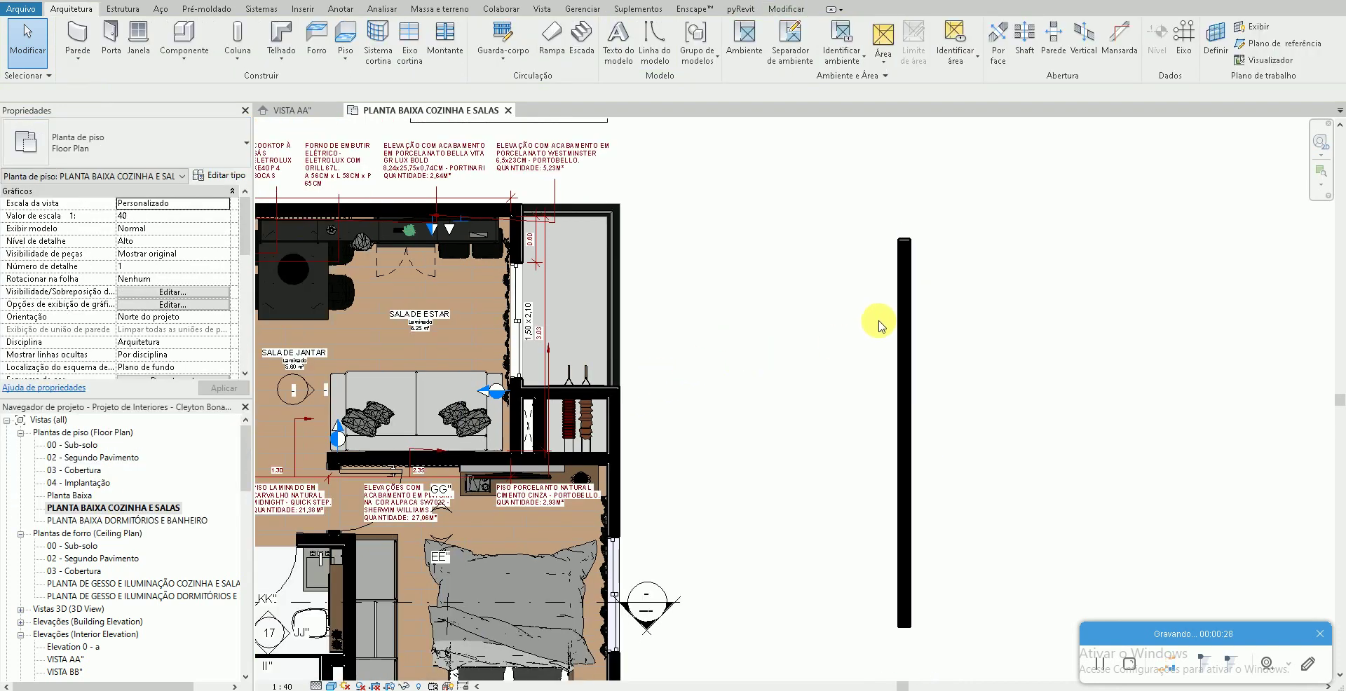
Set the standalone wall's length to 3 m
scroll(881, 326, down, 3)
click(892, 330)
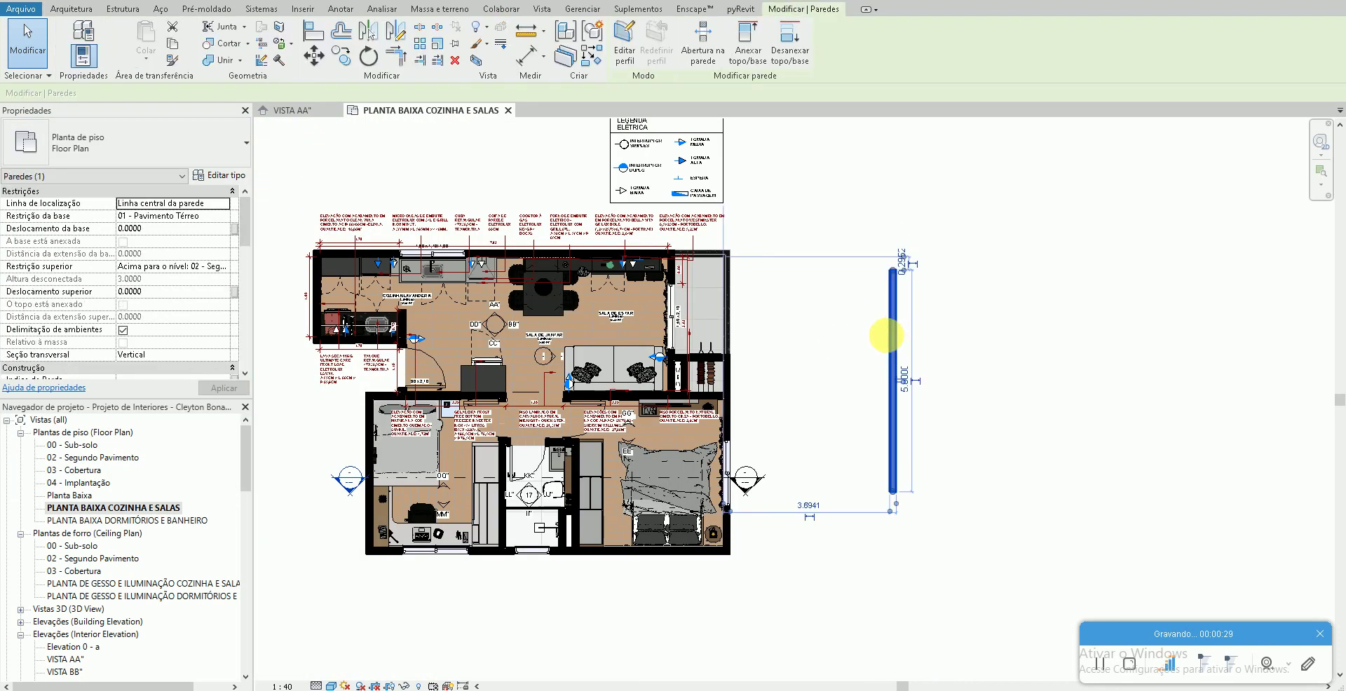
click(906, 393)
text(3)
key(Return)
key(Escape)
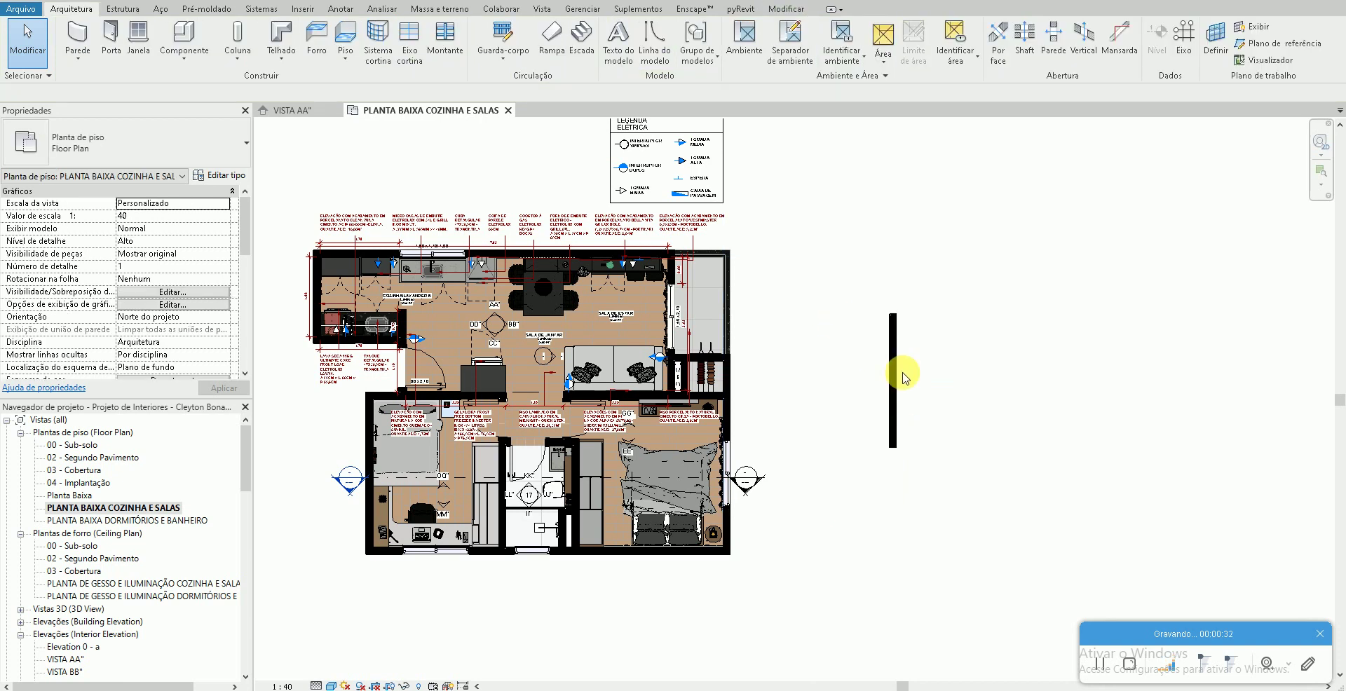
Open the 3D view and examine the standalone wall next to the apartment
scroll(902, 378, up, 2)
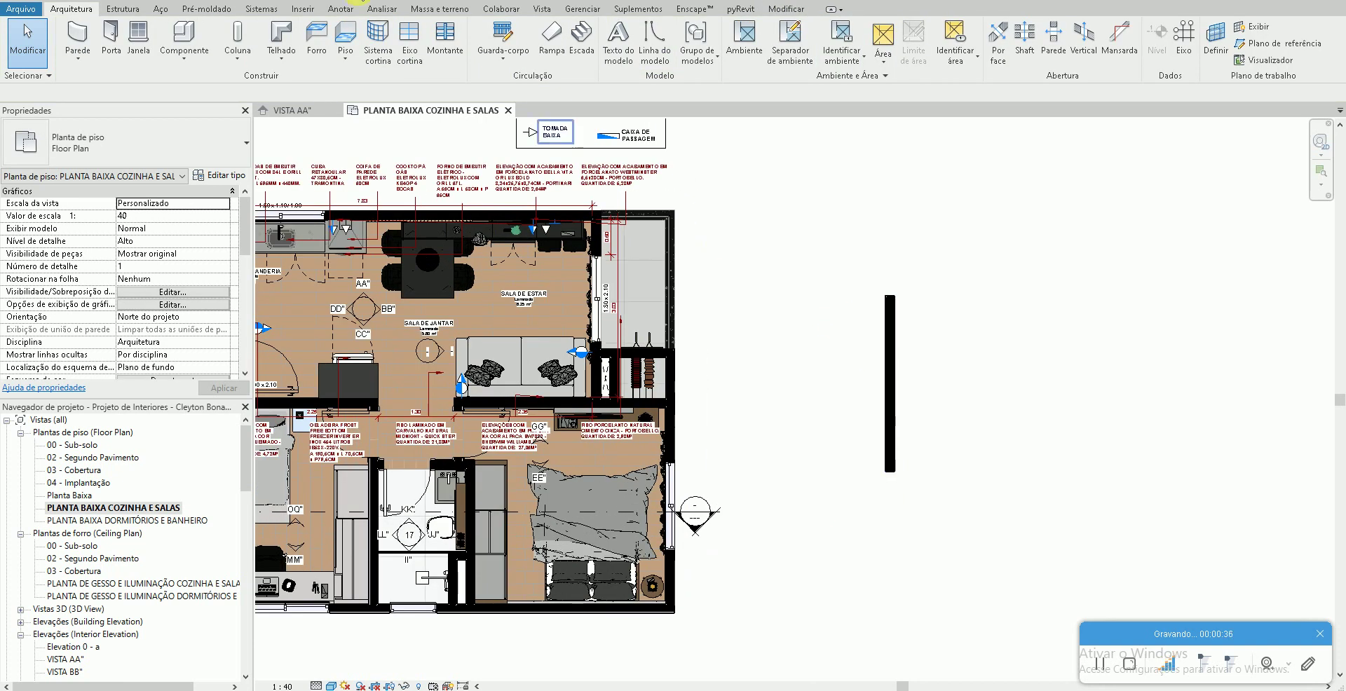
click(256, 0)
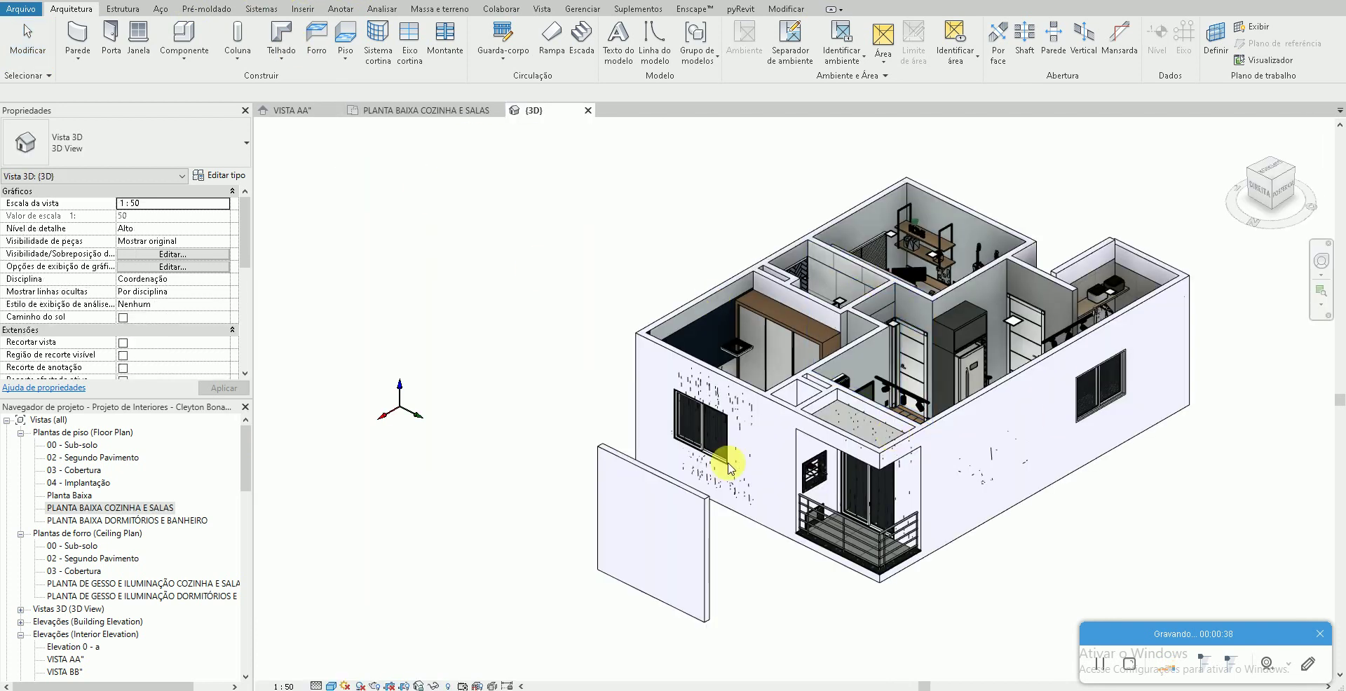
middle_drag(670, 464, 672, 438)
scroll(1105, 393, up, 5)
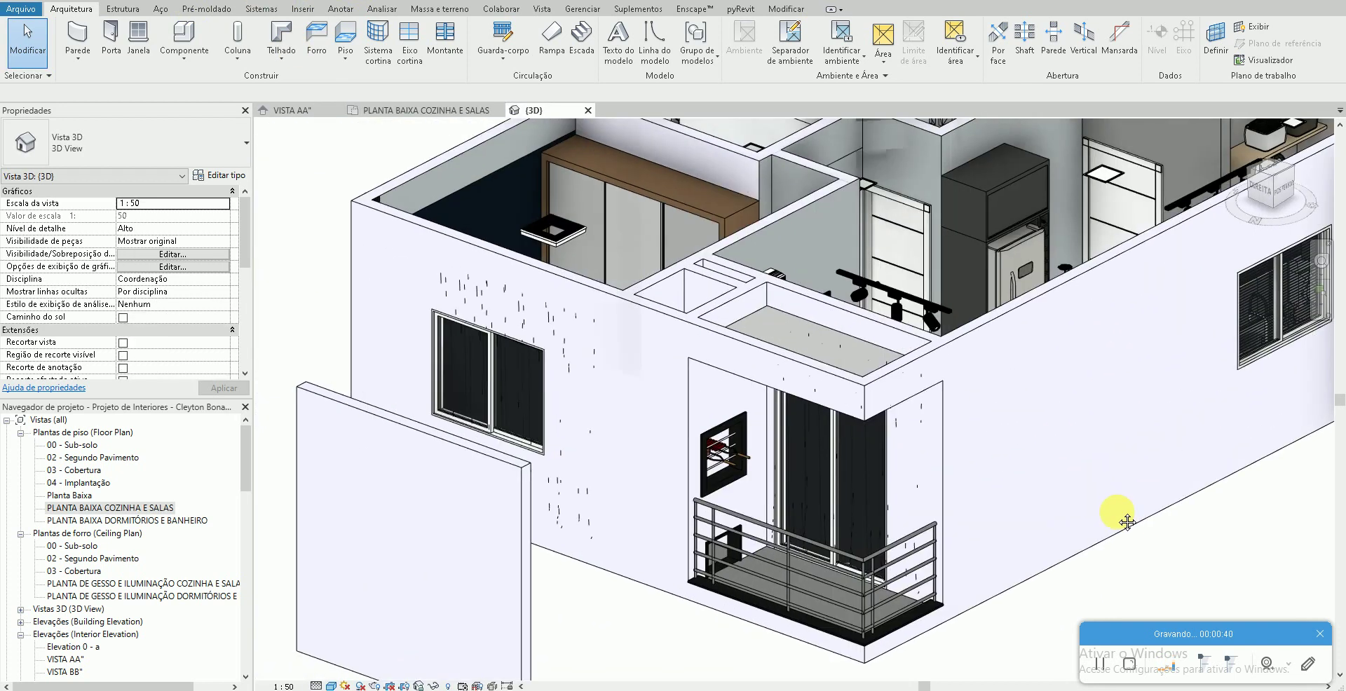
scroll(750, 430, down, 2)
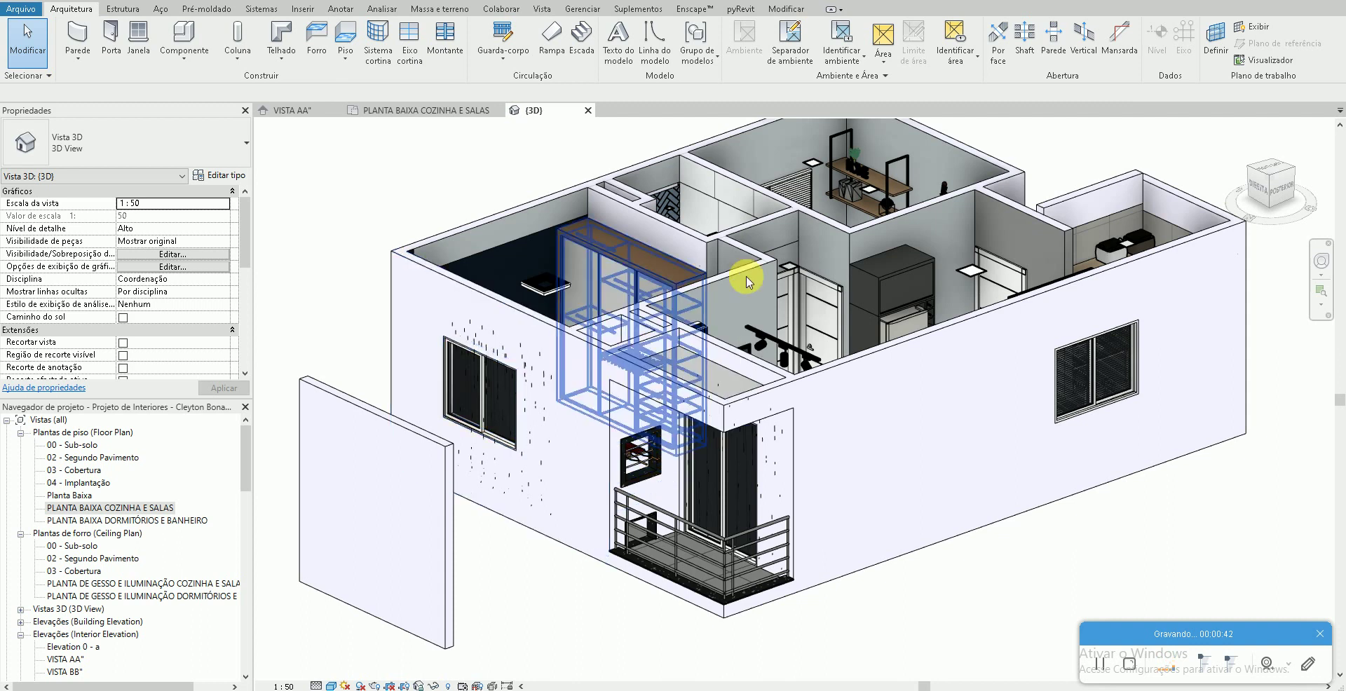
middle_drag(884, 482, 841, 509)
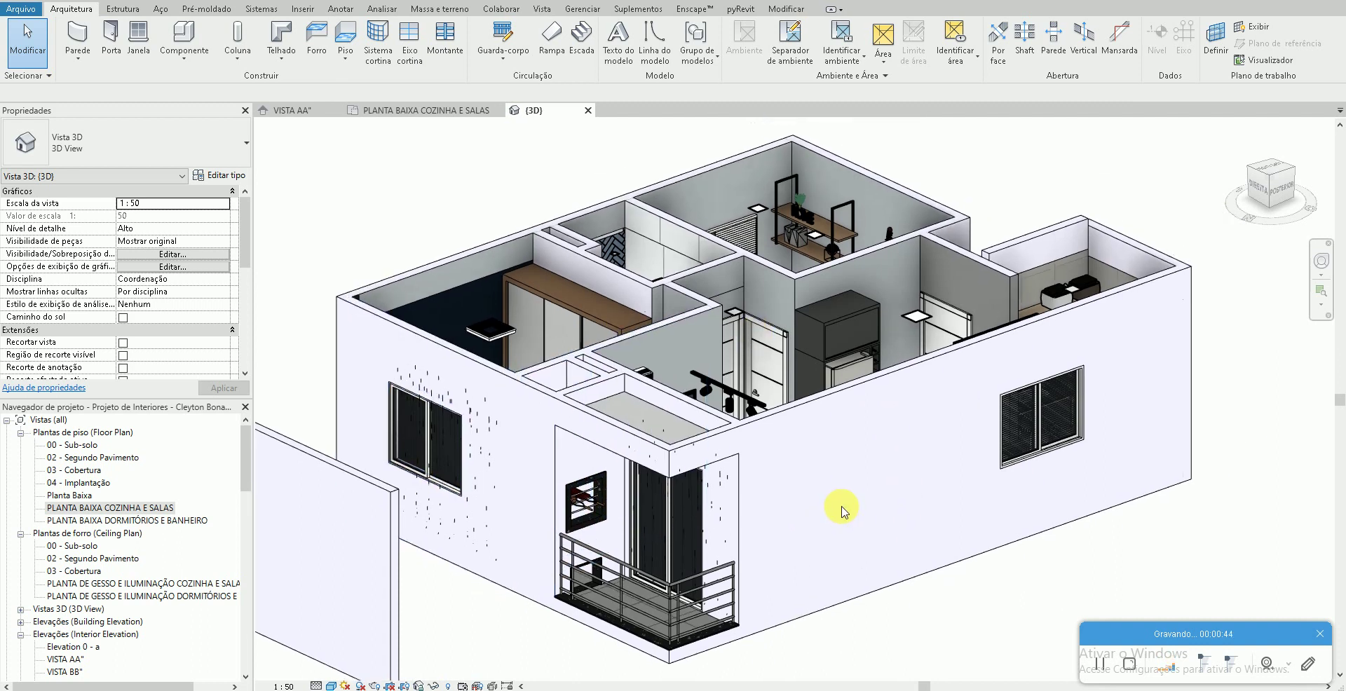
scroll(841, 509, down, 1)
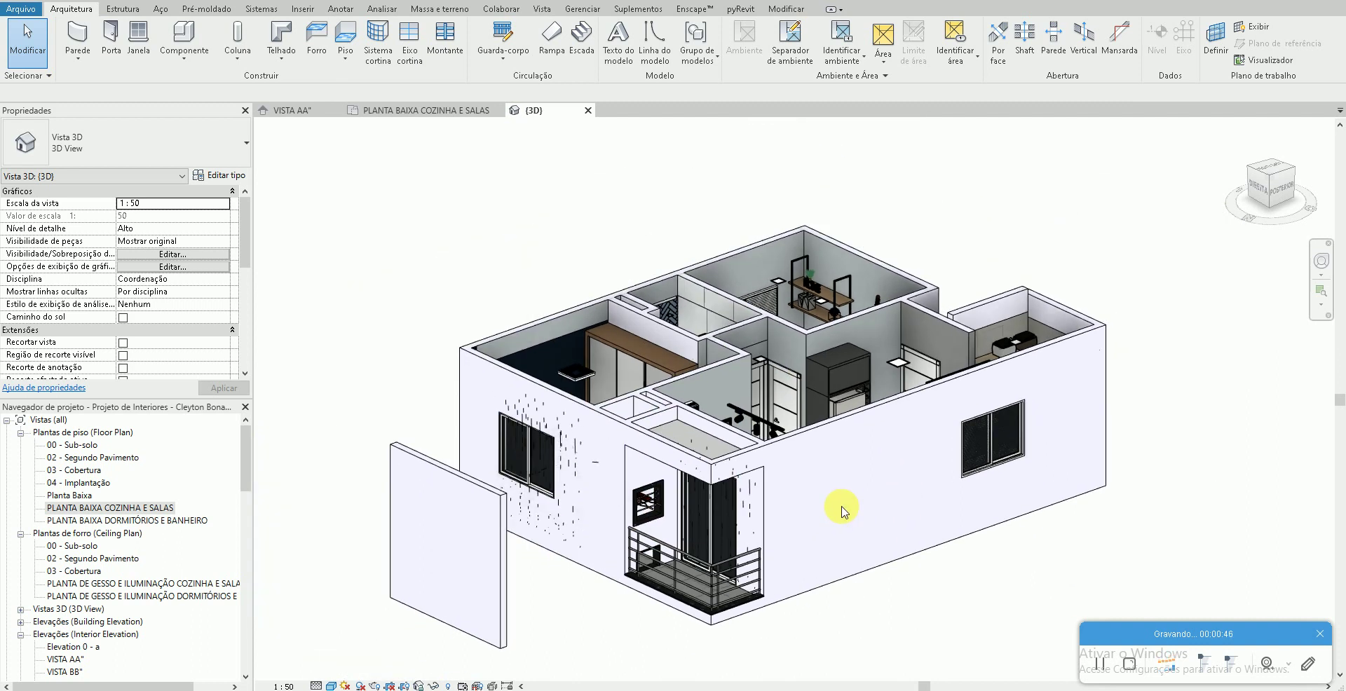
Open the interior elevation VISTA FF" and turn off its view cropping
scroll(105, 603, down, 2)
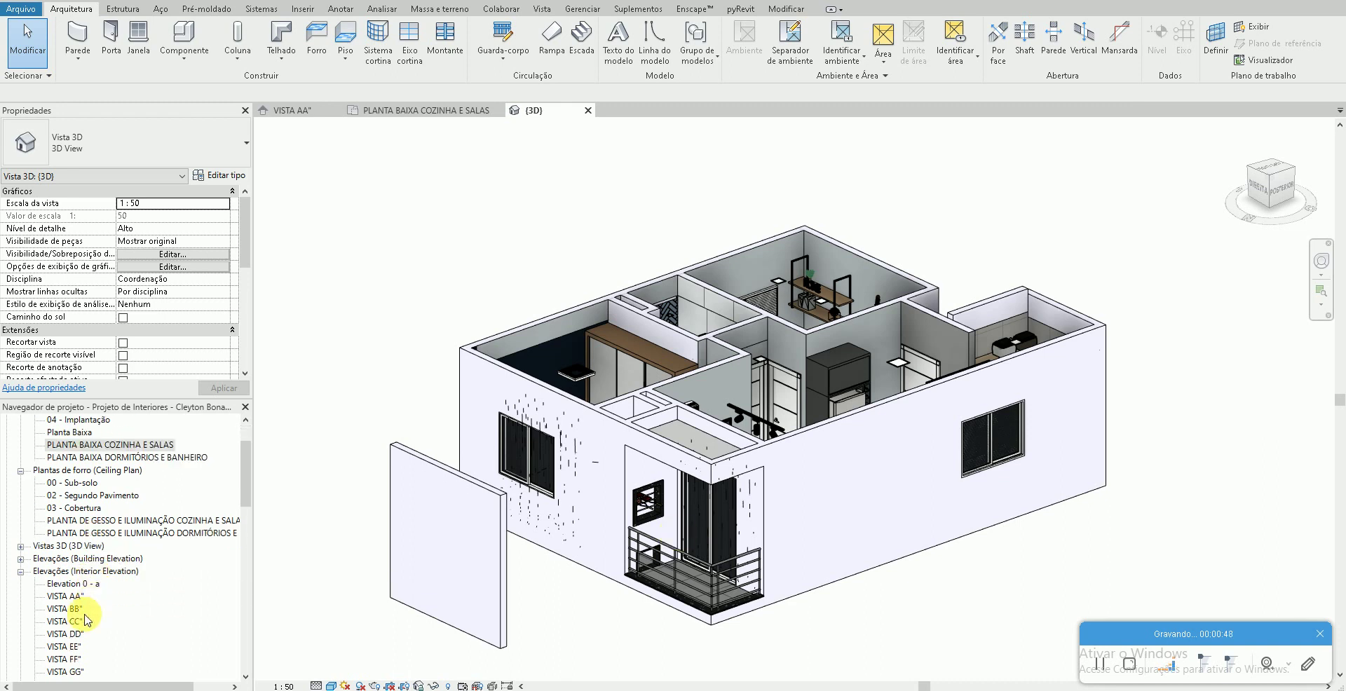
click(67, 596)
scroll(73, 592, down, 2)
scroll(76, 590, down, 1)
double_click(65, 583)
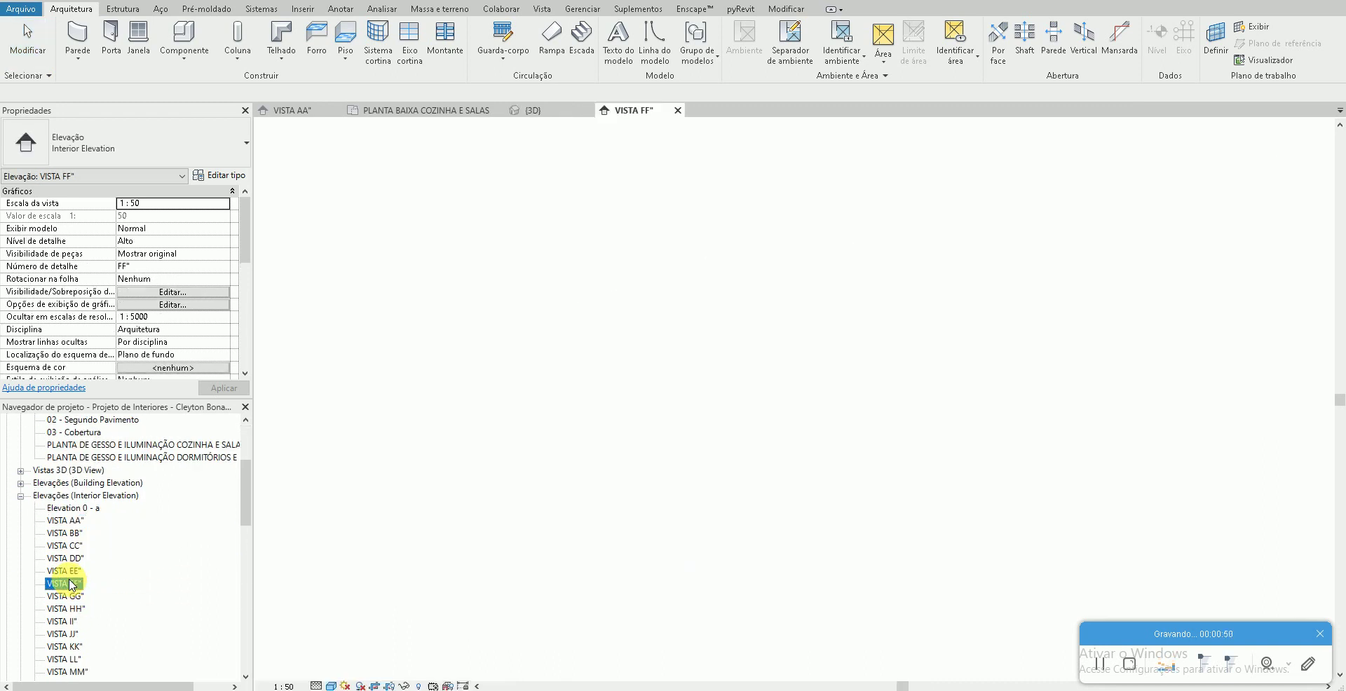
scroll(179, 351, down, 3)
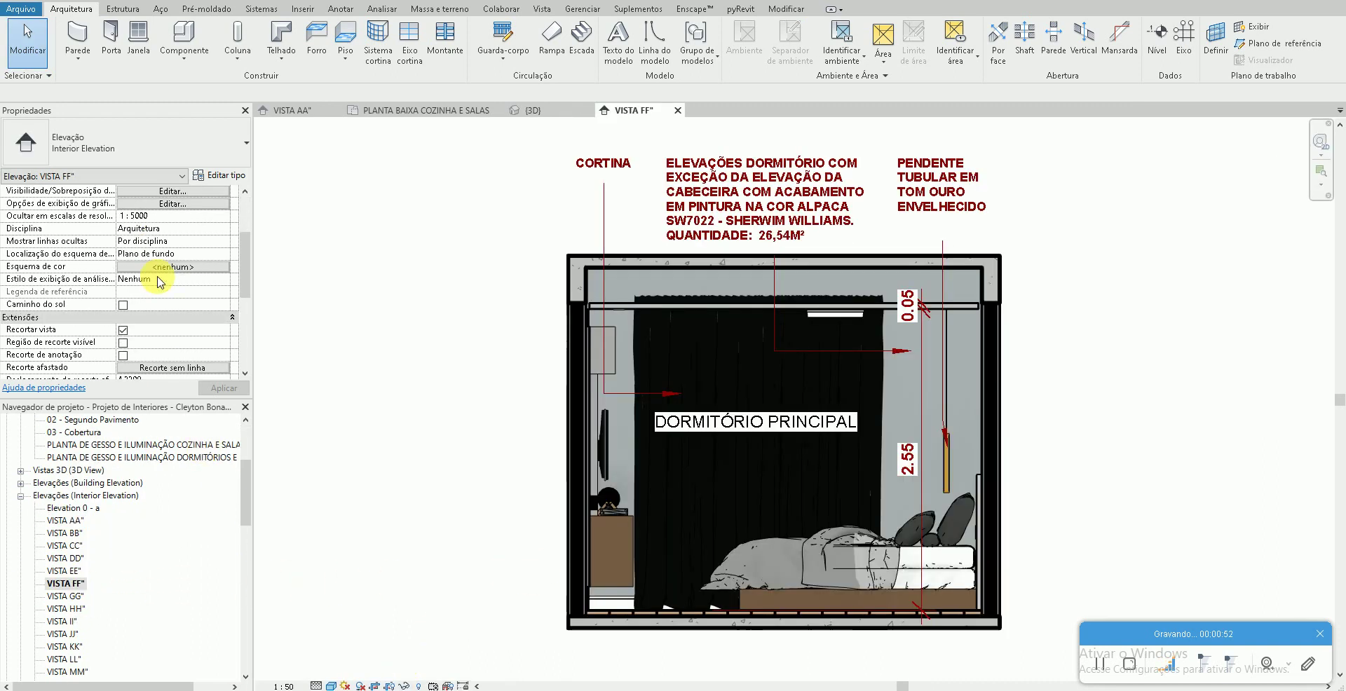
scroll(460, 455, down, 5)
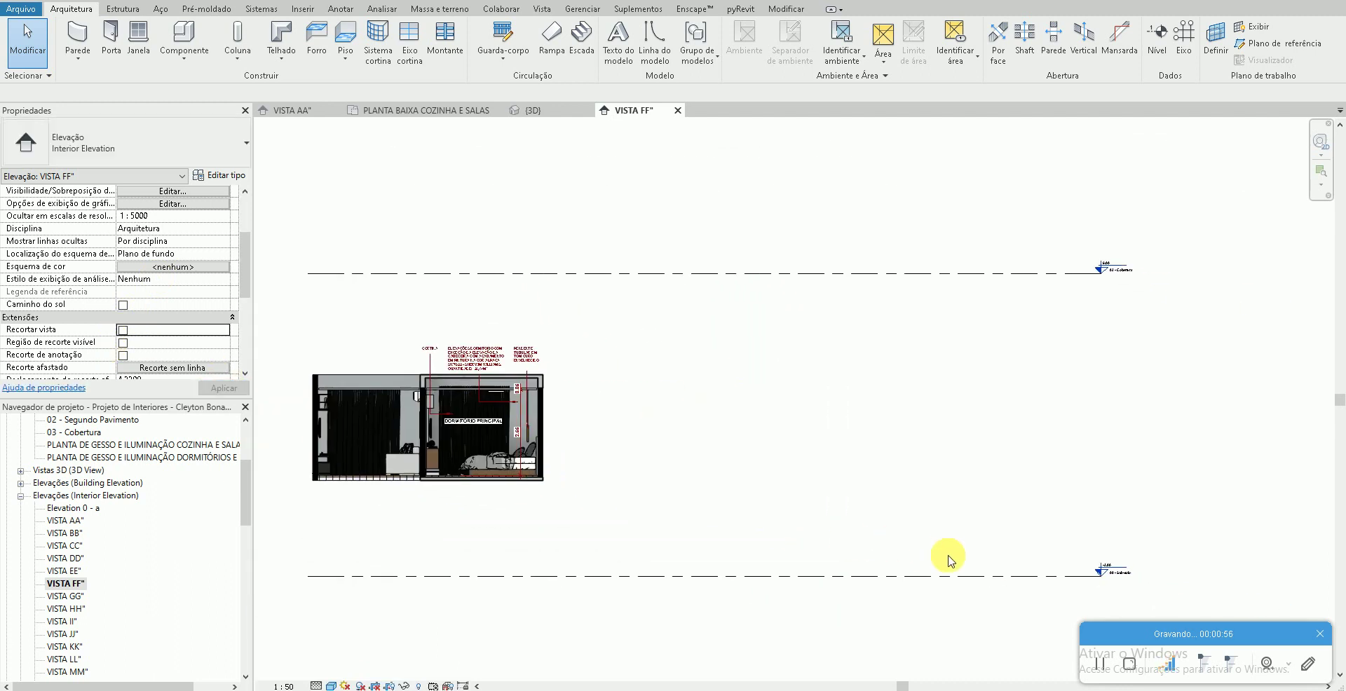
Examine the level lines shown above and below the bedroom in the uncropped elevation
scroll(1104, 561, up, 5)
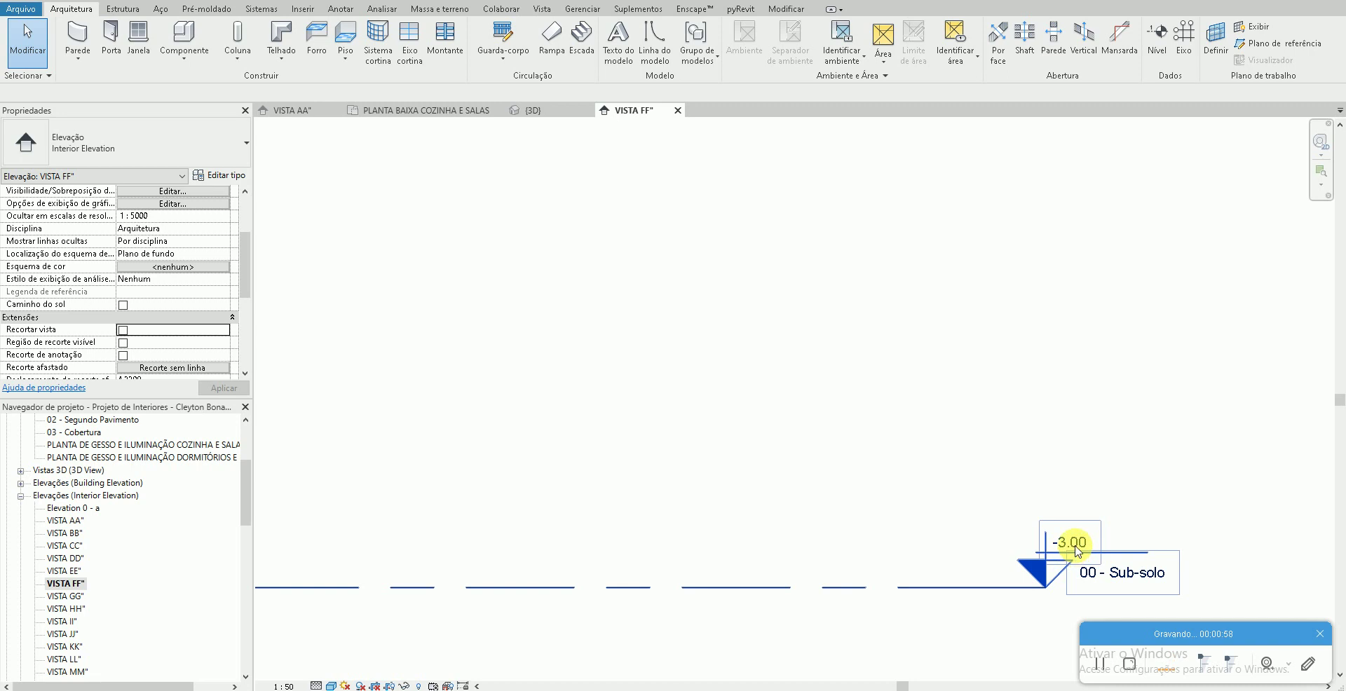
scroll(1075, 546, down, 2)
scroll(759, 603, up, 2)
scroll(766, 604, down, 3)
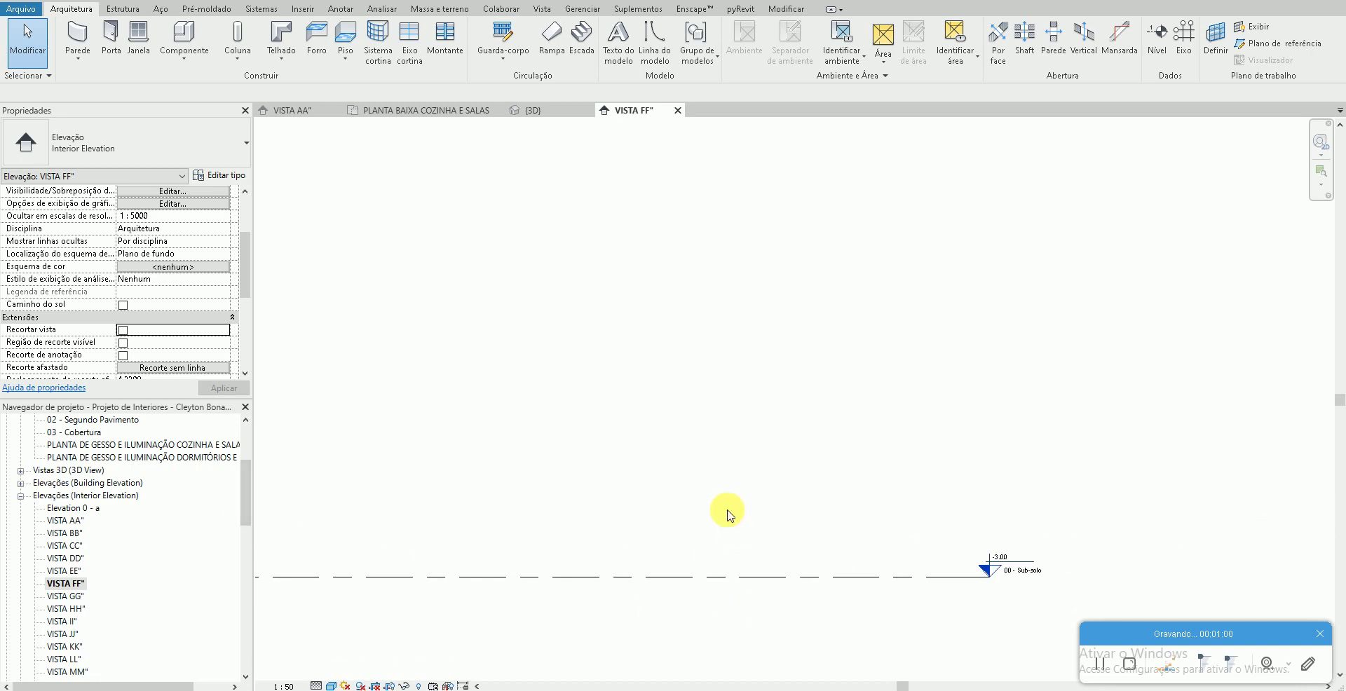
scroll(729, 516, down, 5)
scroll(414, 510, up, 2)
scroll(448, 529, down, 2)
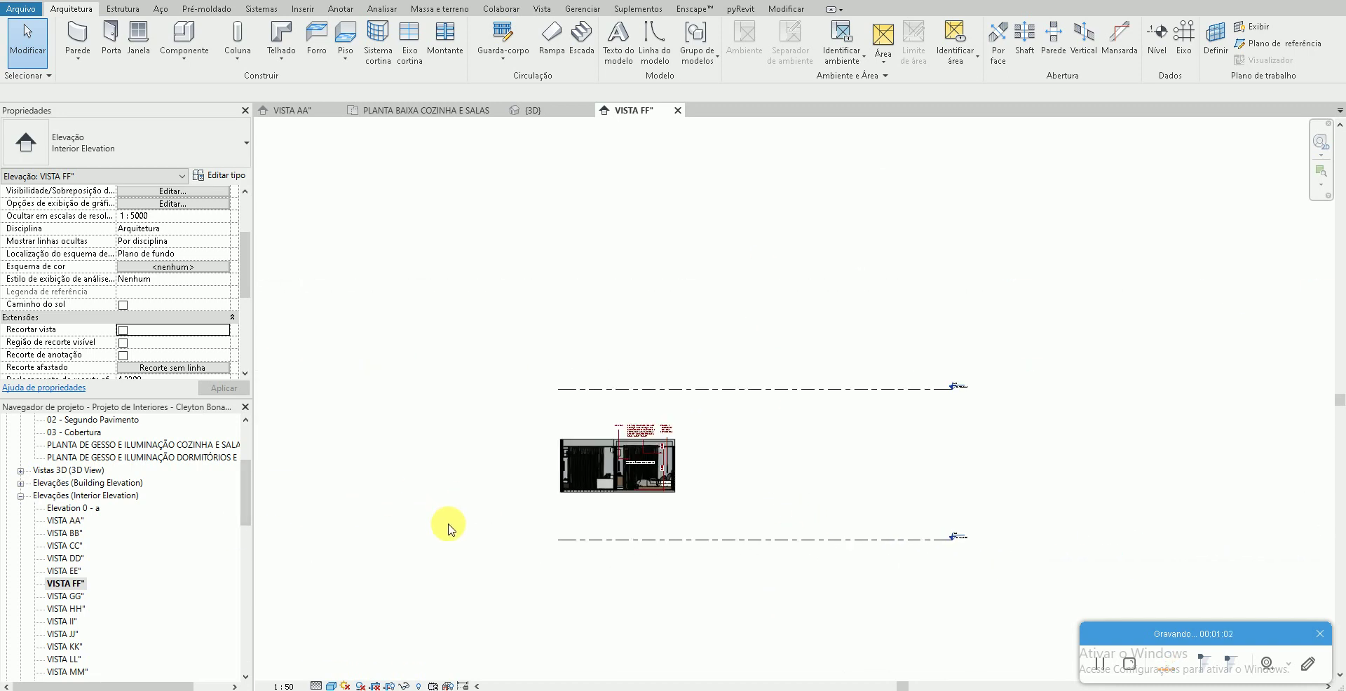
scroll(449, 529, up, 3)
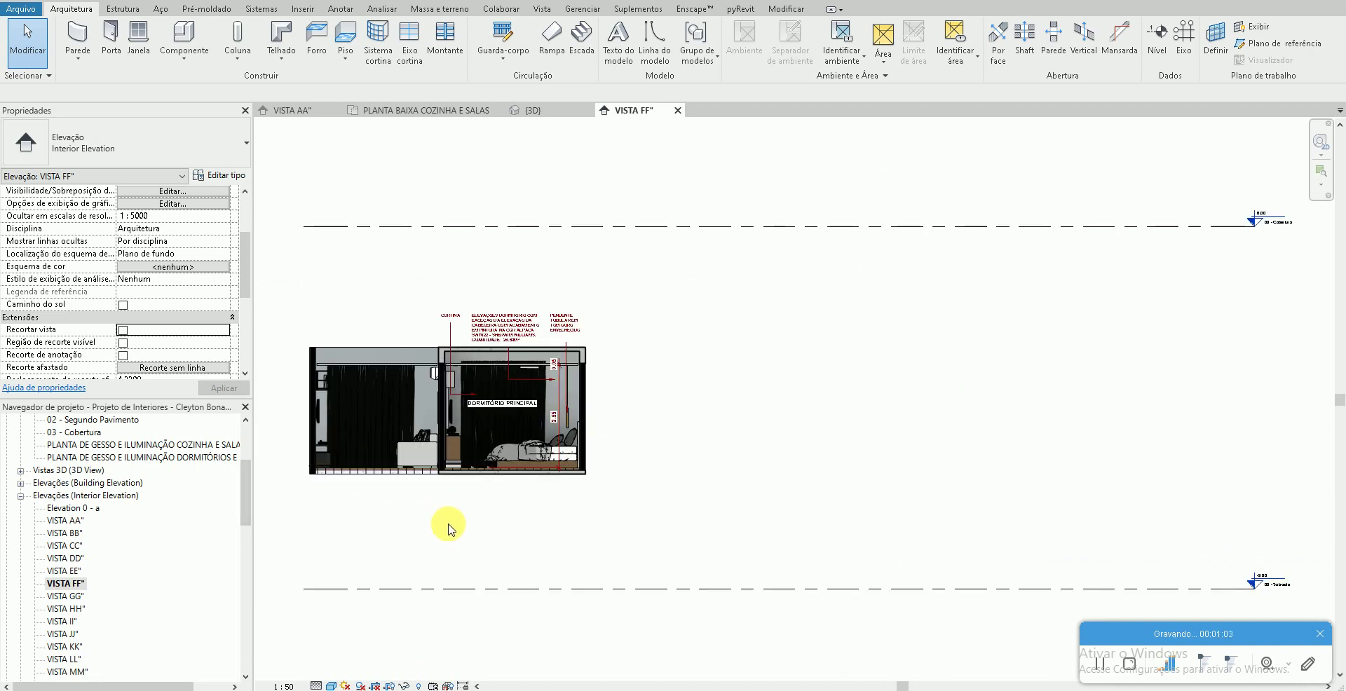
Reveal the elevation's hidden elements and inspect the 01 - Pavimento Térreo and 02 - Segundo Pavimento levels
click(419, 686)
middle_drag(1279, 401, 984, 394)
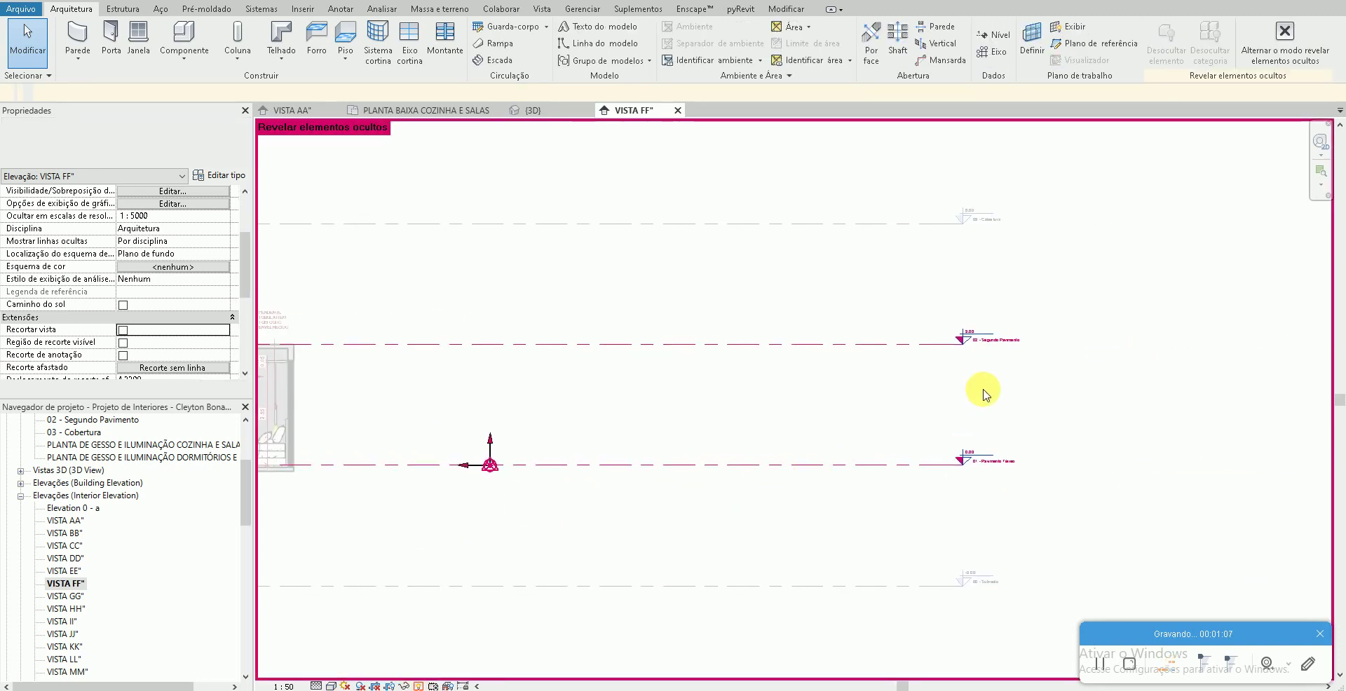
scroll(984, 394, up, 5)
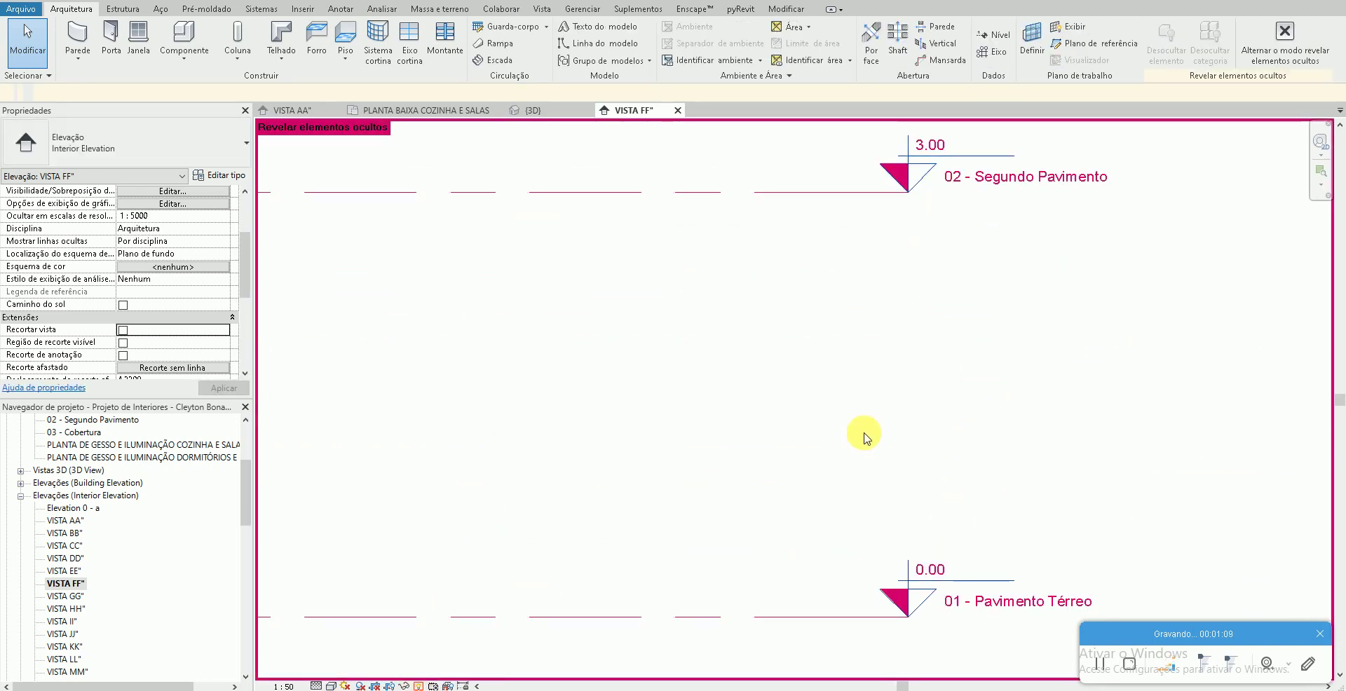
scroll(863, 438, down, 5)
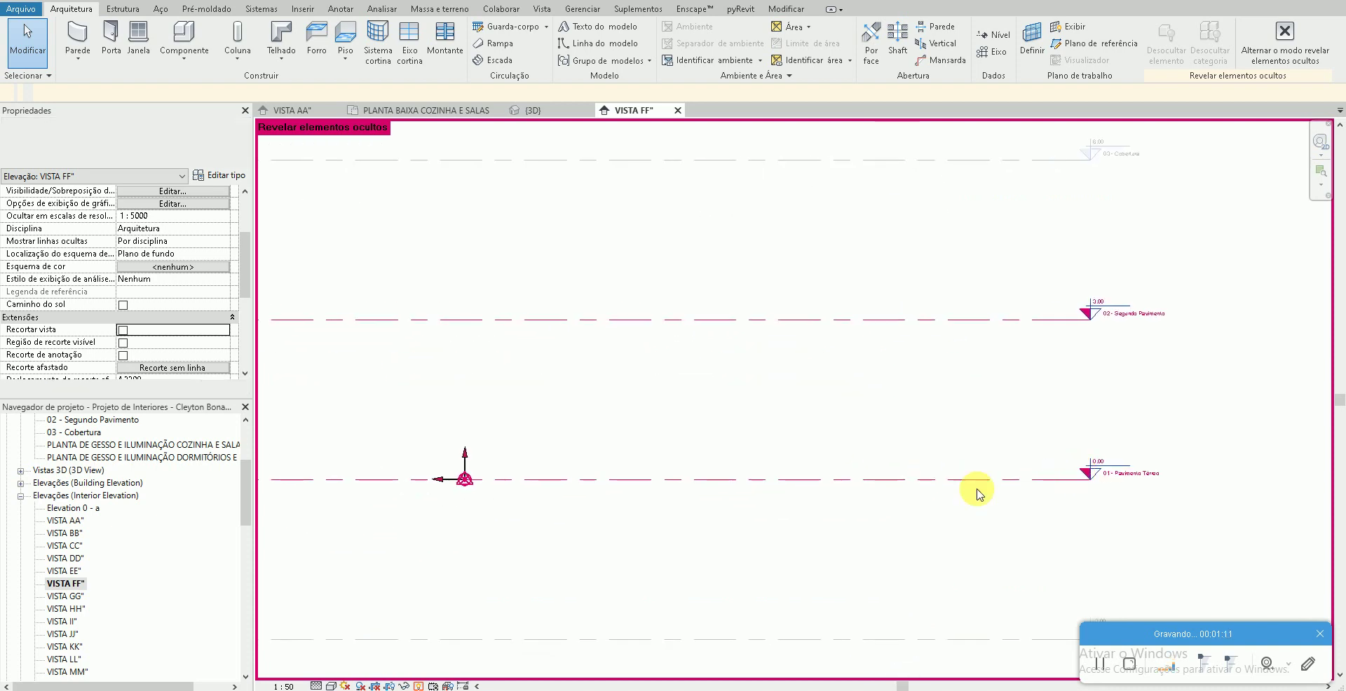
scroll(850, 497, down, 1)
Shorten the aligned level lines from the 01 - Pavimento Térreo level so their heads sit just beside the bedroom
click(904, 484)
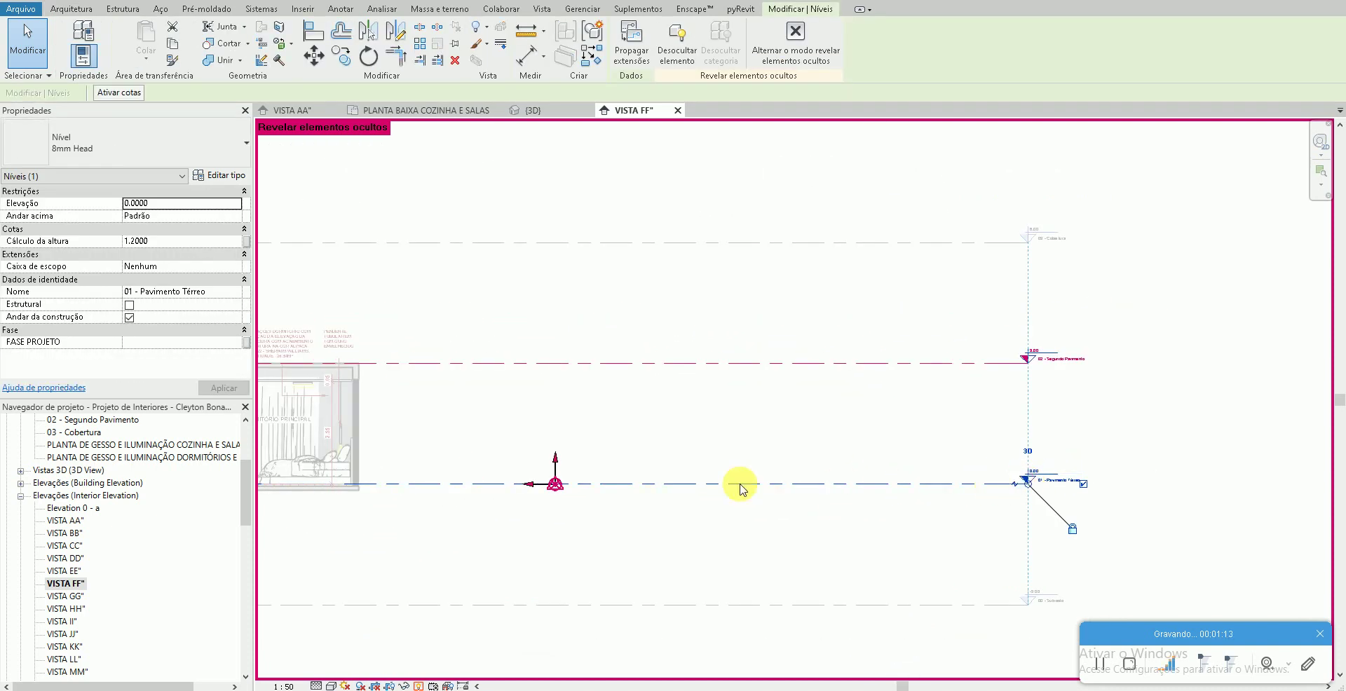
drag(739, 484, 412, 485)
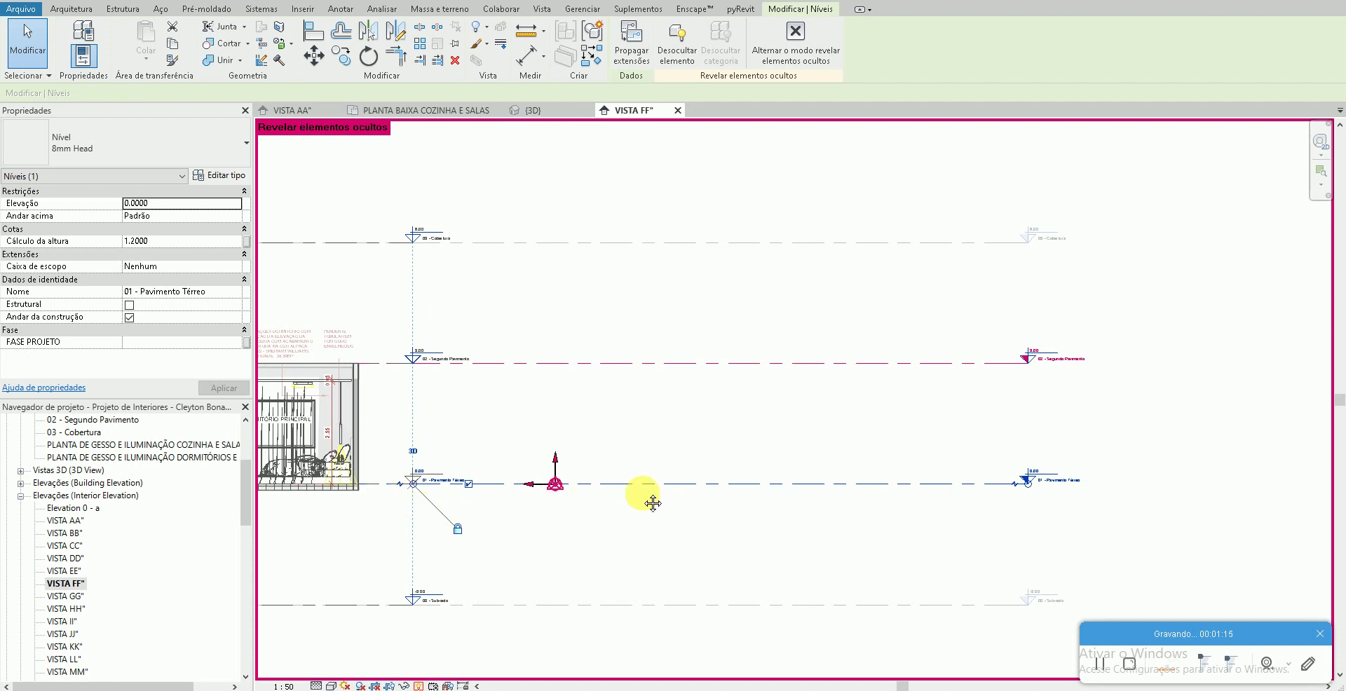
click(653, 503)
scroll(637, 493, up, 4)
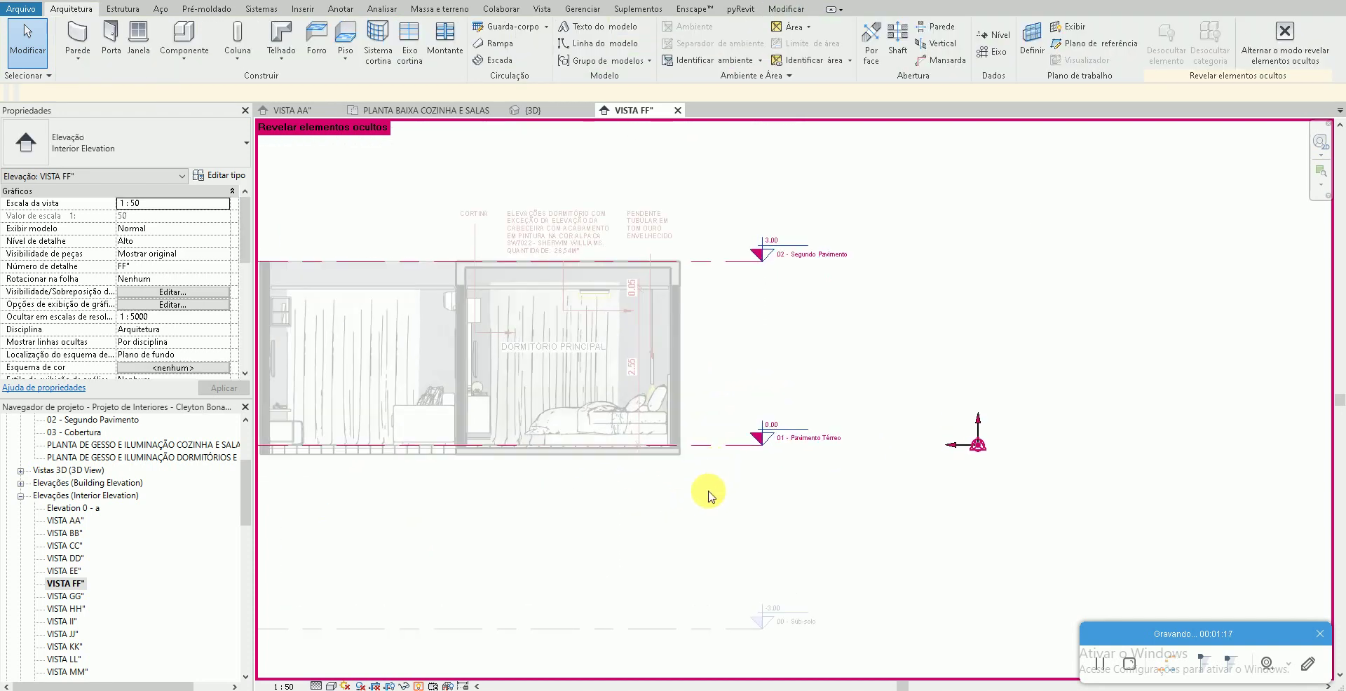
scroll(813, 345, up, 5)
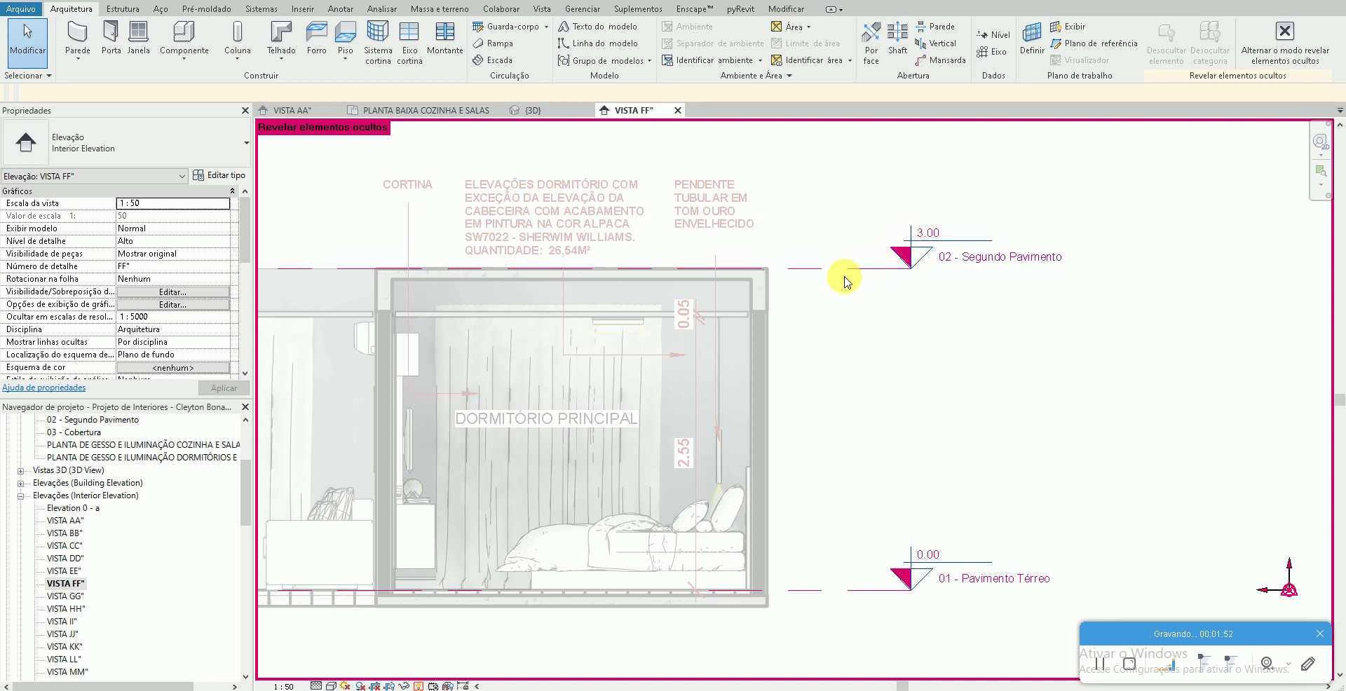
middle_drag(805, 379, 790, 377)
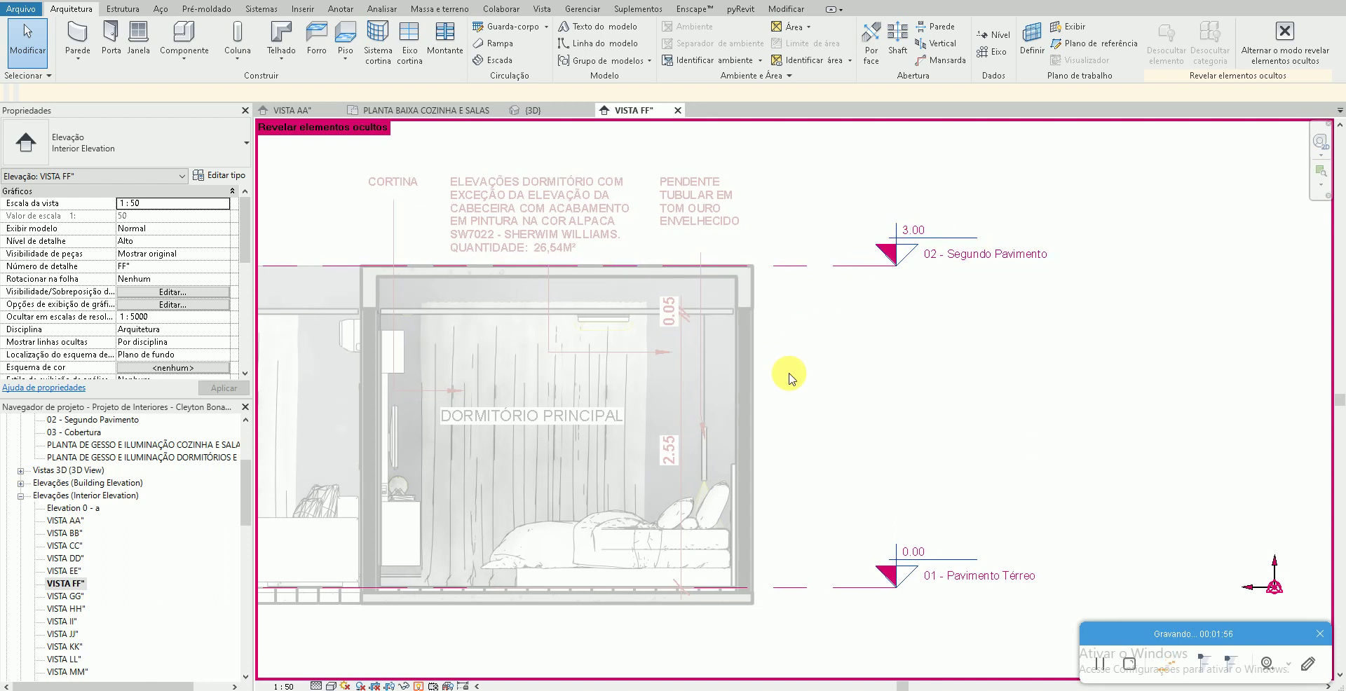
Check the 01 - Pavimento Térreo level line and return to the 3D view
click(847, 589)
key(Escape)
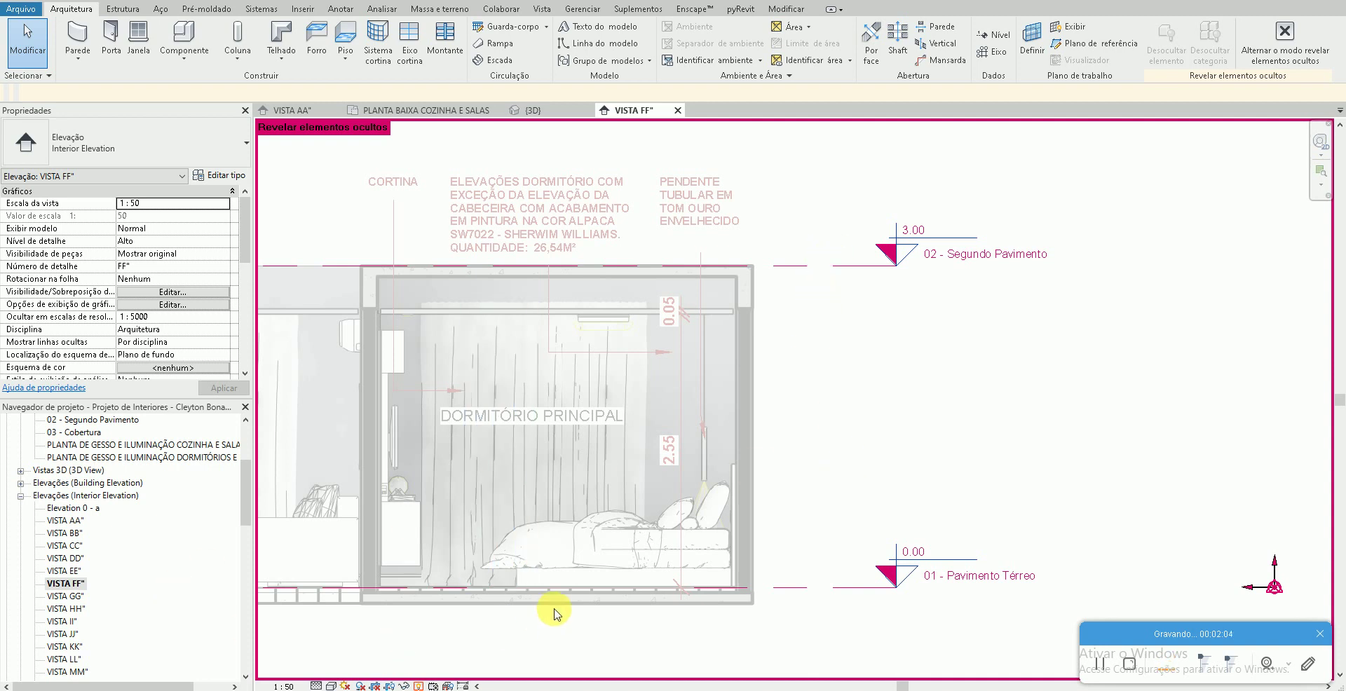
click(243, 1)
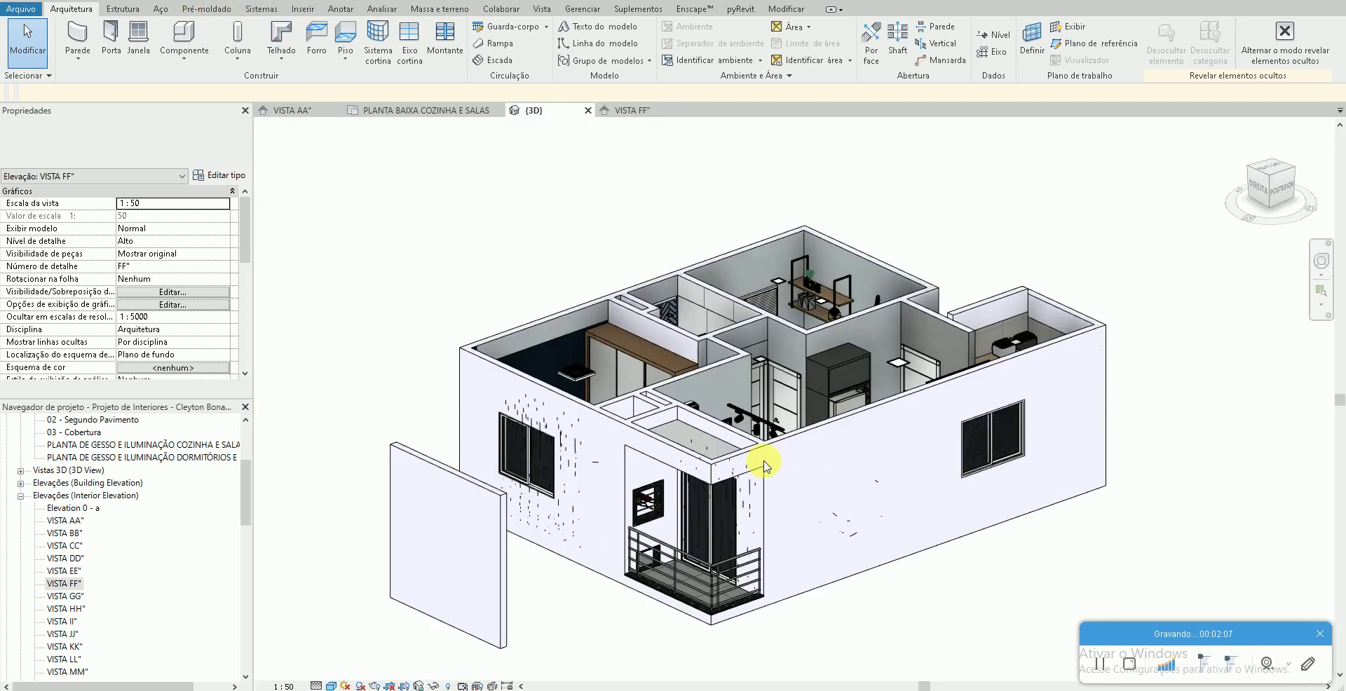
Select the standalone test wall in the 3D view and inspect its base and top constraints
click(491, 494)
scroll(472, 495, up, 4)
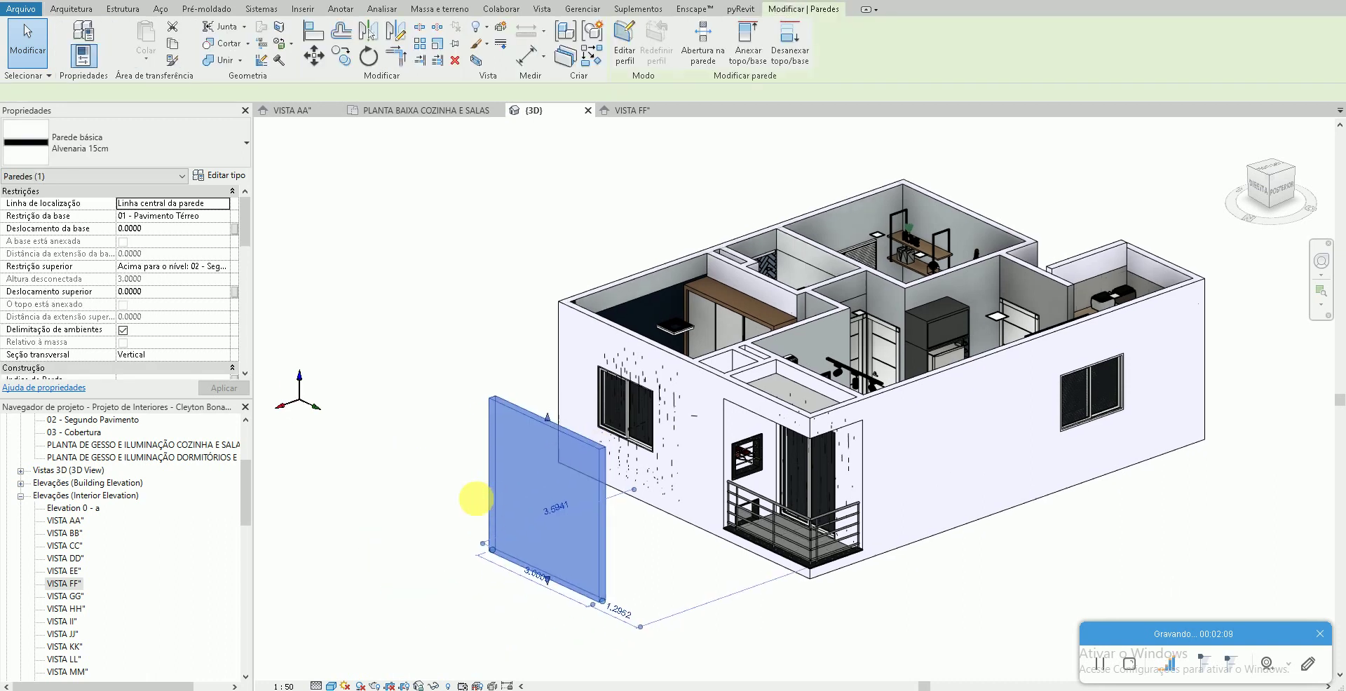
scroll(796, 480, up, 5)
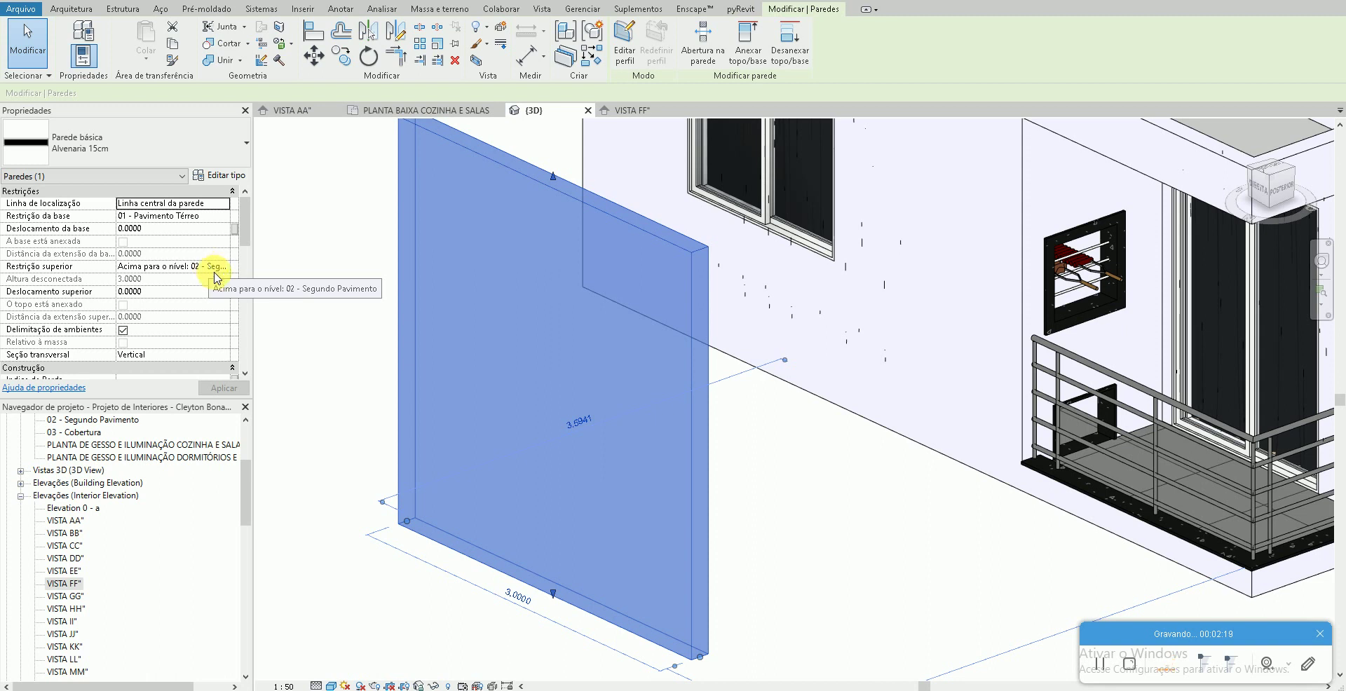
click(345, 495)
Examine the standalone wall's bottom and top edges up close in the 3D view
drag(347, 482, 441, 550)
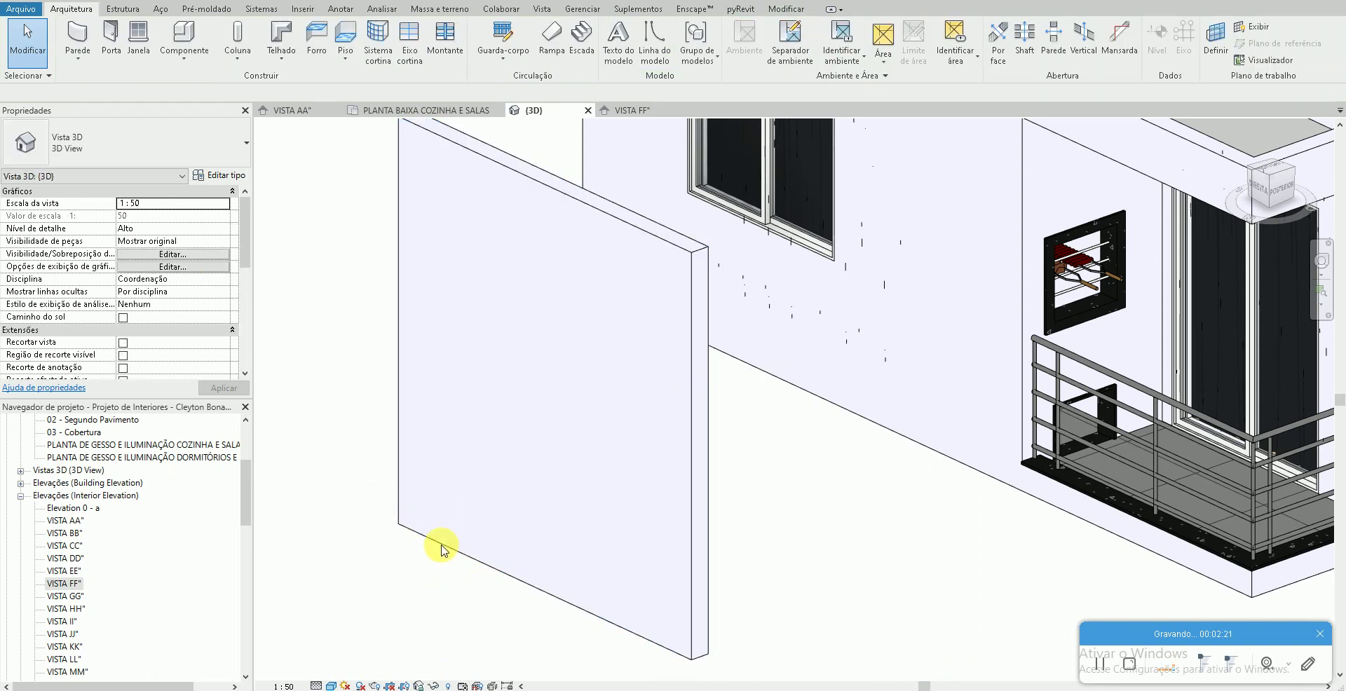
scroll(441, 545, up, 5)
scroll(500, 579, down, 3)
middle_drag(508, 589, 433, 509)
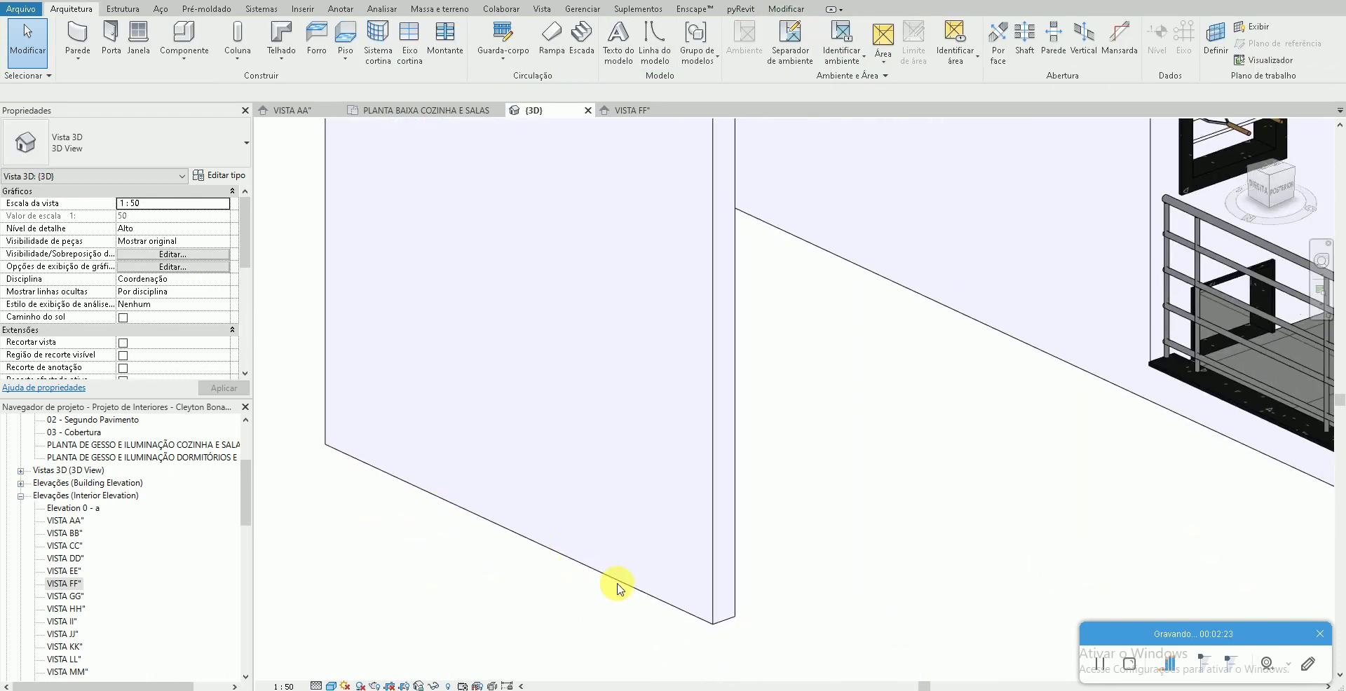
scroll(706, 611, down, 1)
middle_drag(608, 322, 595, 565)
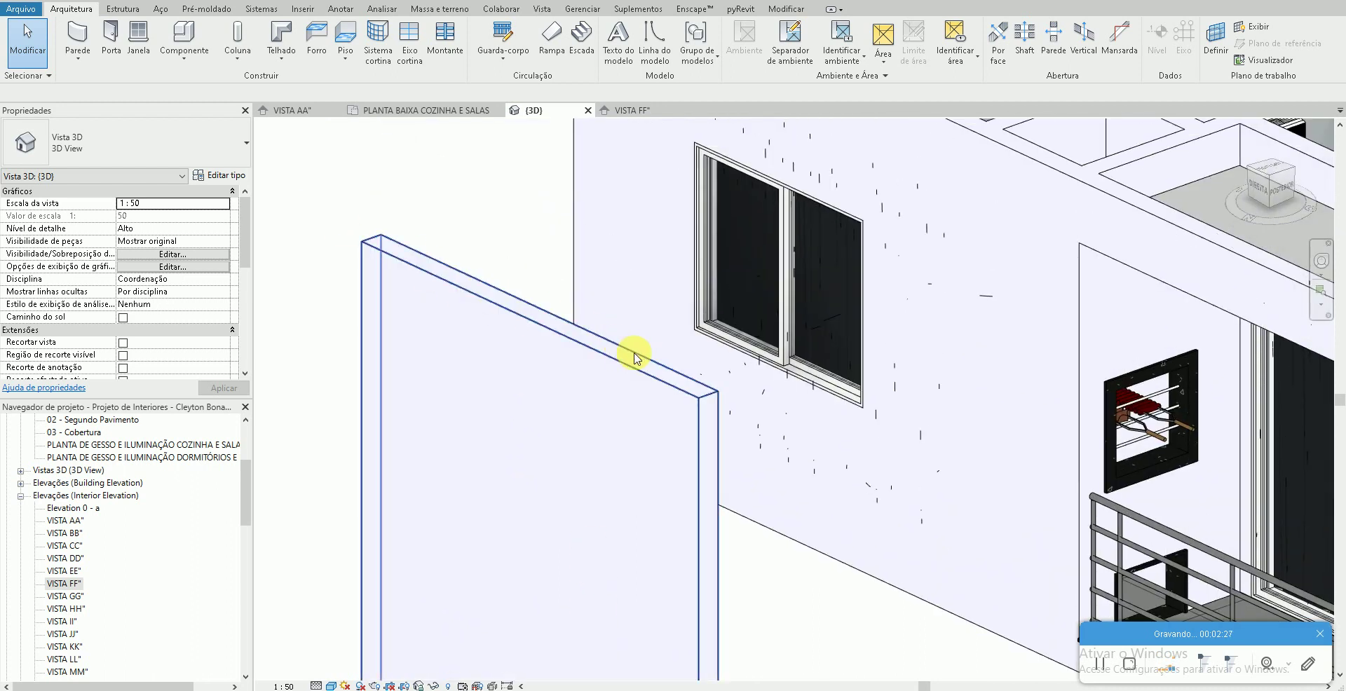
middle_drag(472, 385, 444, 295)
scroll(444, 295, down, 2)
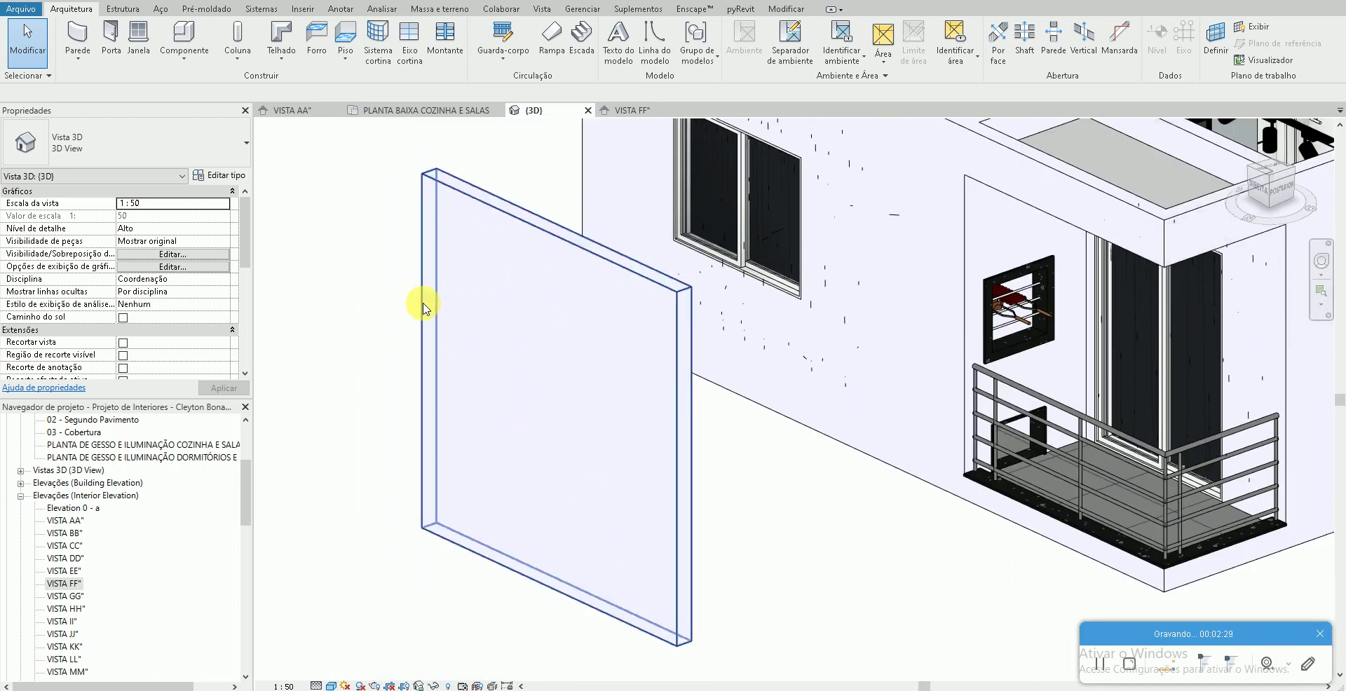
Choose 01 - Pavimento Térreo as the standalone wall's base constraint and review the levels offered for its top constraint
click(424, 306)
click(210, 215)
click(226, 219)
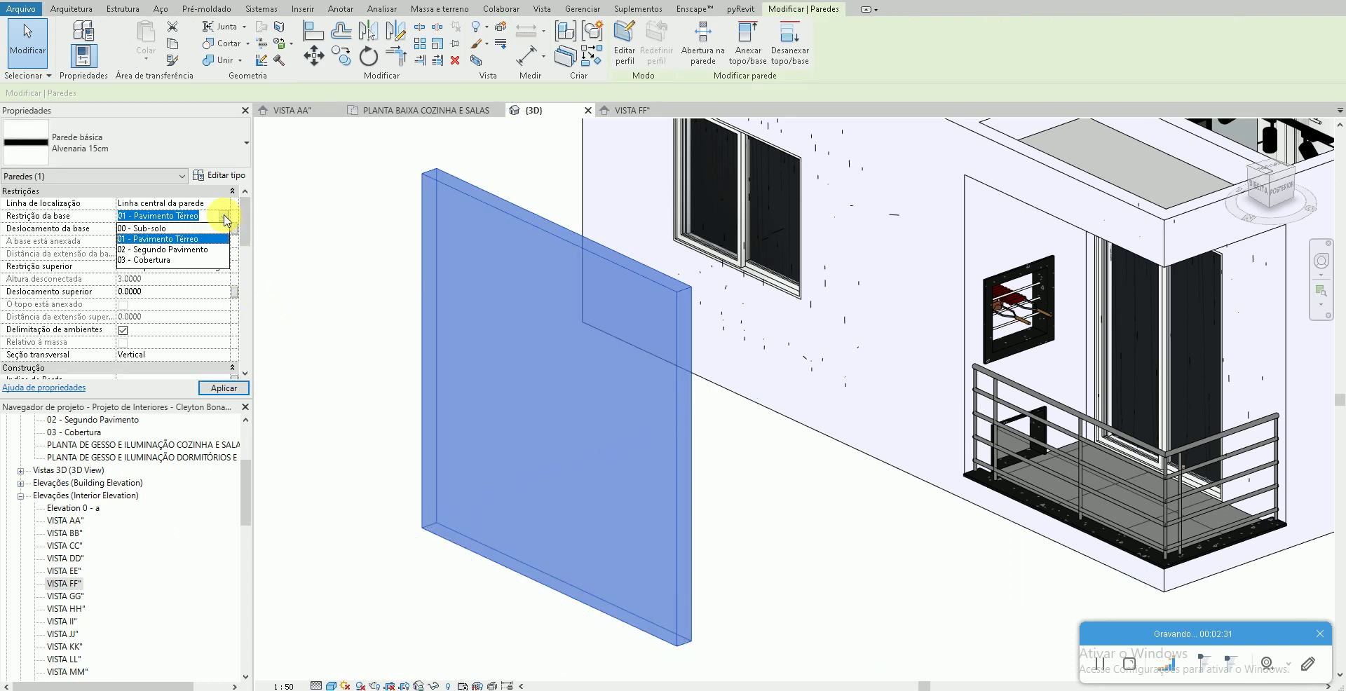
click(197, 239)
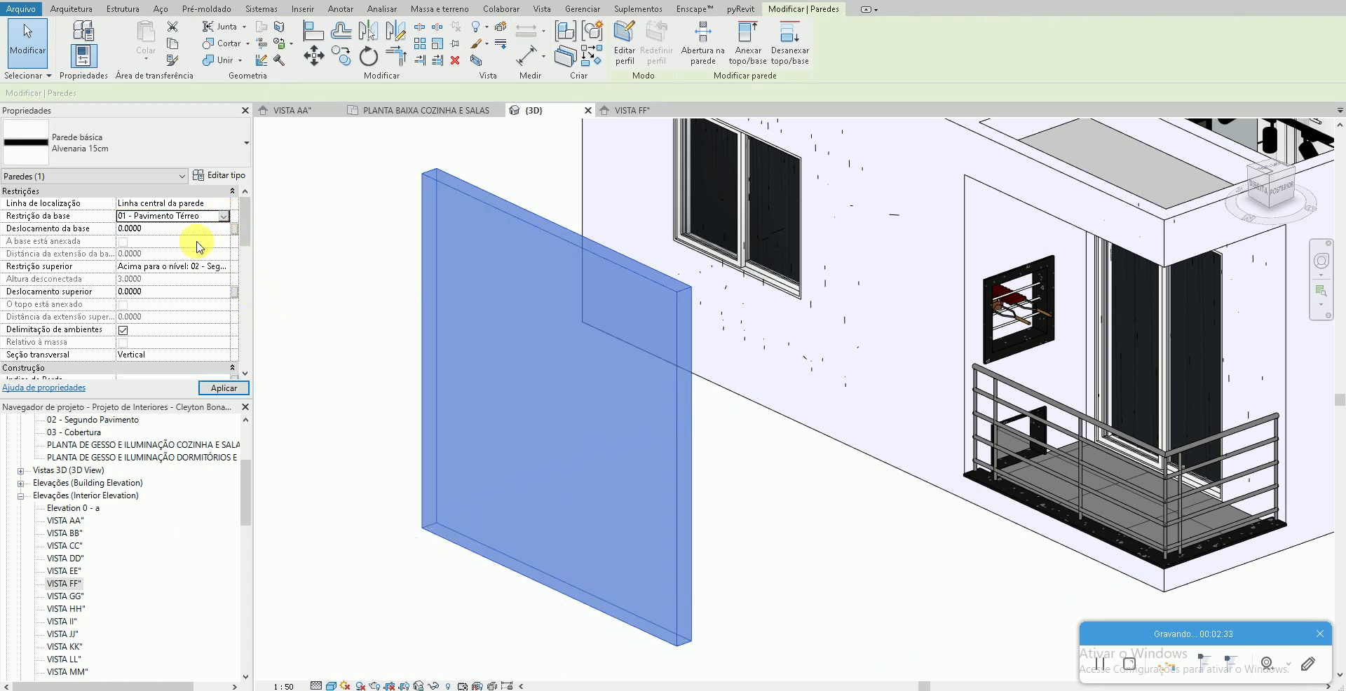
click(210, 266)
click(225, 267)
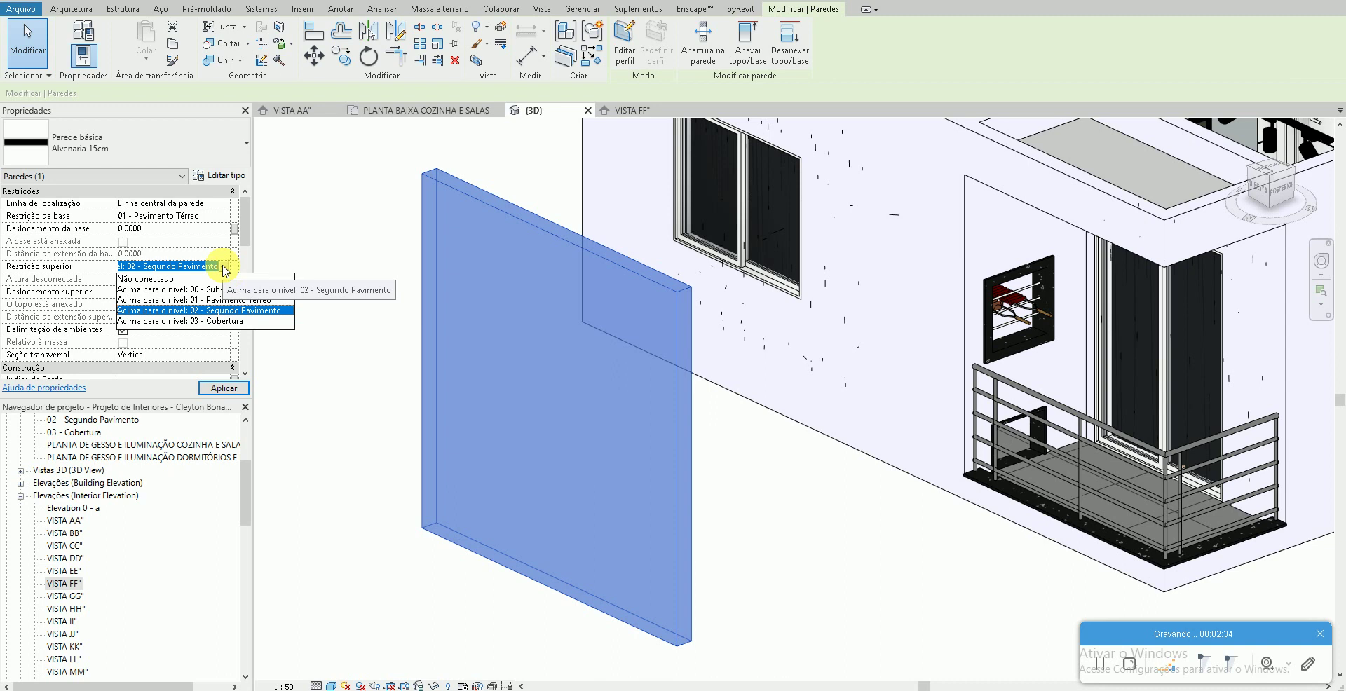
click(379, 277)
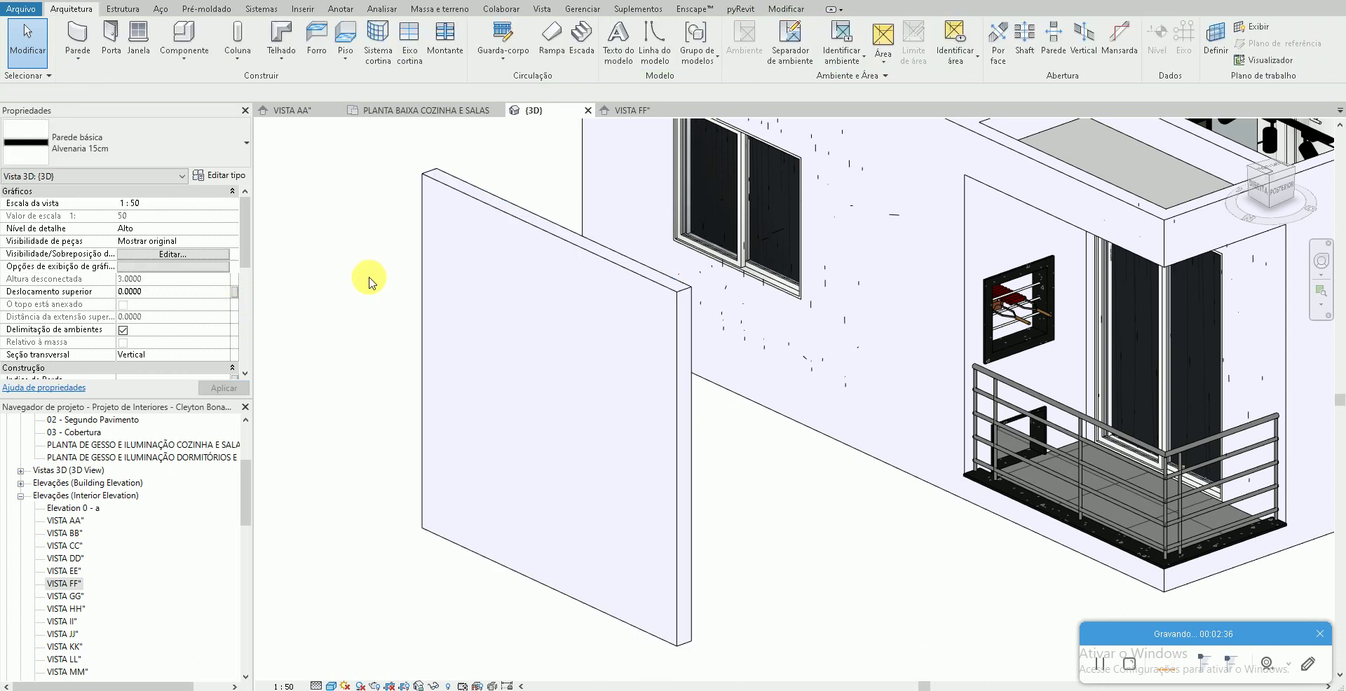
Review the levels available for the standalone wall's base constraint without changing it
click(423, 215)
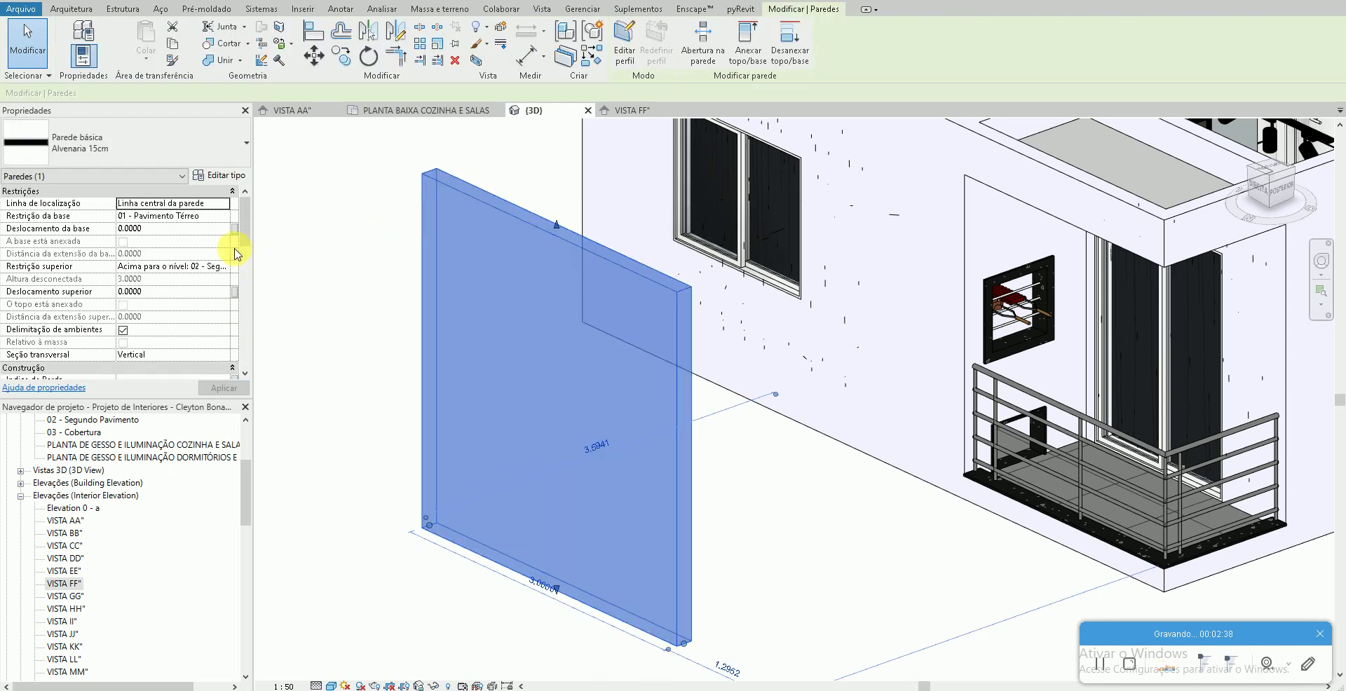
click(222, 221)
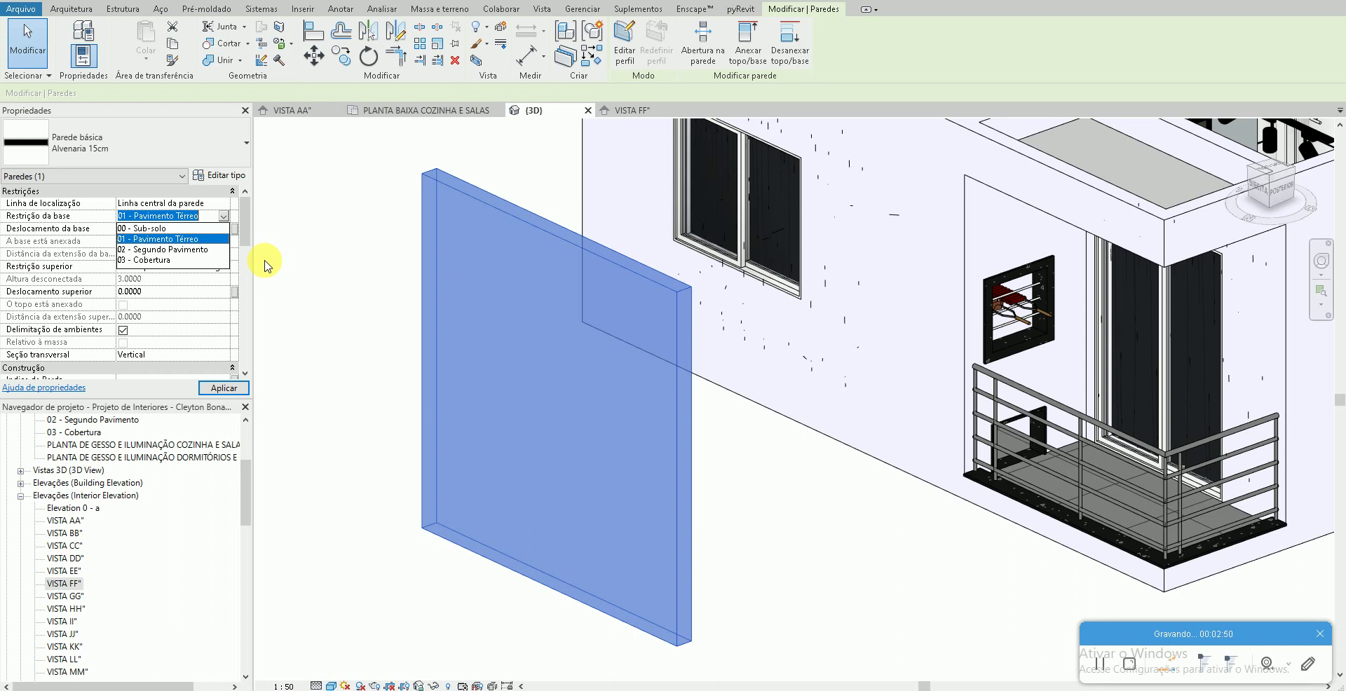
click(349, 266)
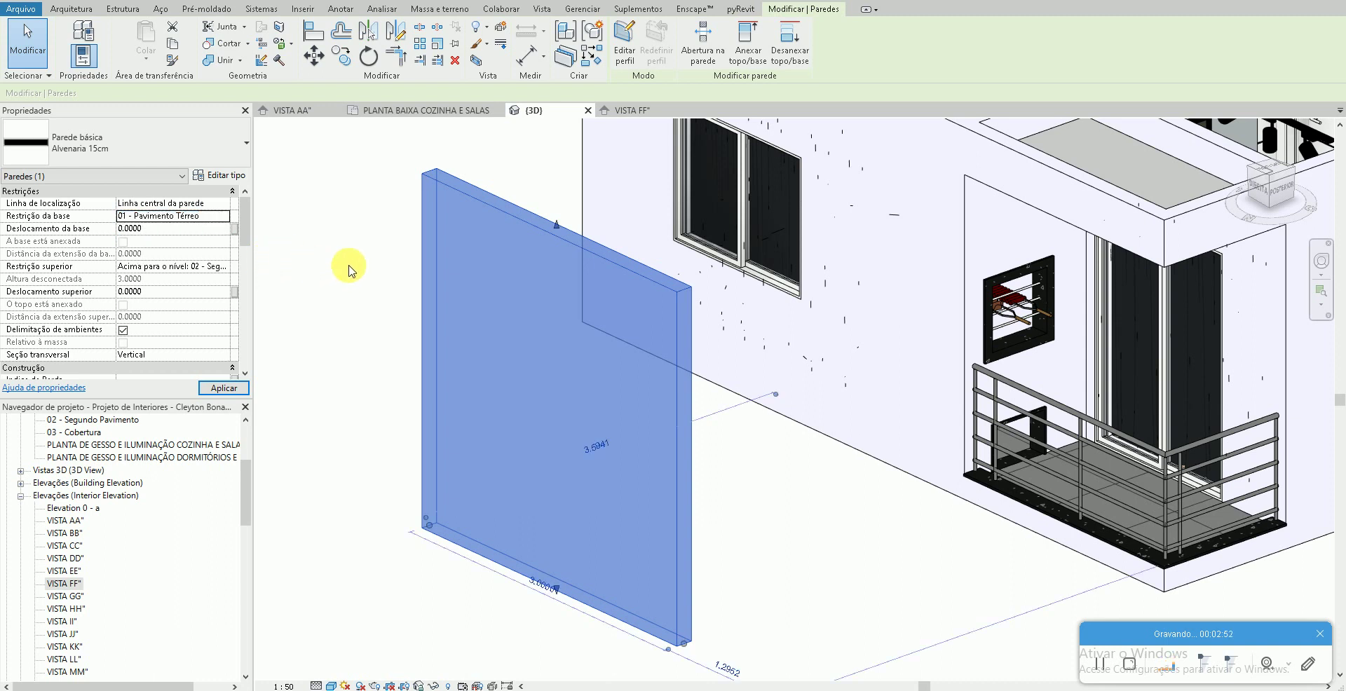
click(402, 271)
Raise the standalone wall by setting its top constraint to level 03 - Cobertura
click(428, 277)
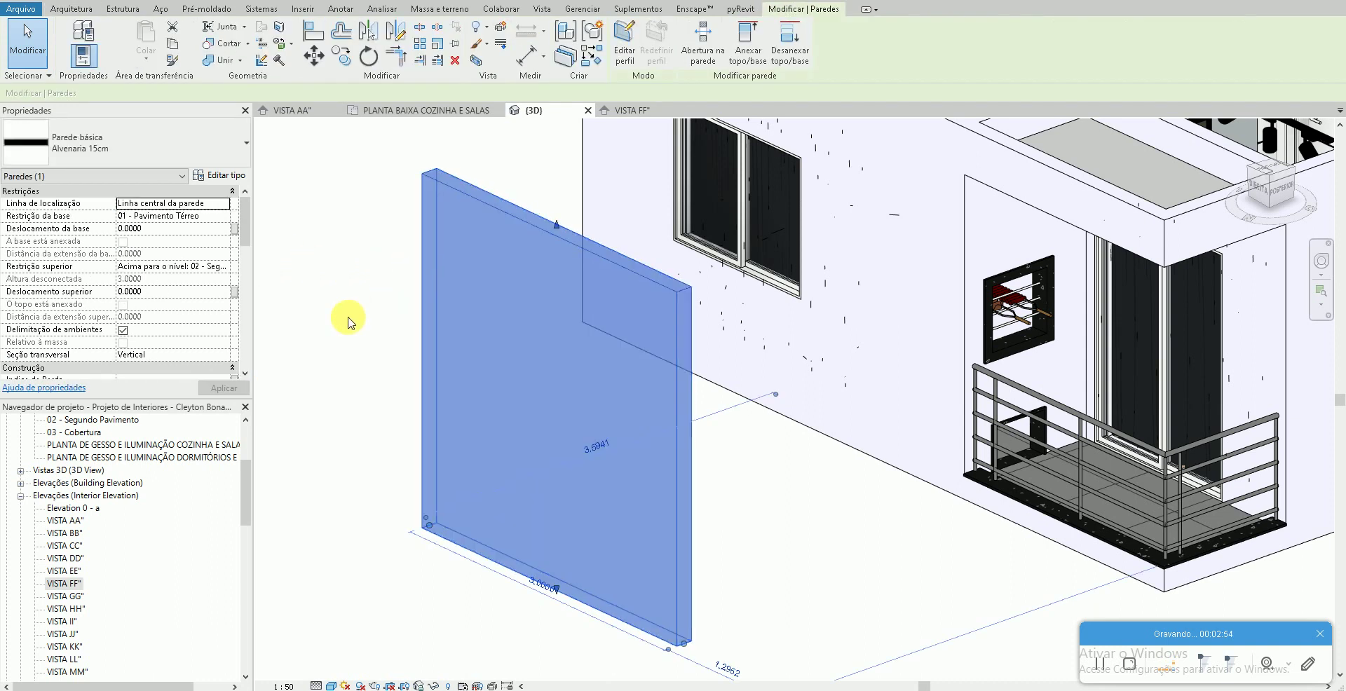
click(223, 271)
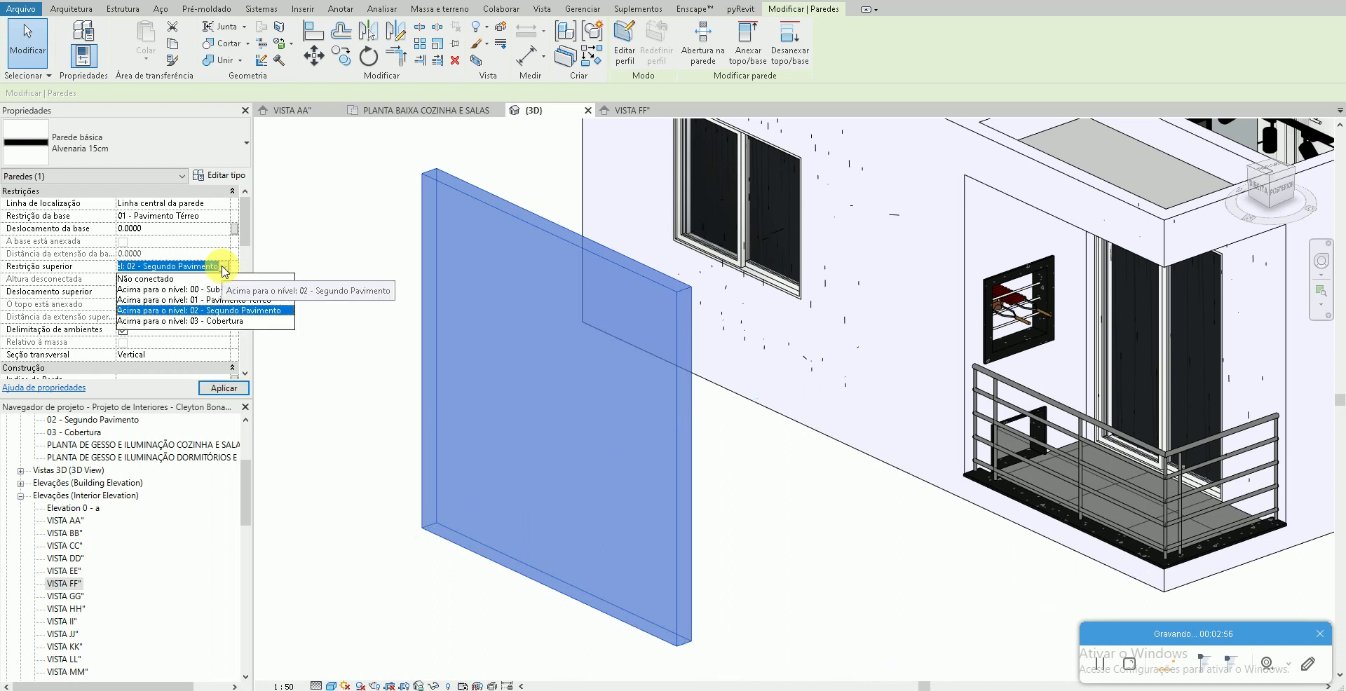
click(277, 311)
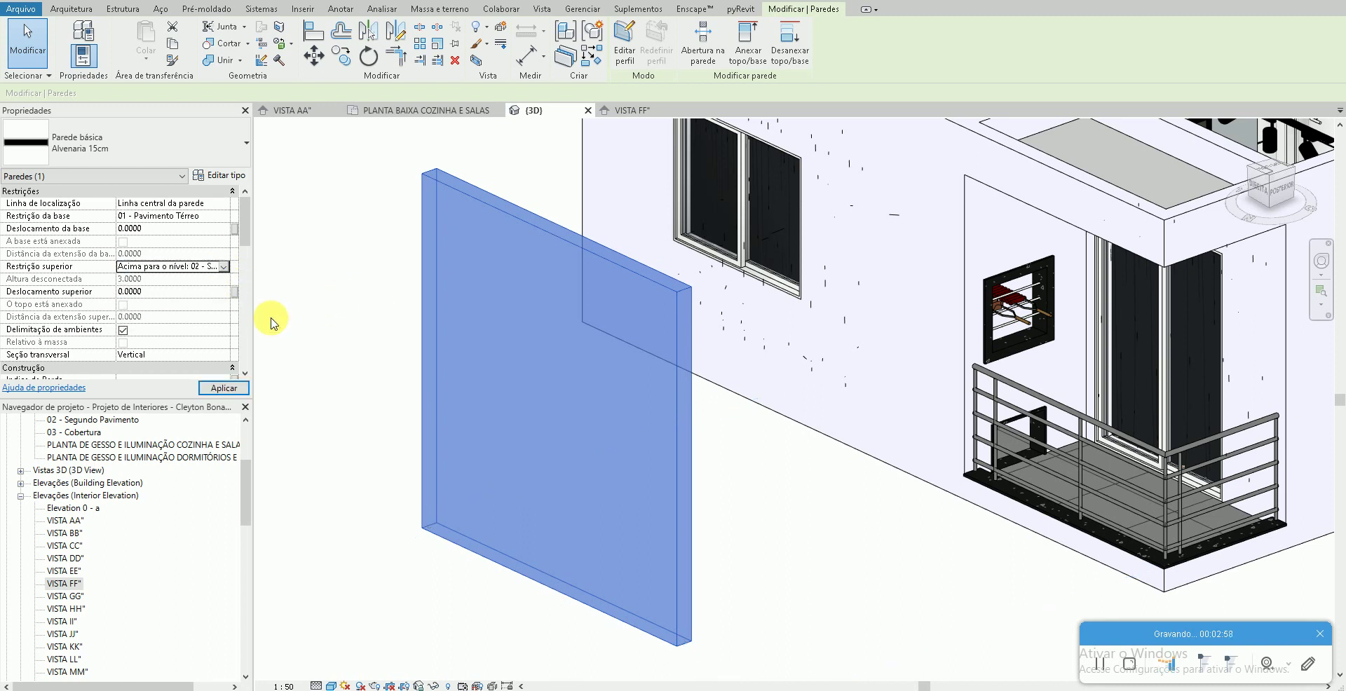
click(225, 266)
click(221, 322)
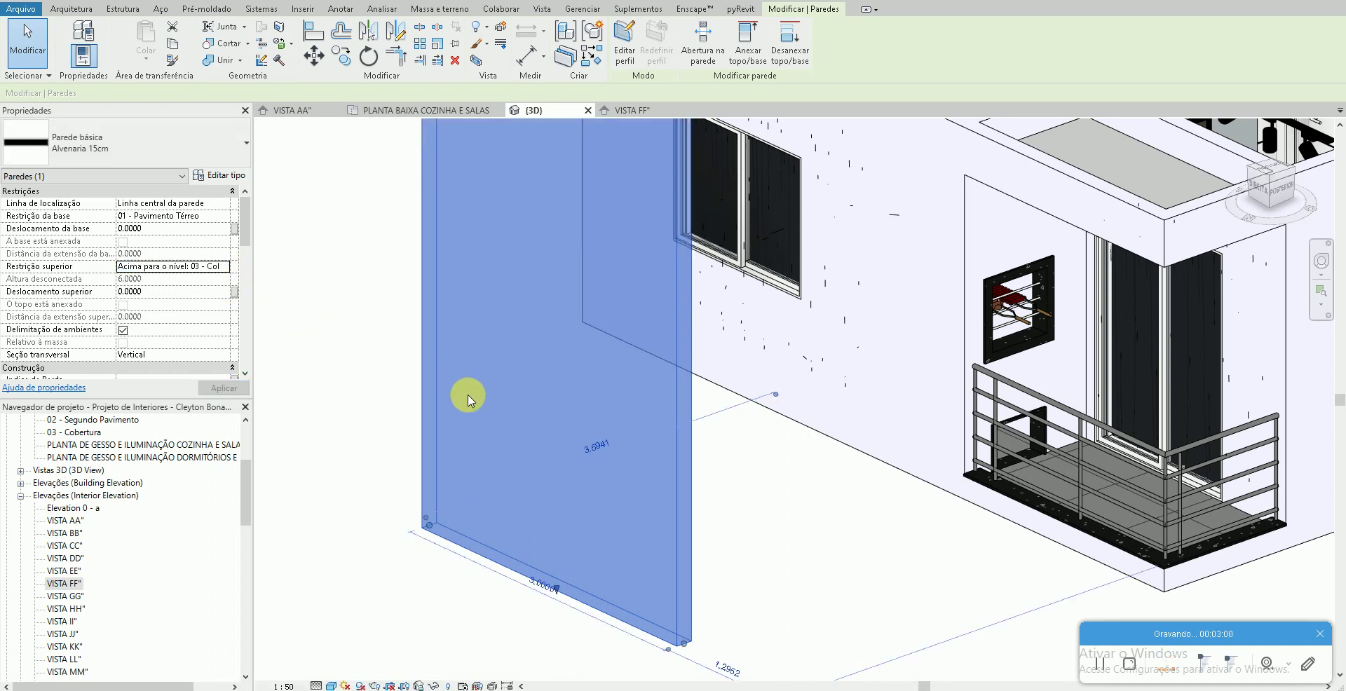
scroll(466, 396, down, 3)
click(385, 333)
Set the standalone wall's top constraint to Não conectado with an unconnected height of 0.5
click(452, 335)
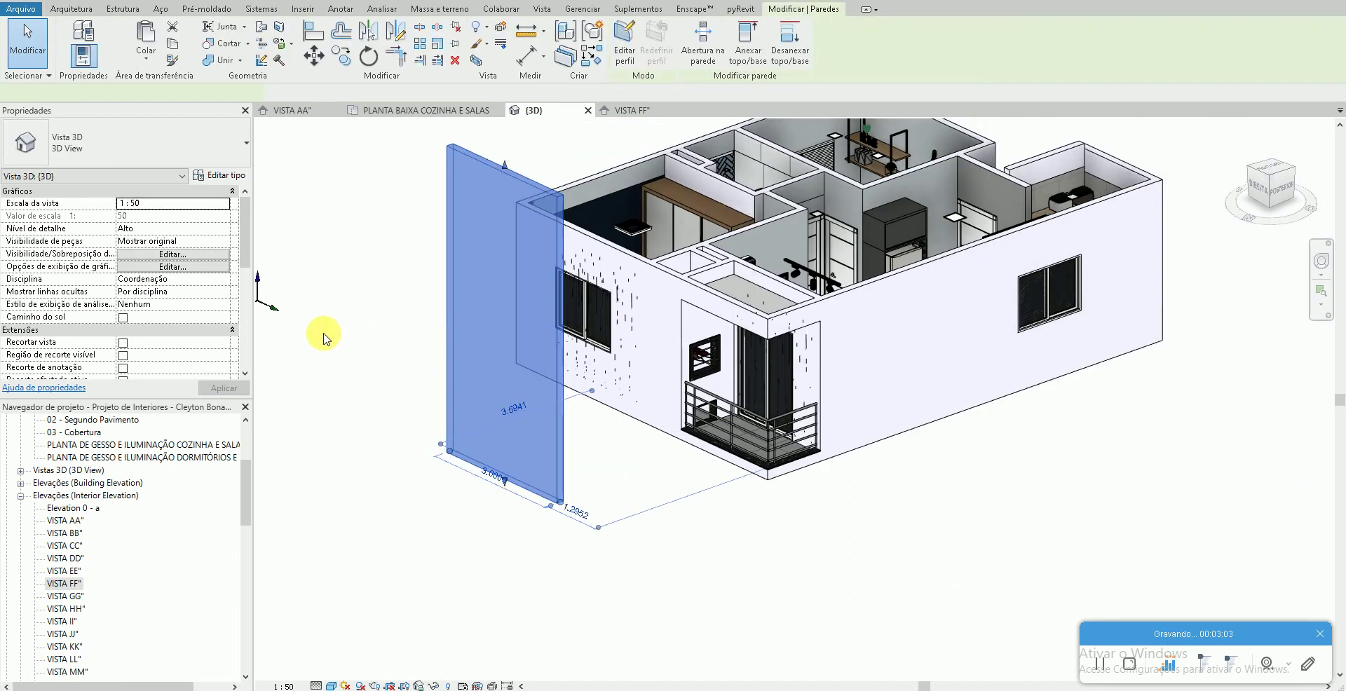
click(224, 266)
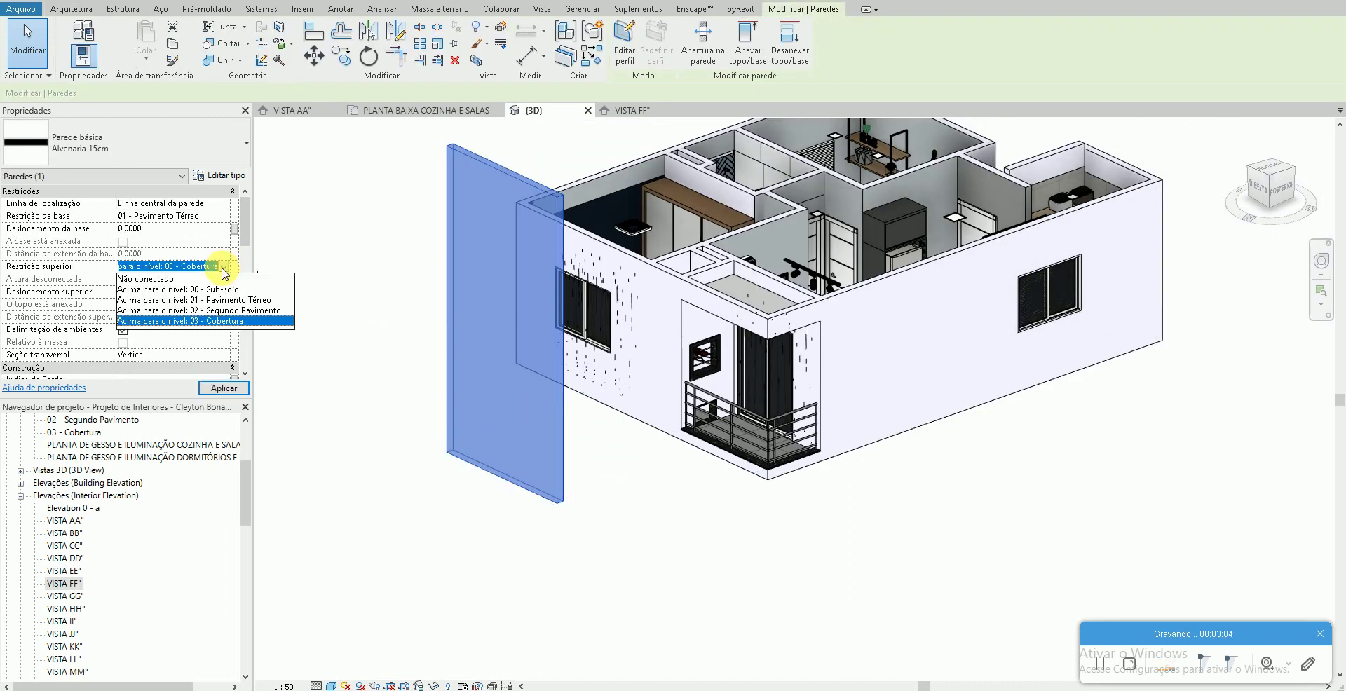
click(184, 279)
click(184, 280)
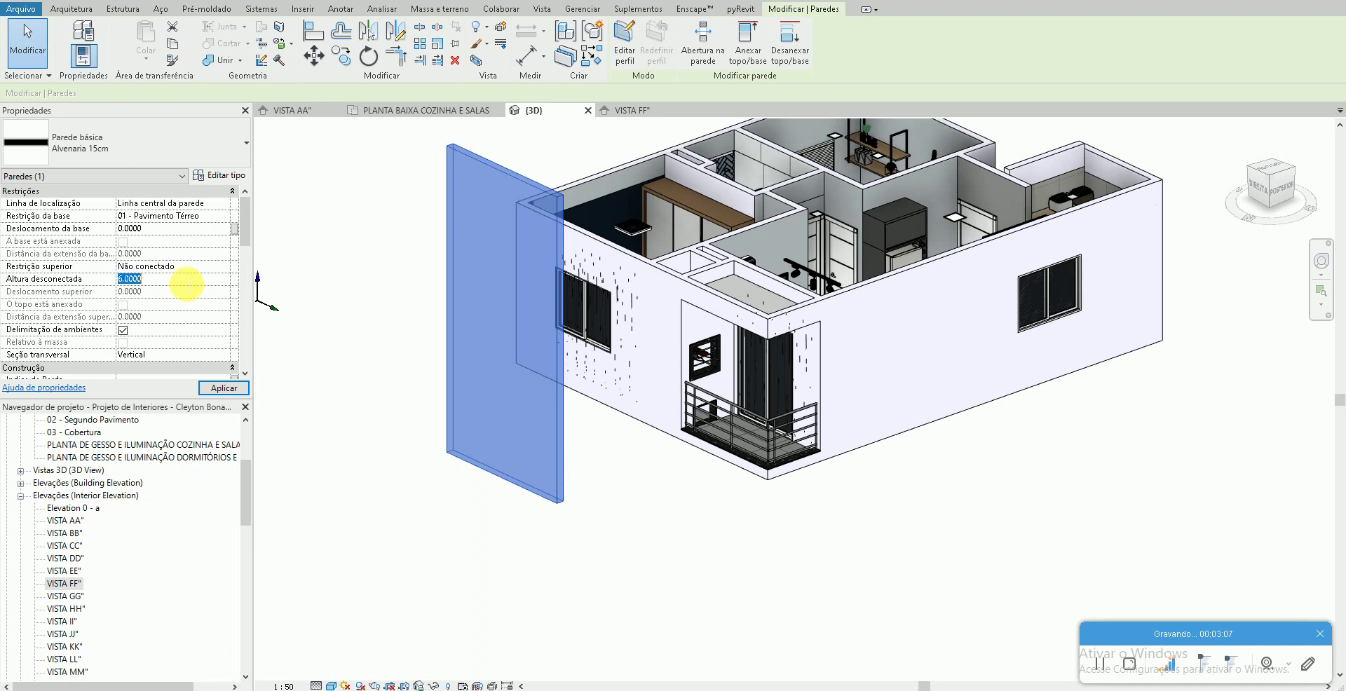
key(Return)
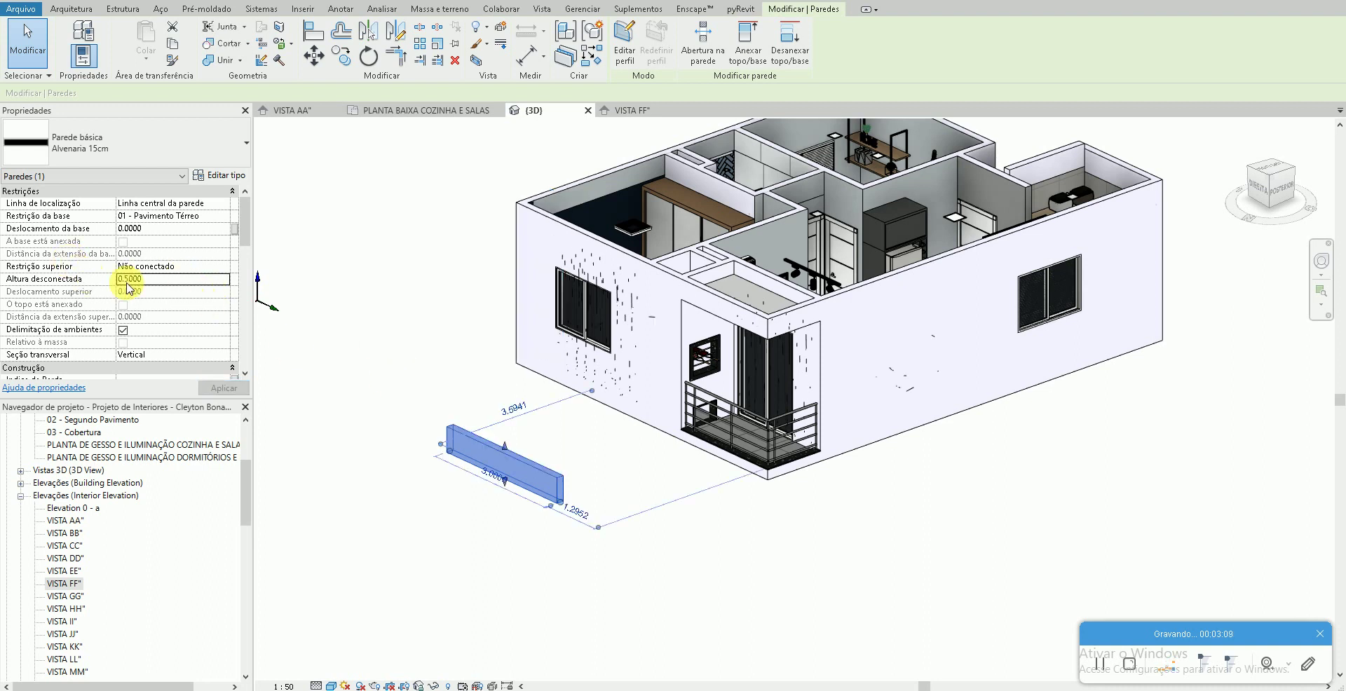
scroll(322, 408, up, 2)
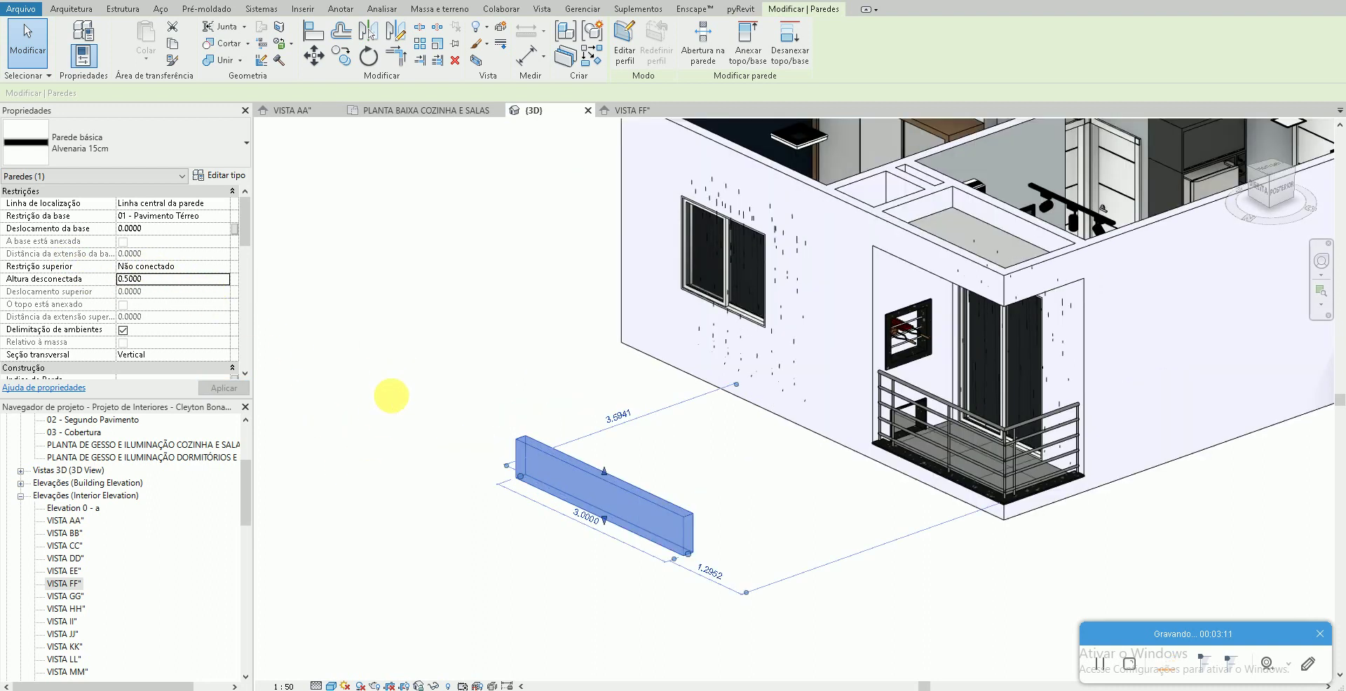
scroll(417, 348, up, 3)
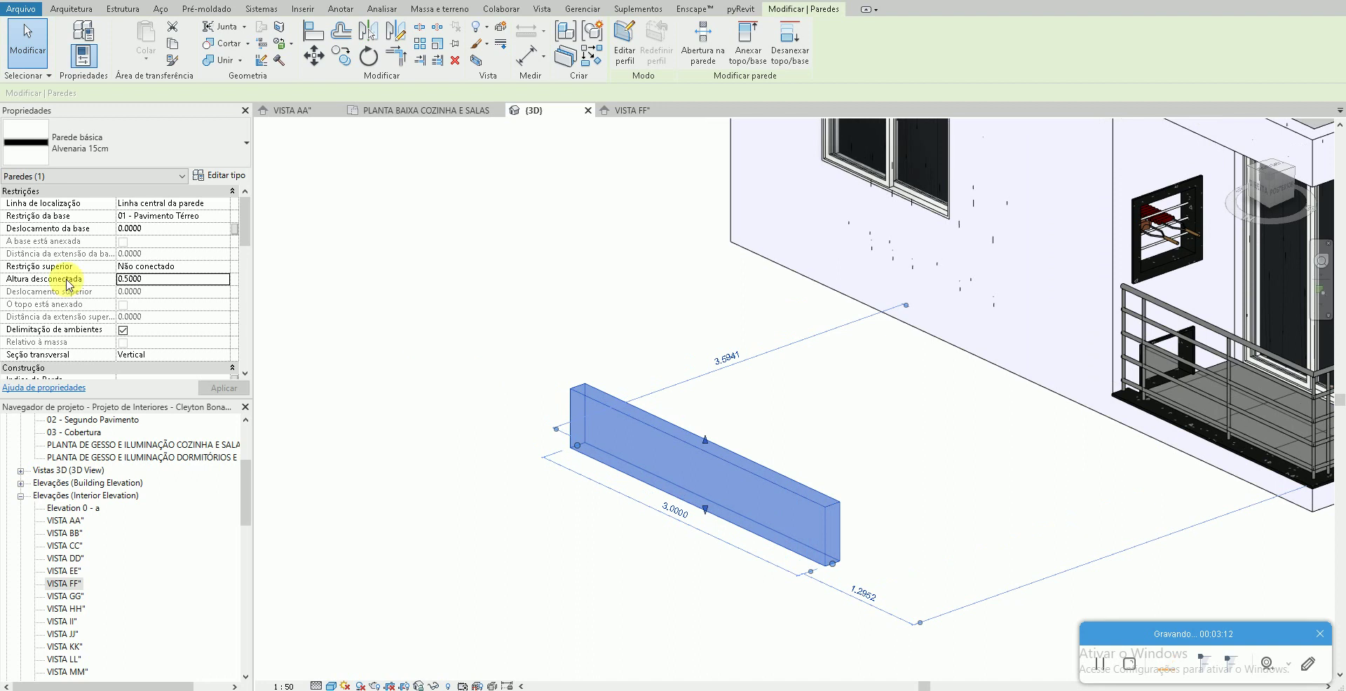
Set the standalone wall's unconnected height to 1
click(157, 281)
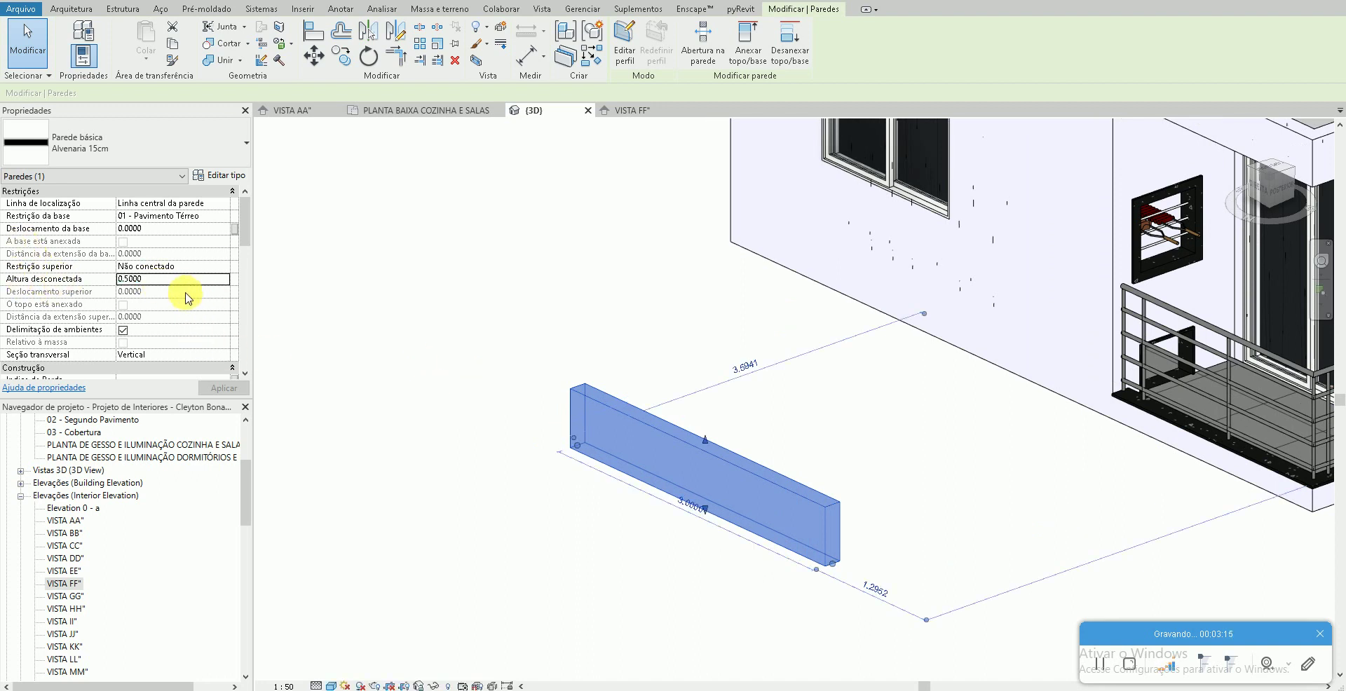
text(1)
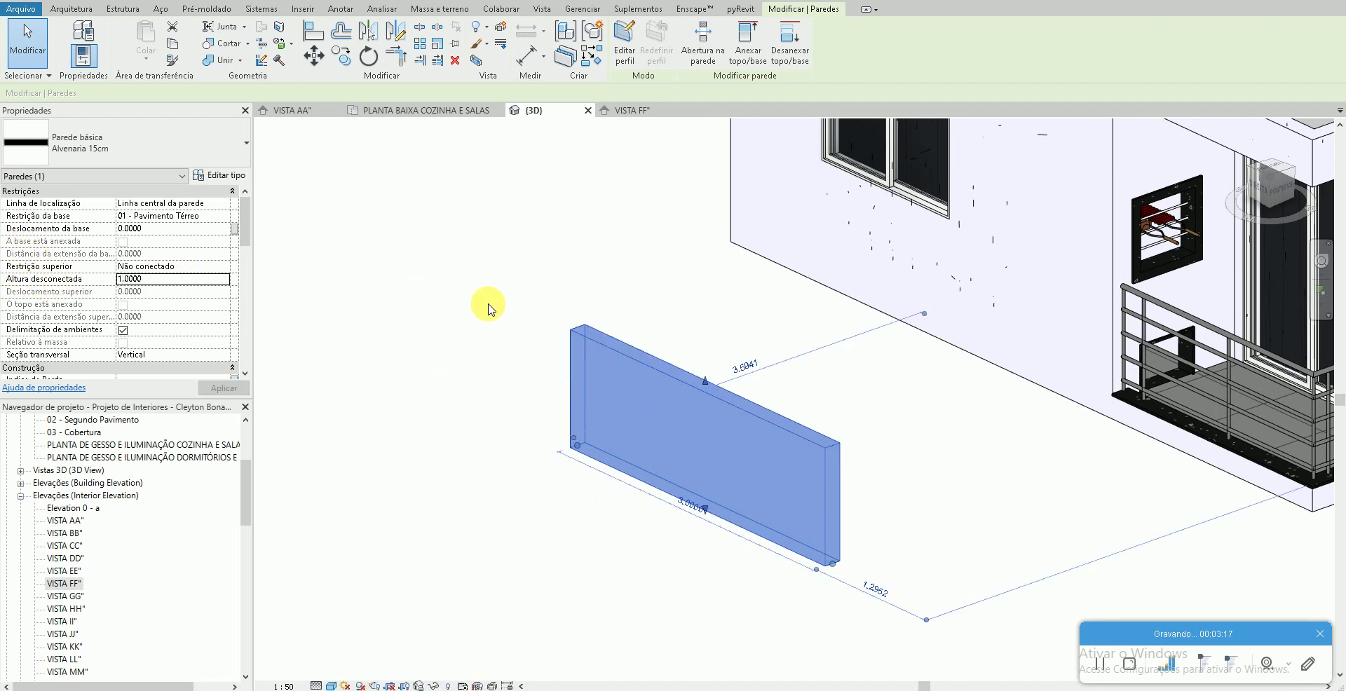
click(488, 305)
scroll(504, 468, down, 2)
scroll(504, 468, down, 2)
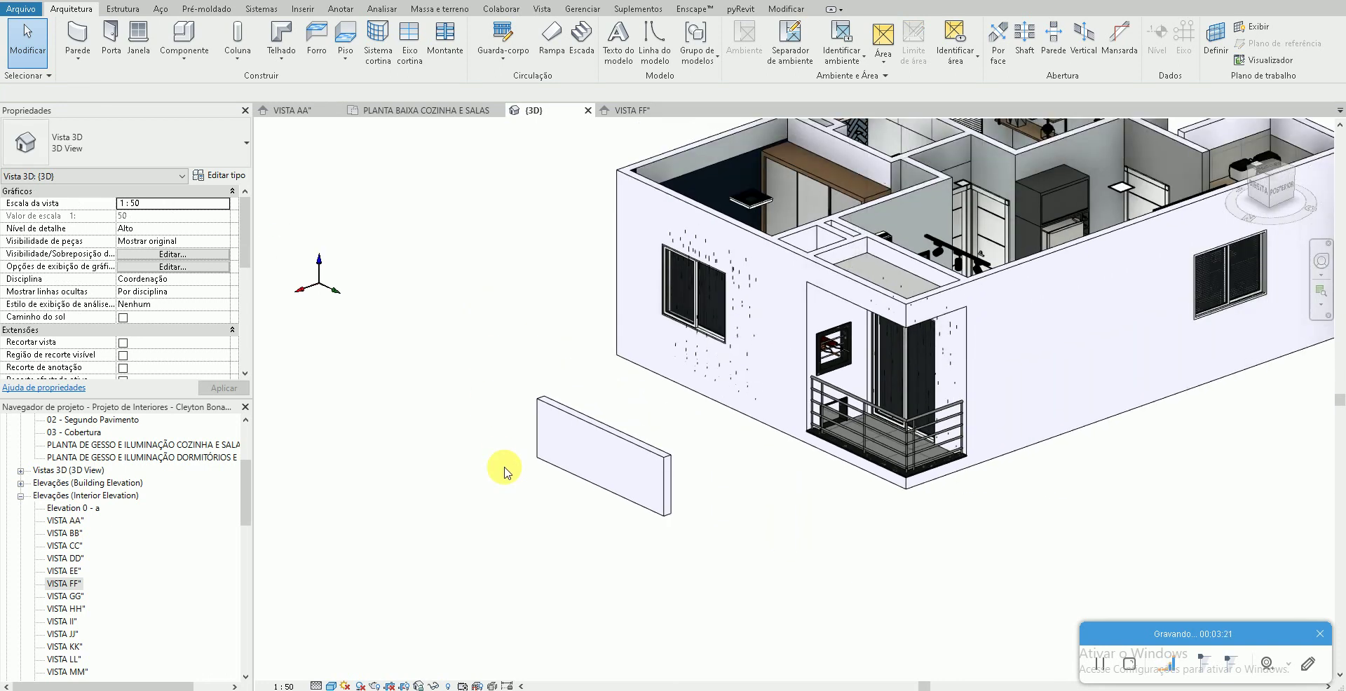
Review the standalone wall's top constraint options, keep Não conectado, and set its unconnected height to 3
scroll(522, 438, up, 1)
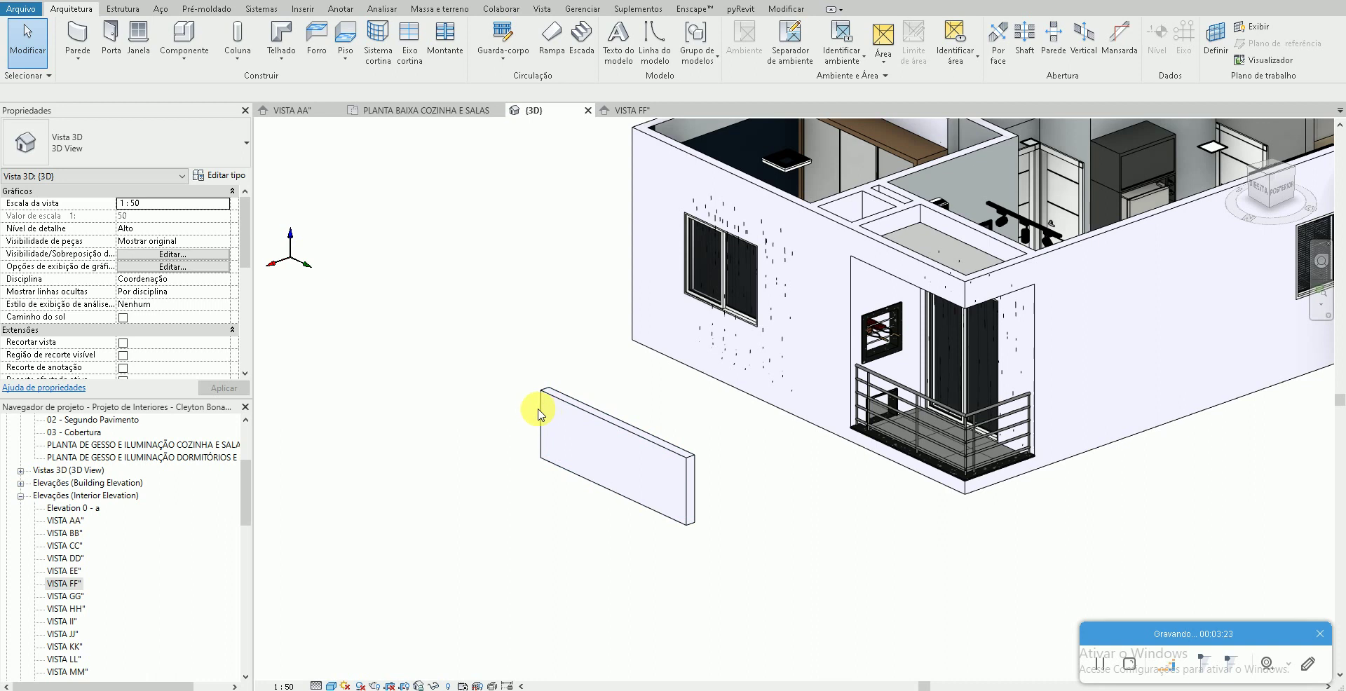
click(539, 413)
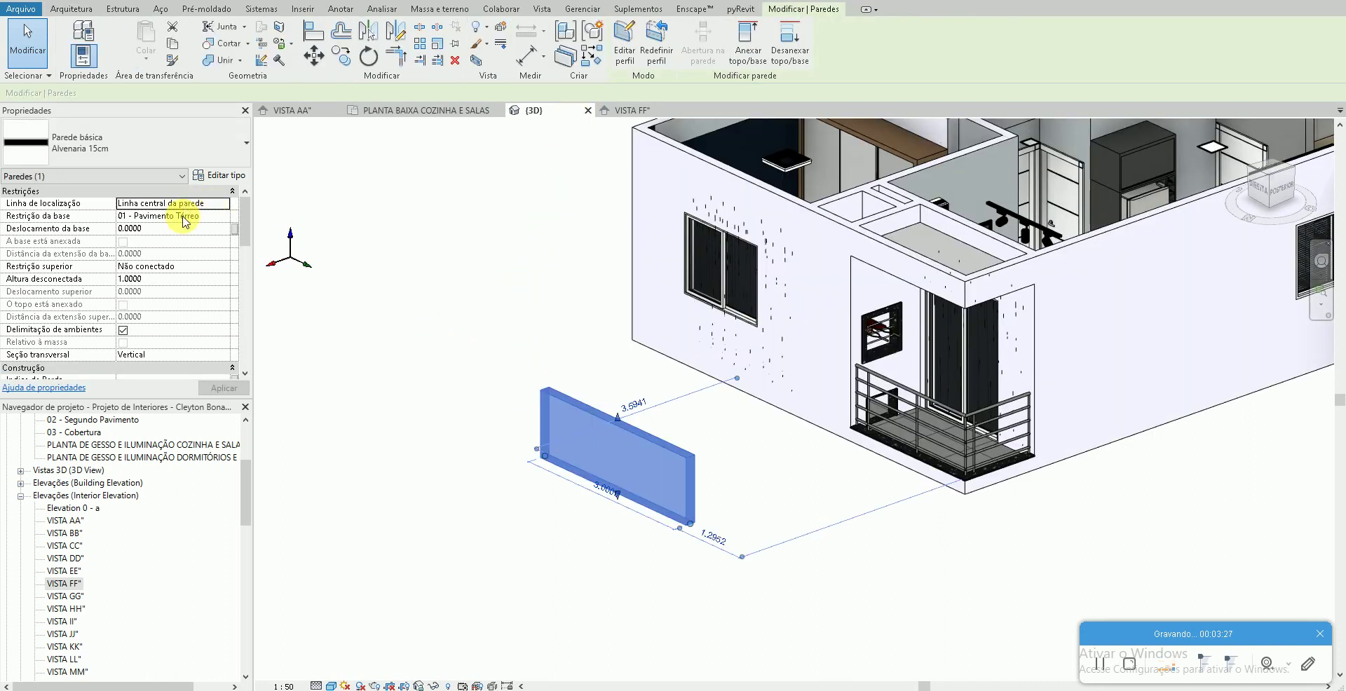
click(229, 267)
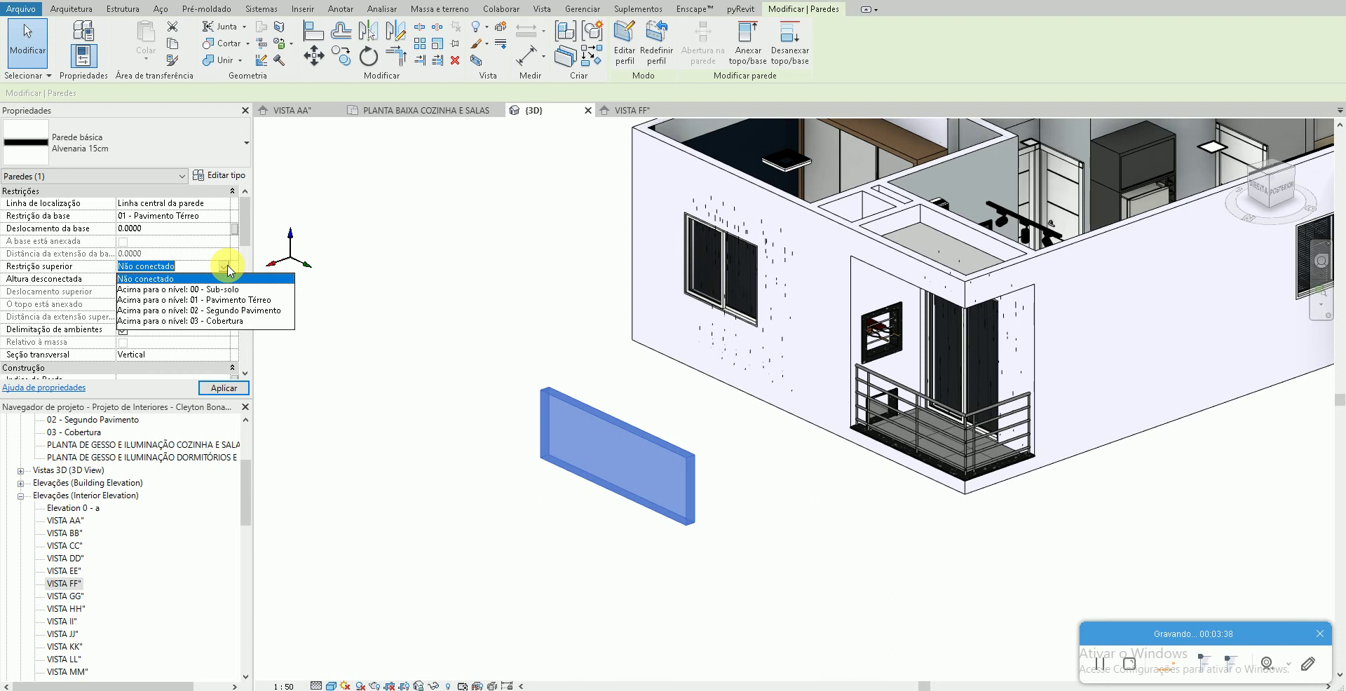
click(415, 273)
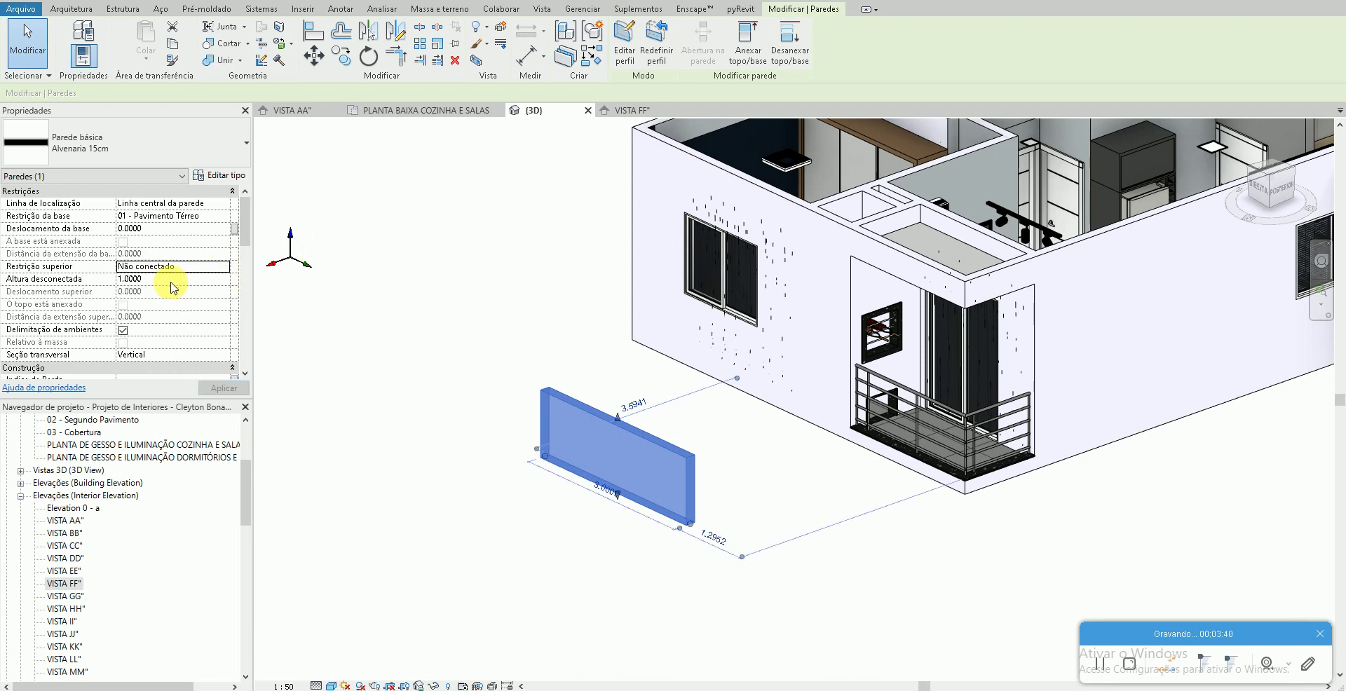
click(173, 280)
text(3)
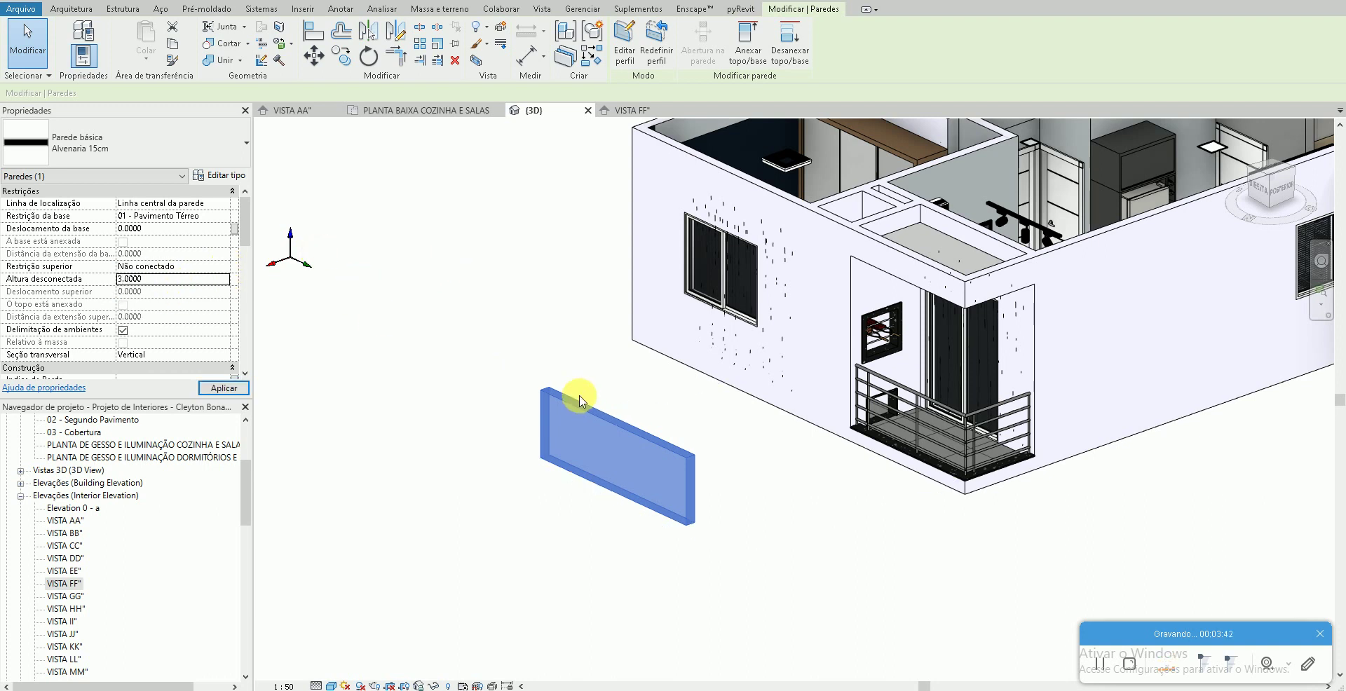
click(470, 356)
middle_drag(810, 322, 820, 357)
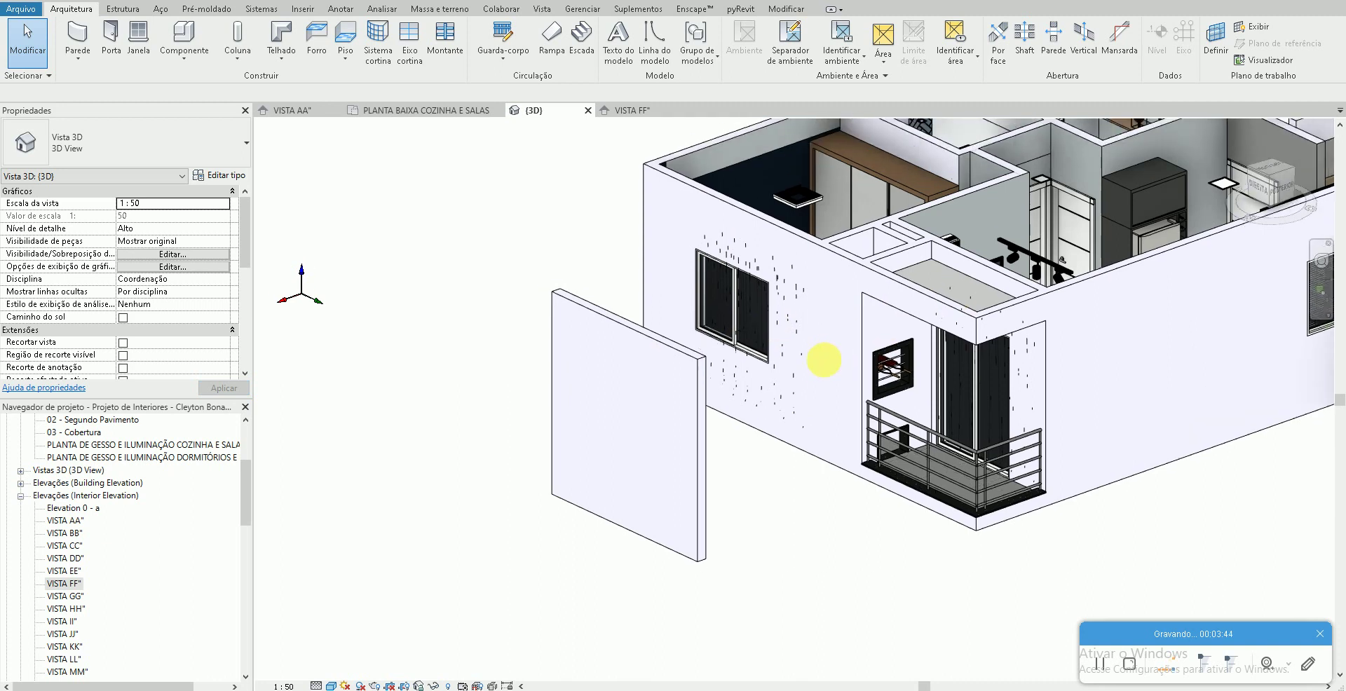
Compare the constraints and height of the standalone wall with those of the apartment's exterior bedroom wall
click(694, 388)
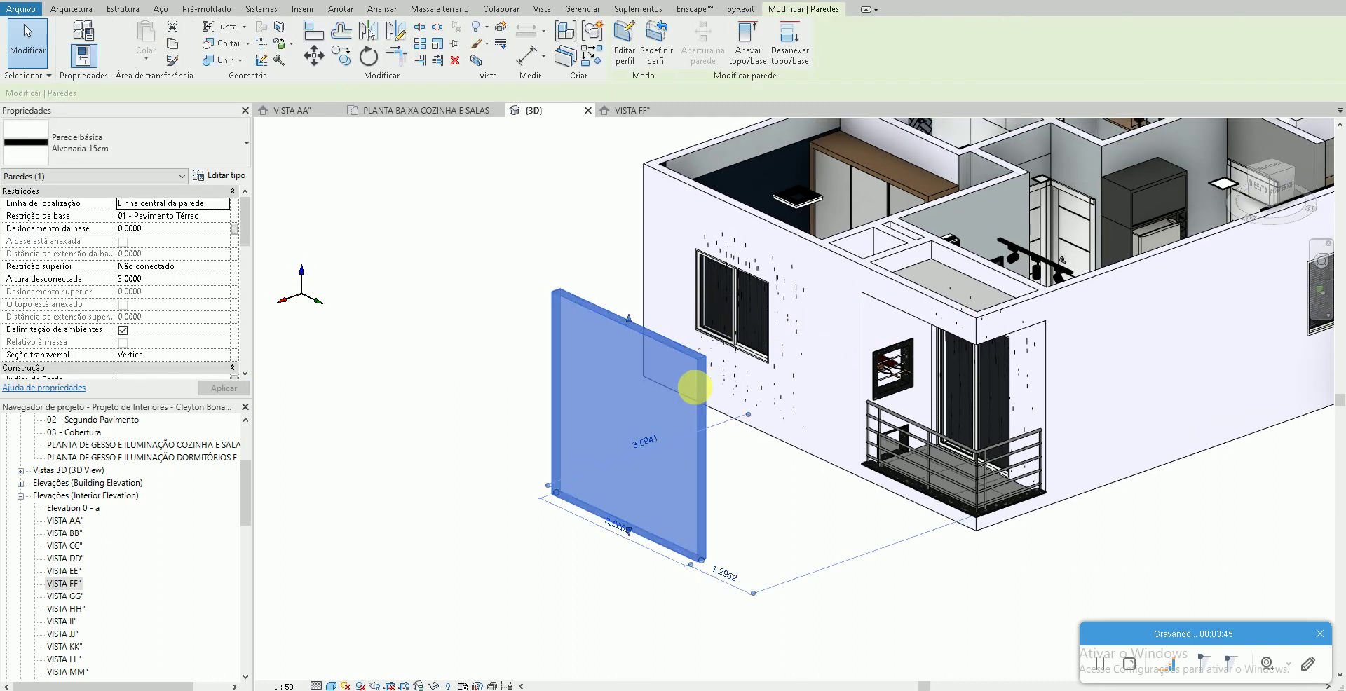
click(797, 452)
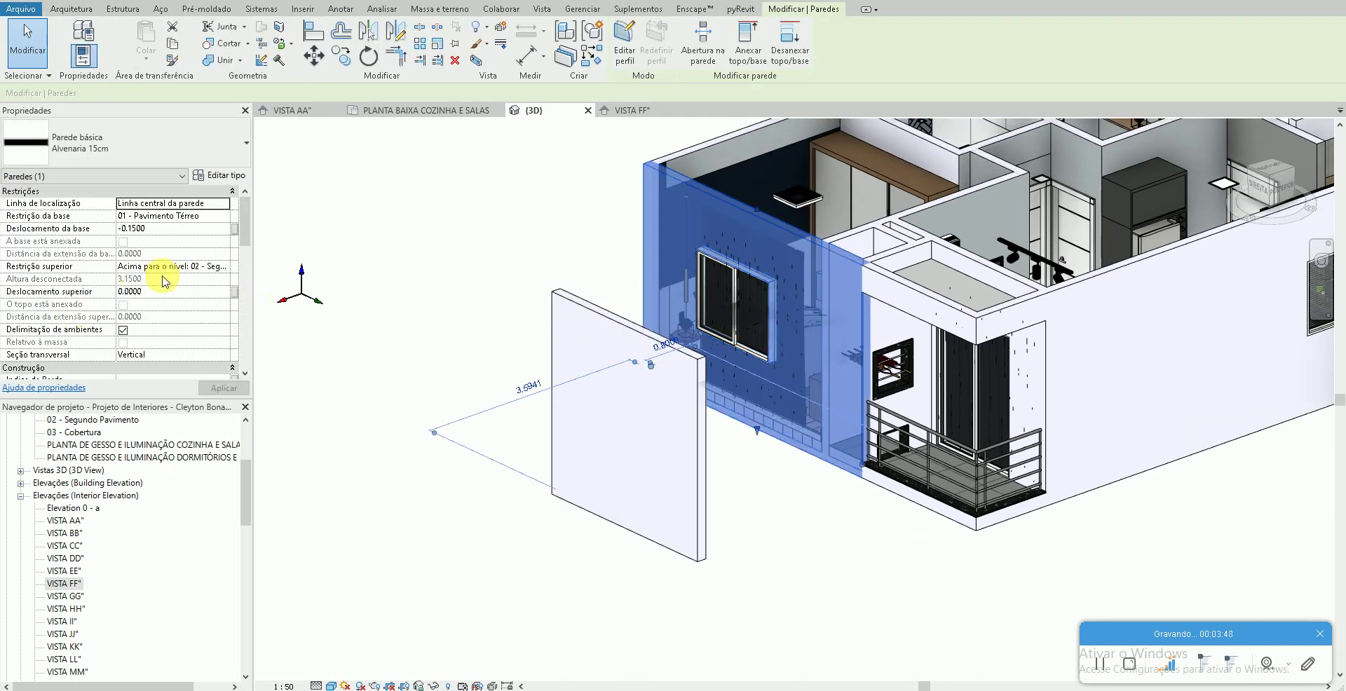
click(312, 405)
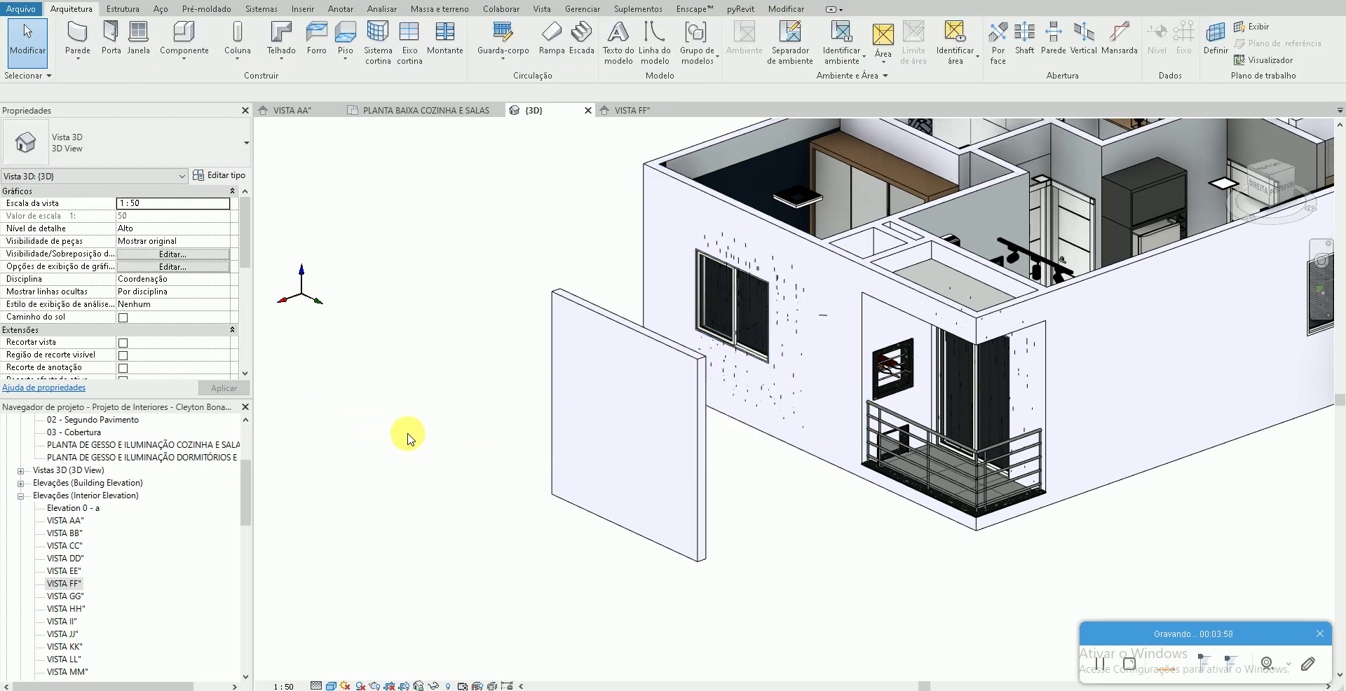
Check the base and top offsets of the exterior bedroom wall against the standalone wall's constraints
middle_drag(565, 381, 387, 462)
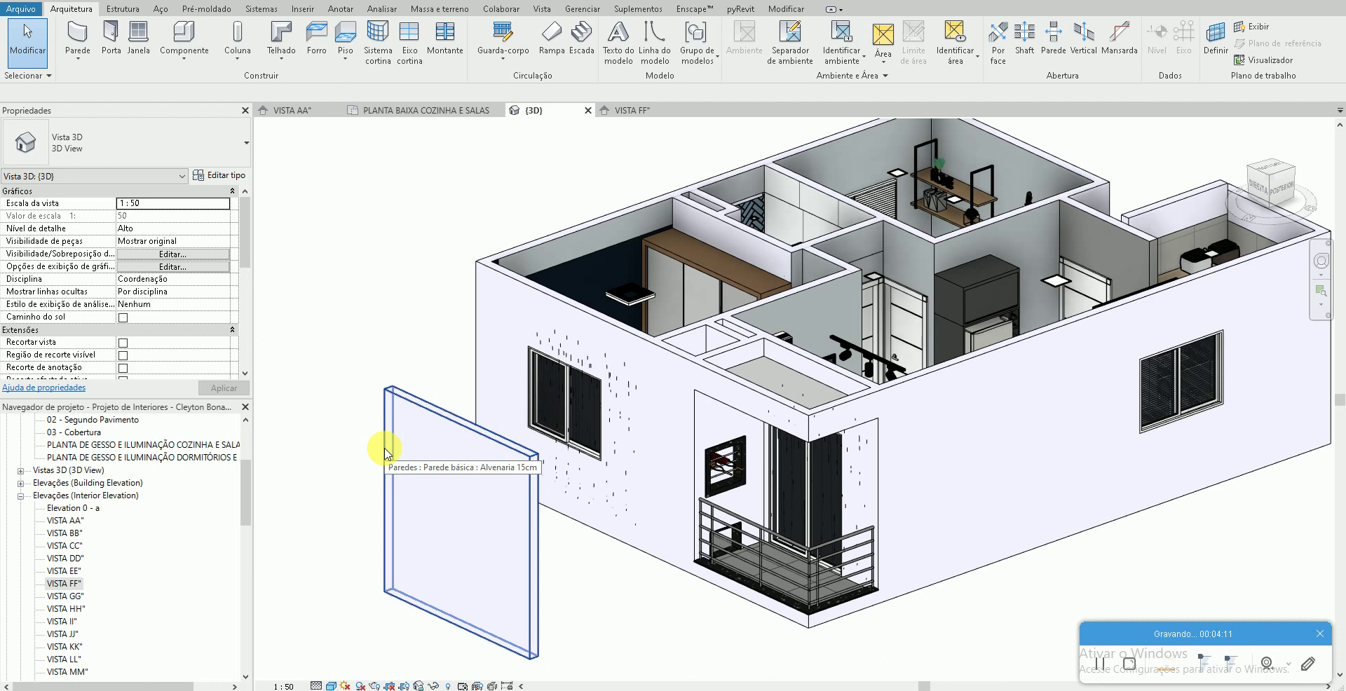
click(385, 447)
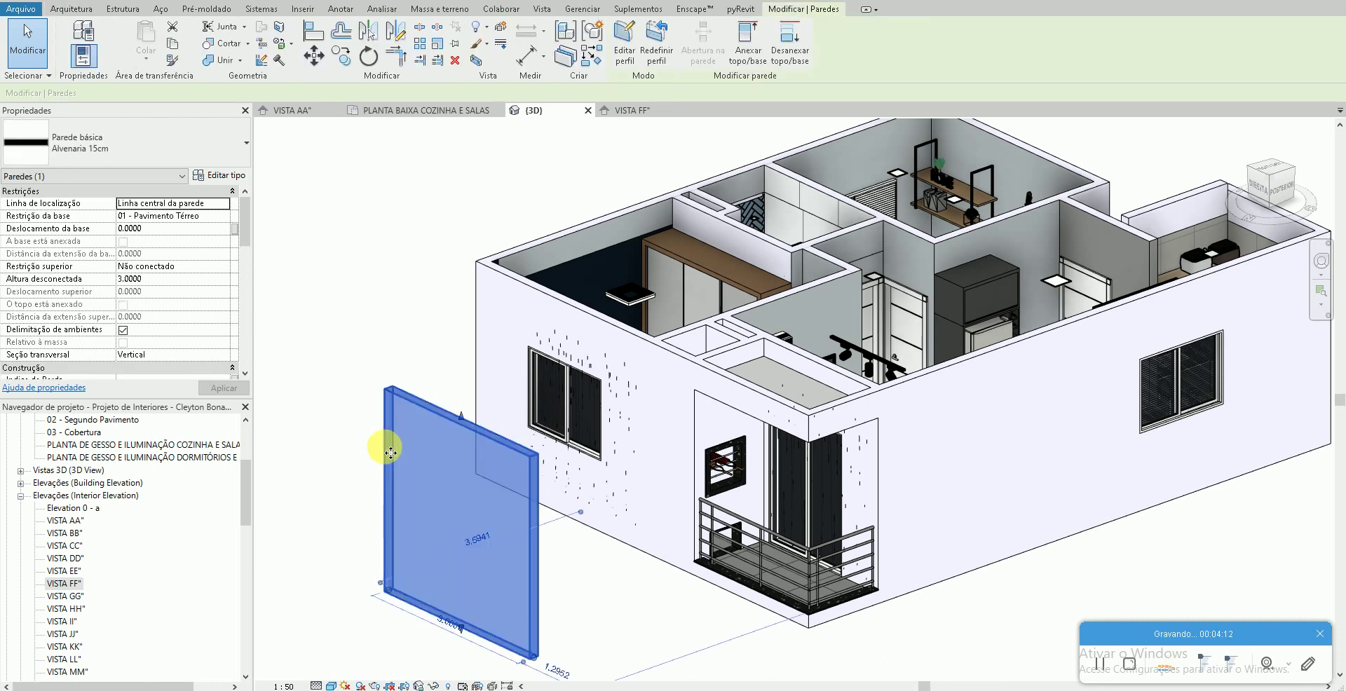
key(Escape)
click(527, 294)
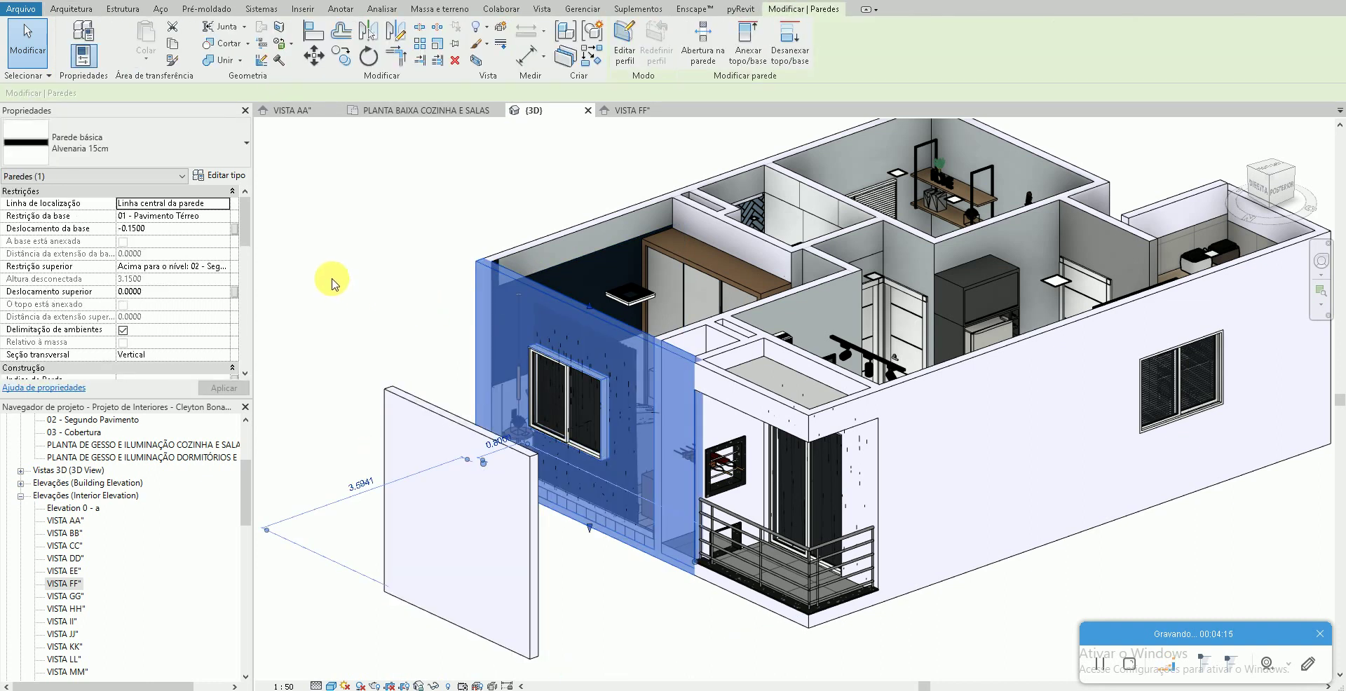
click(172, 228)
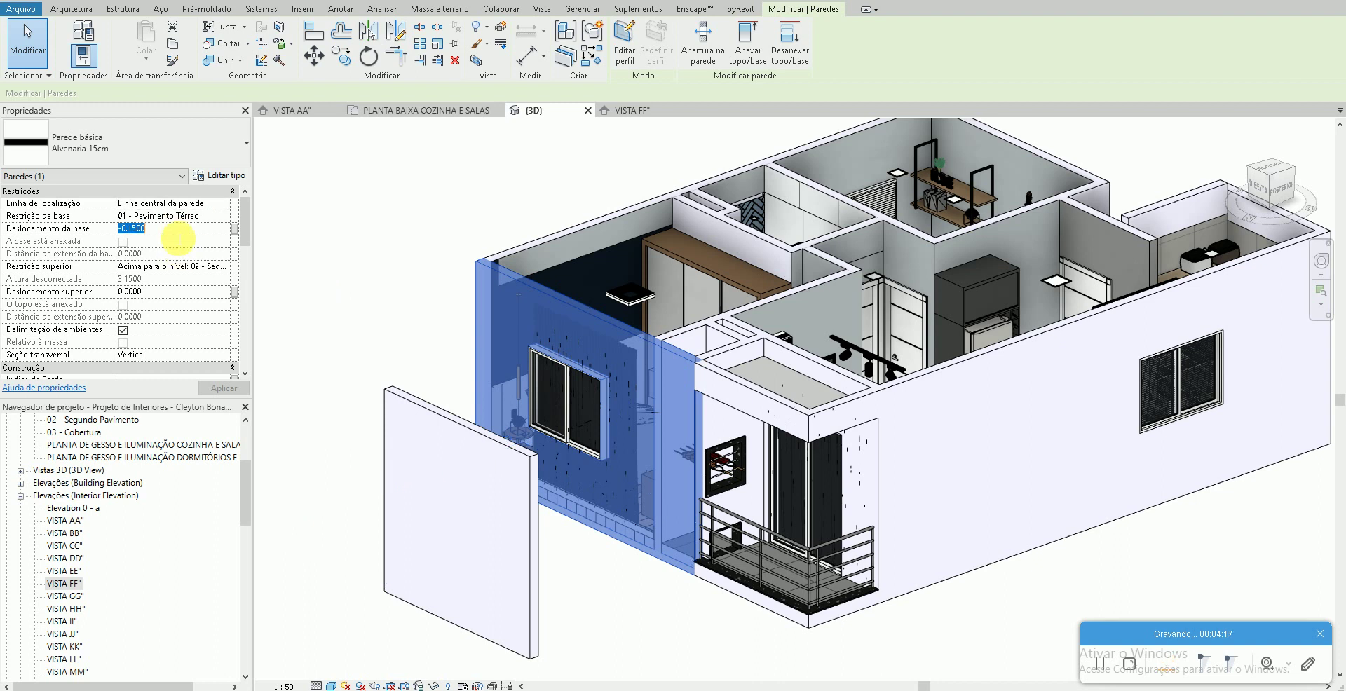
click(168, 293)
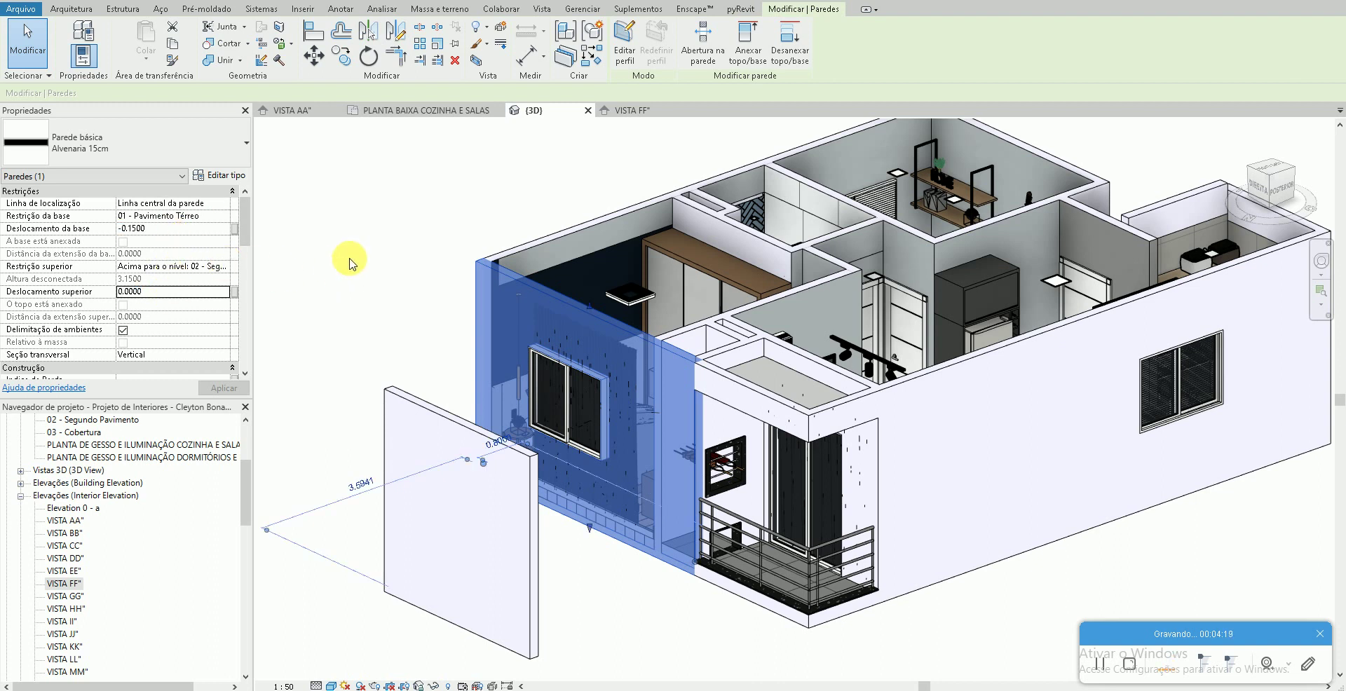
click(349, 261)
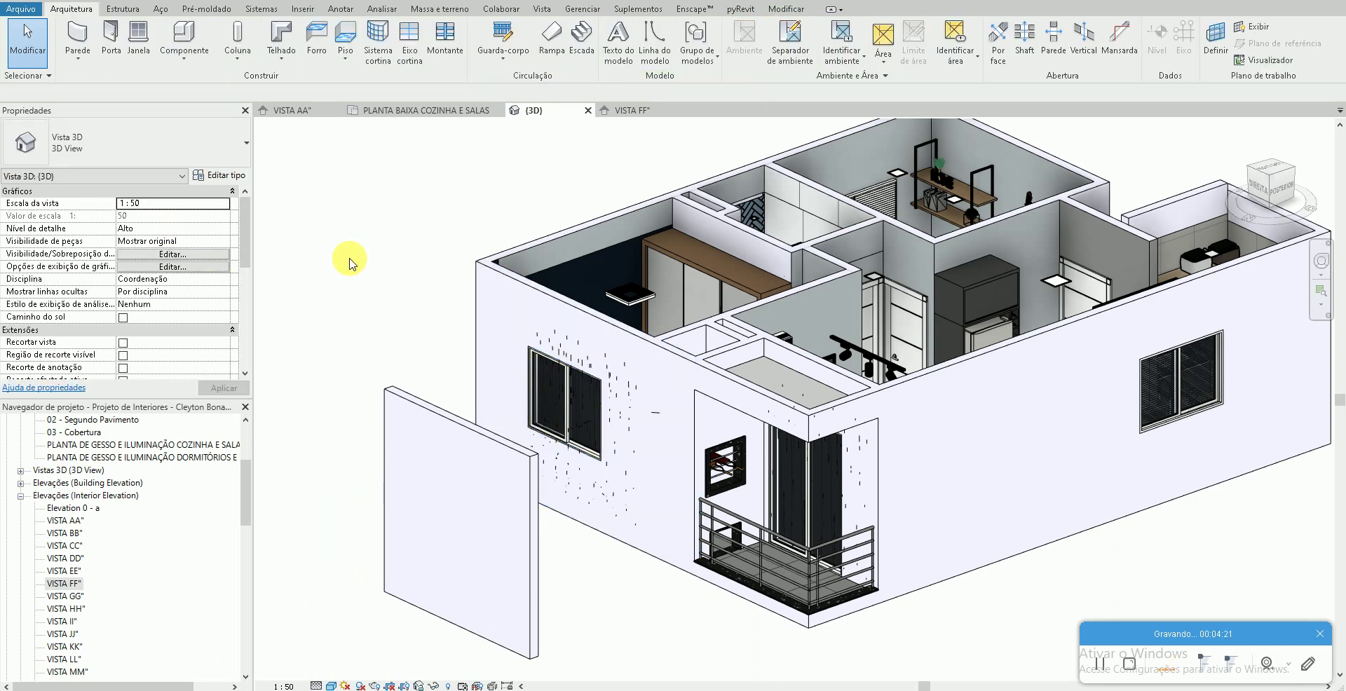
Inspect the constraints and unconnected height of the low wall beneath the corner balcony's railing
middle_drag(351, 263, 302, 279)
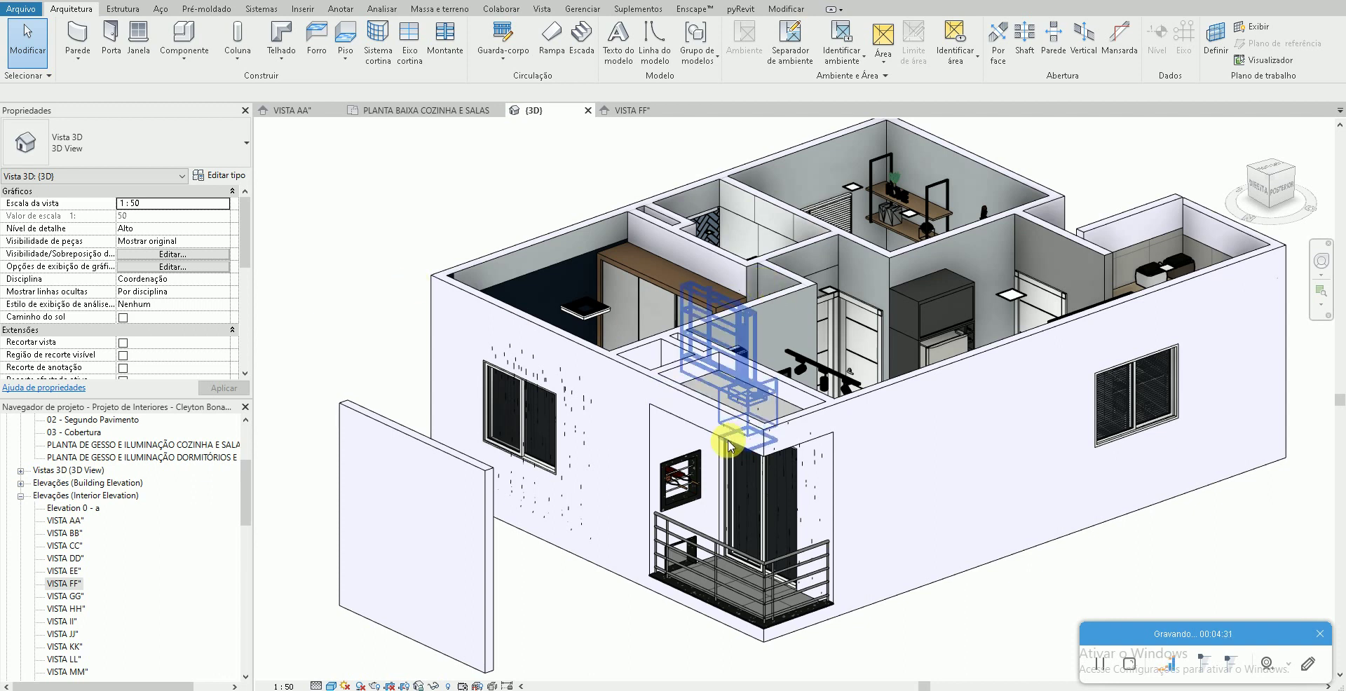
scroll(729, 457, up, 3)
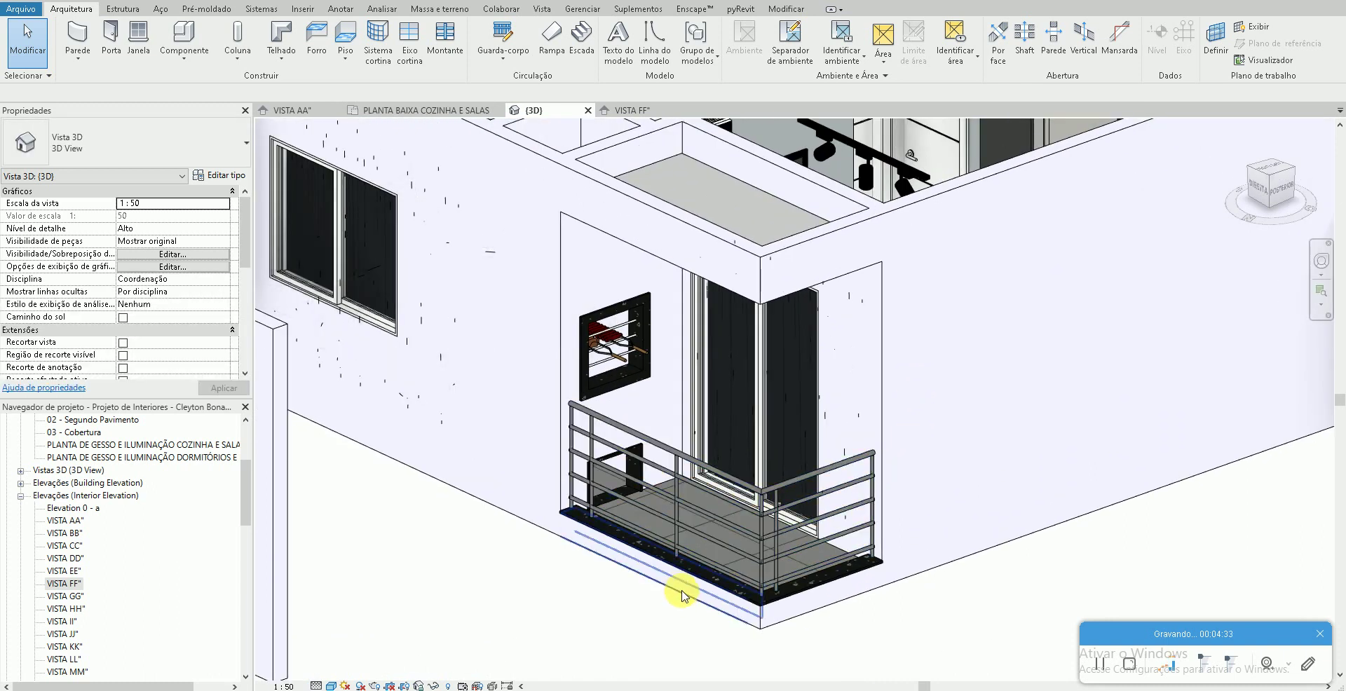
click(685, 597)
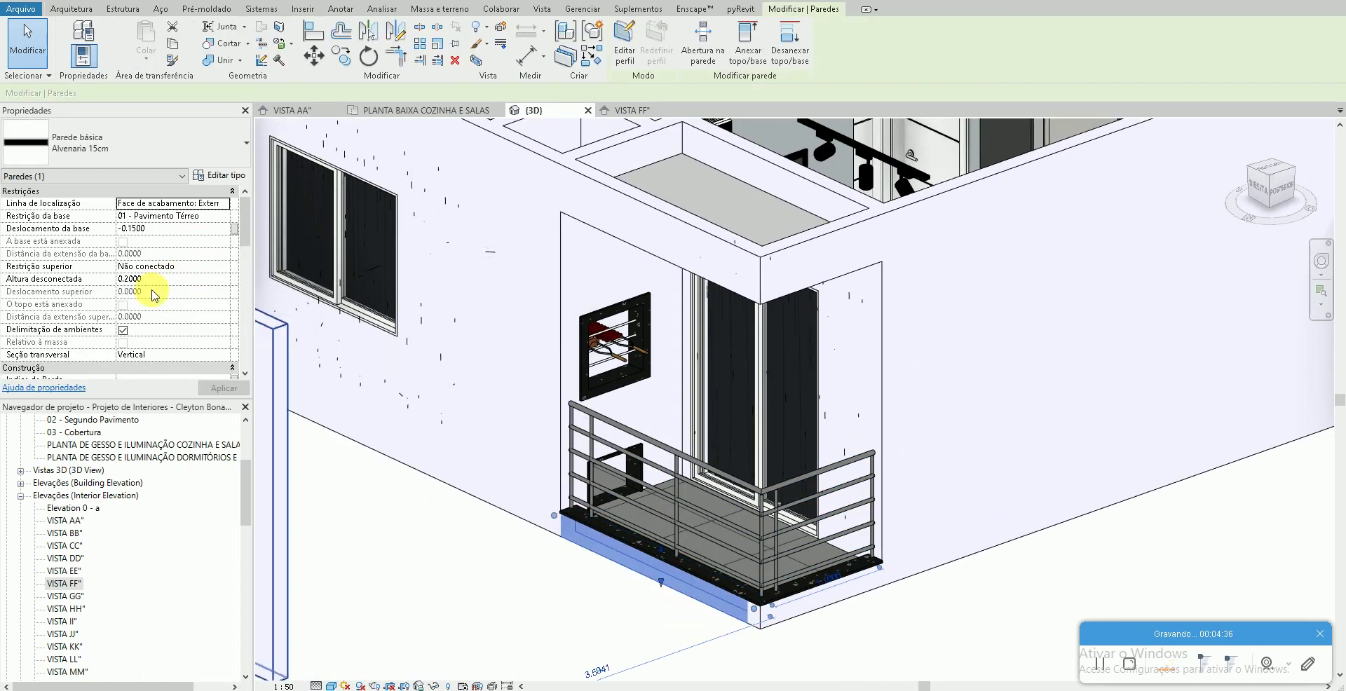
click(432, 522)
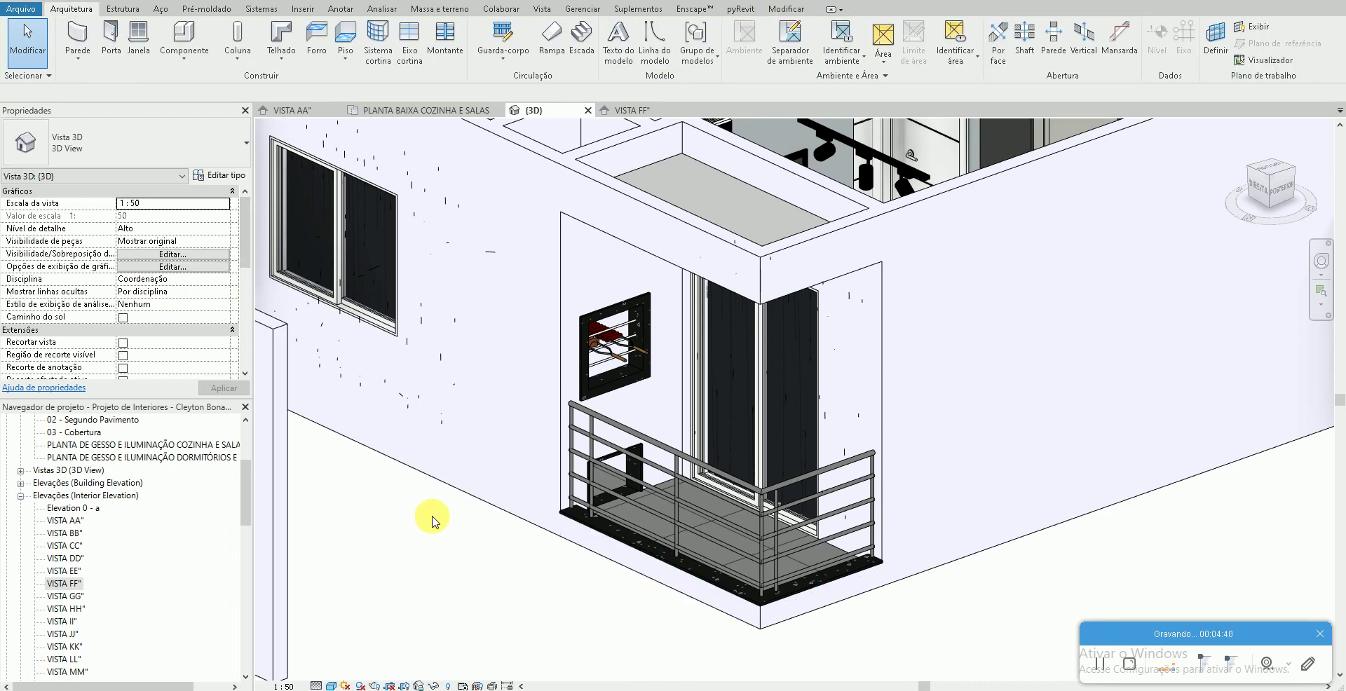
scroll(433, 523, down, 2)
middle_drag(435, 522, 538, 526)
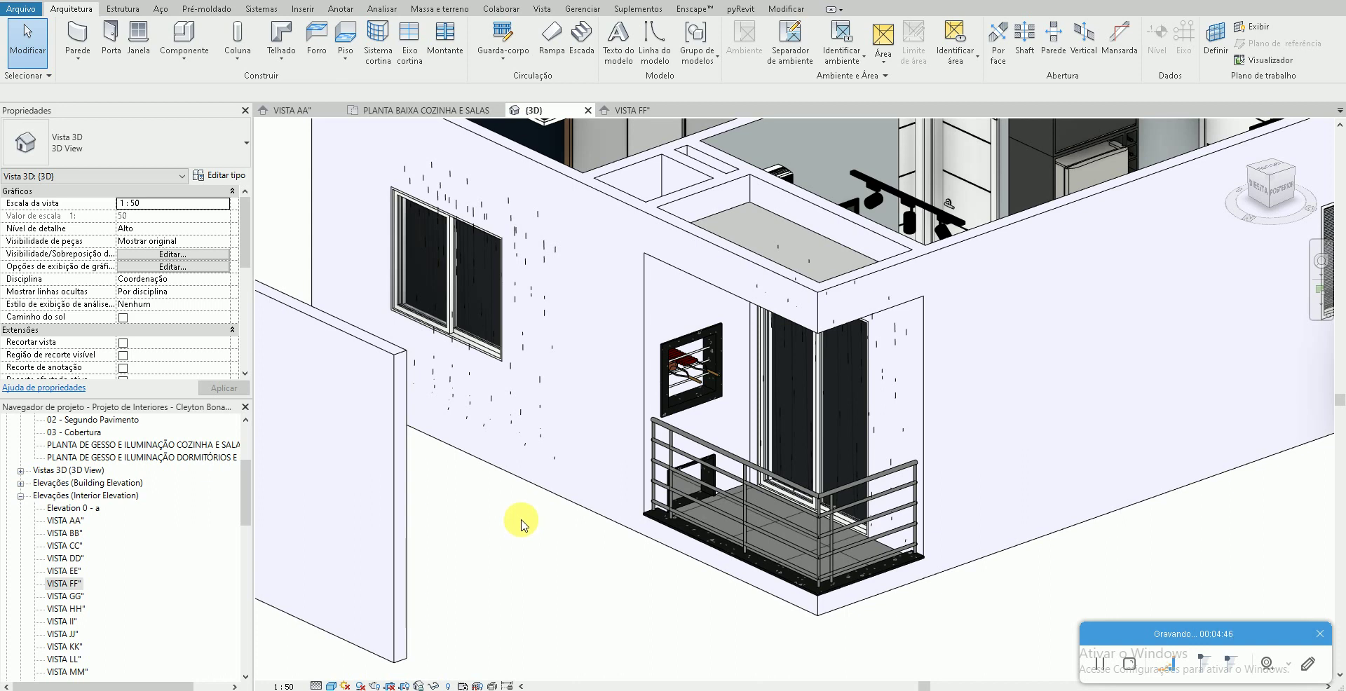
Review the standalone wall's base offset and unconnected height beside the apartment's balcony corner
scroll(515, 522, down, 3)
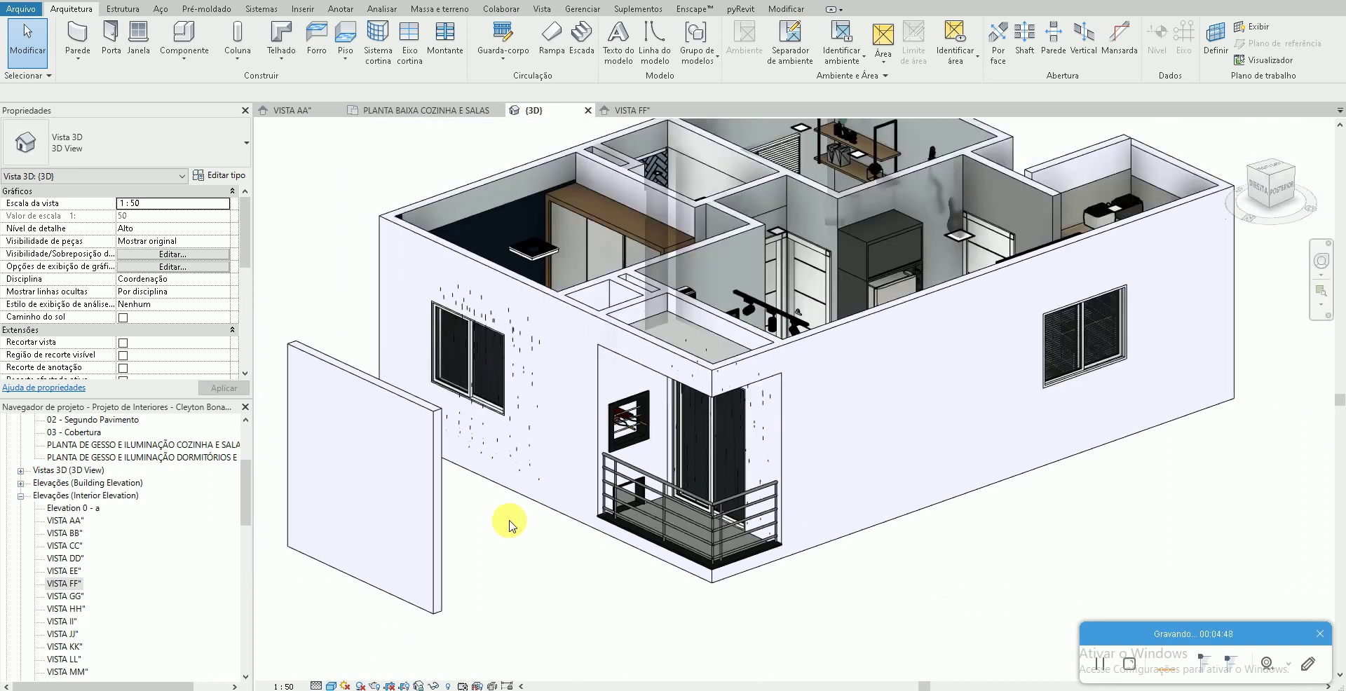
middle_drag(442, 541, 459, 547)
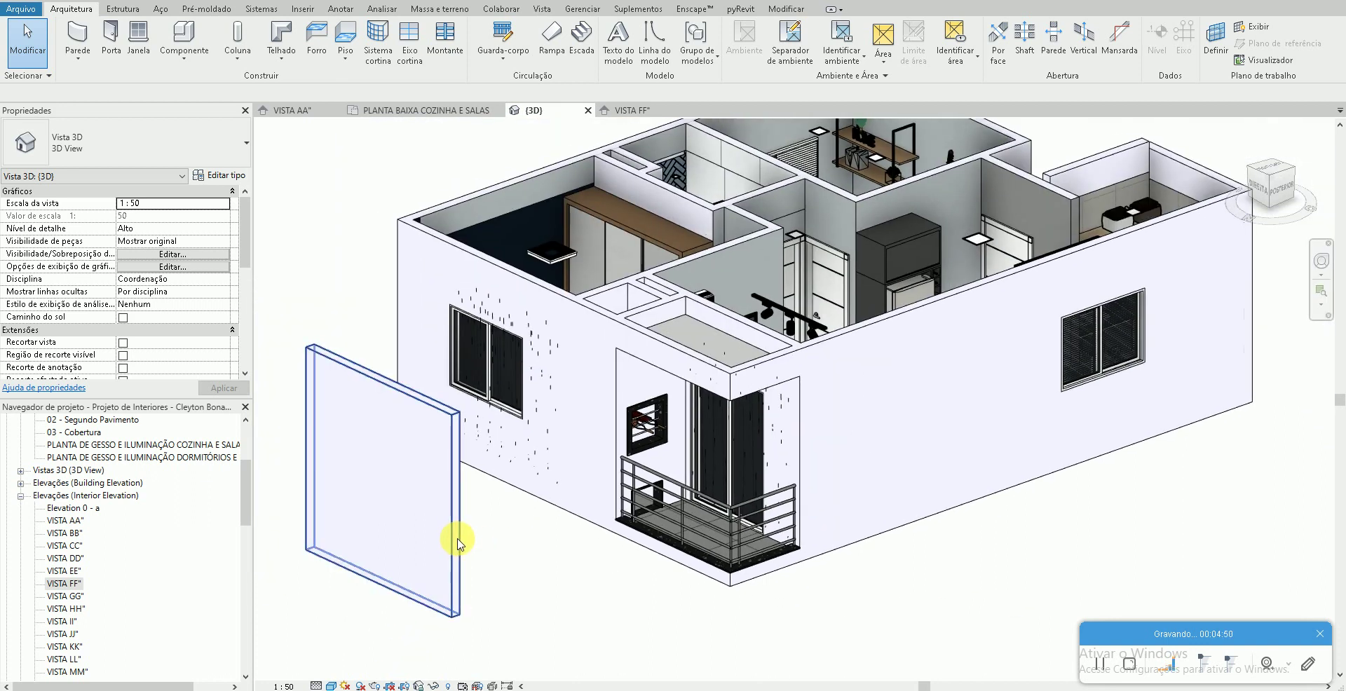
click(456, 536)
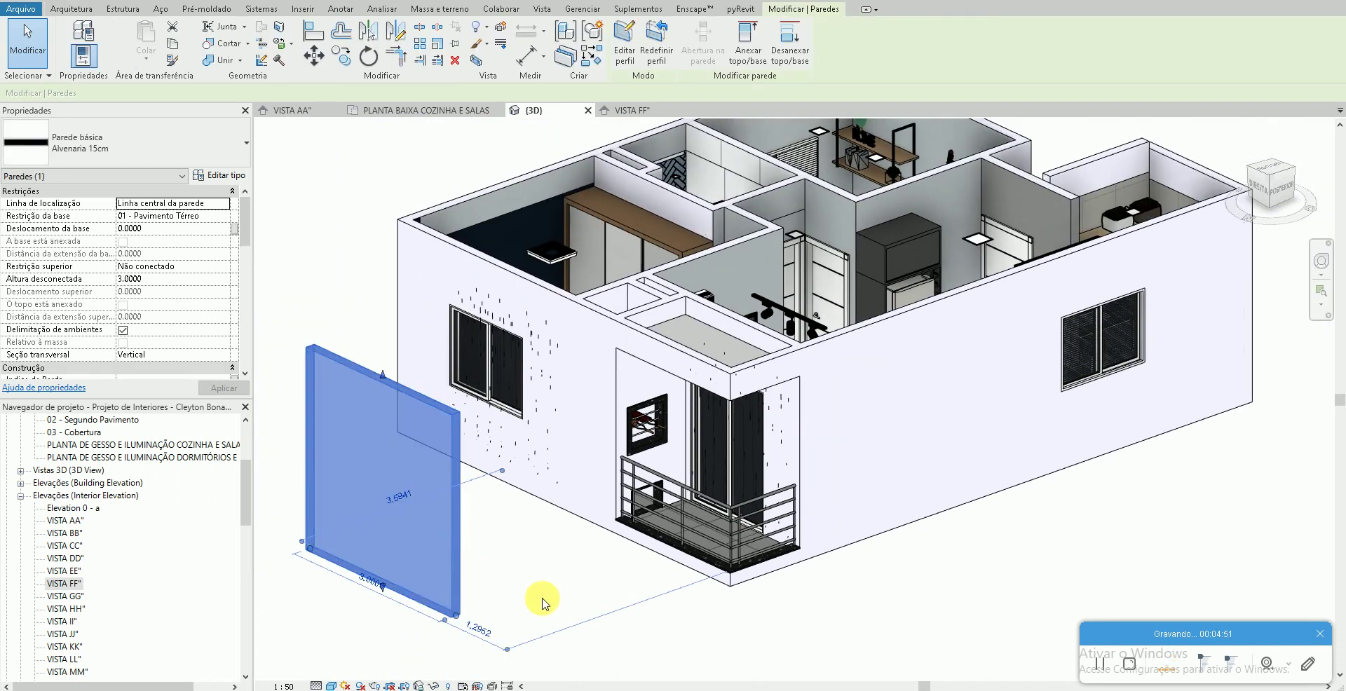
click(642, 569)
scroll(646, 587, up, 2)
middle_drag(646, 587, 694, 578)
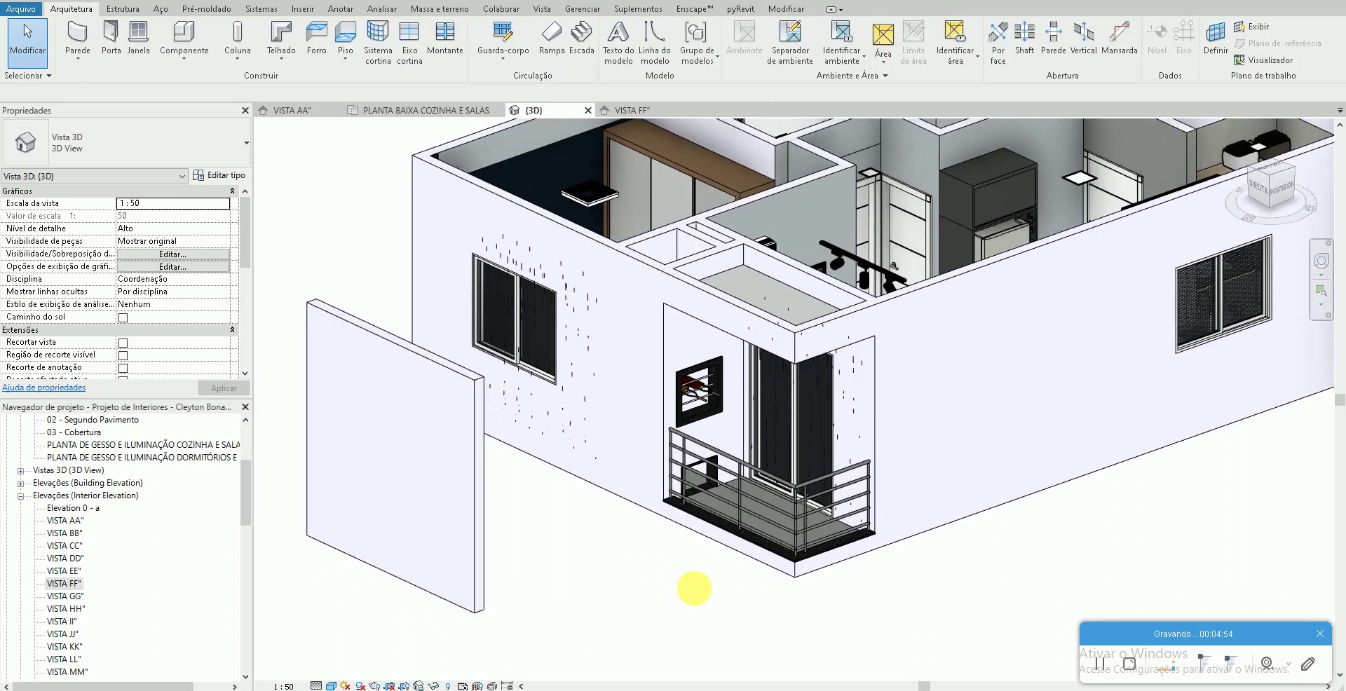
click(482, 583)
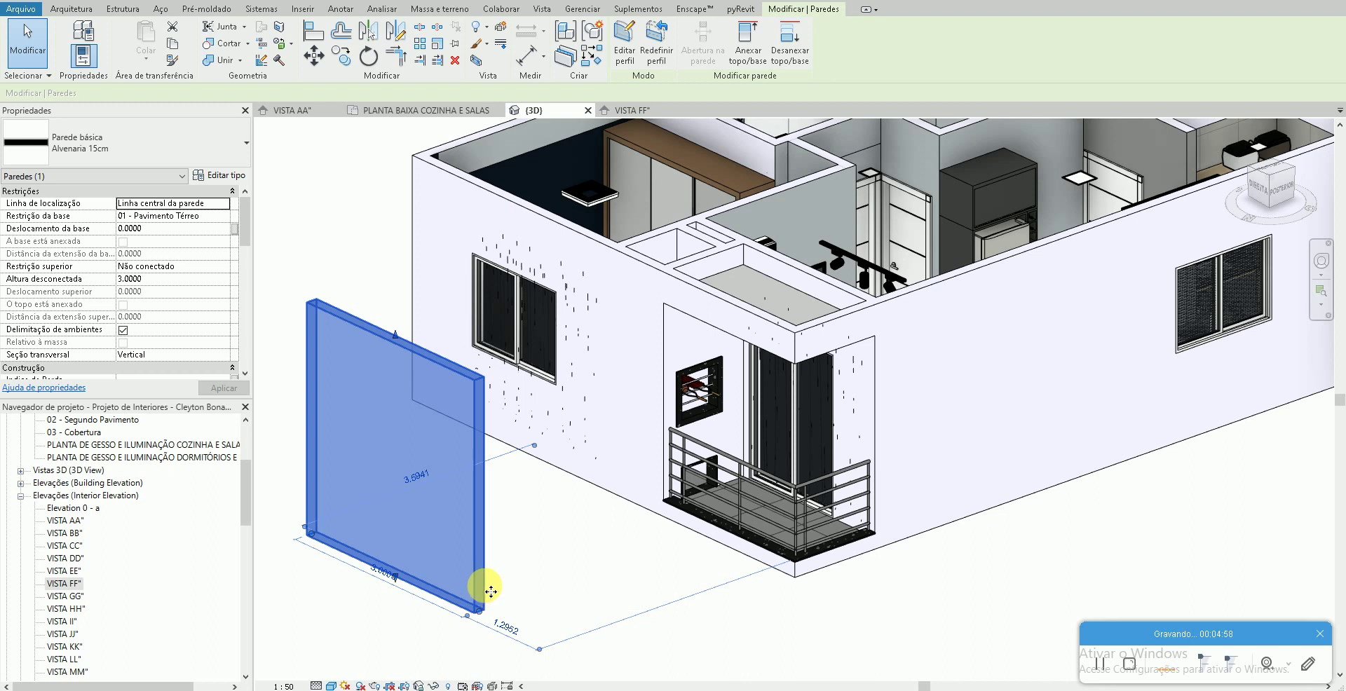
click(537, 583)
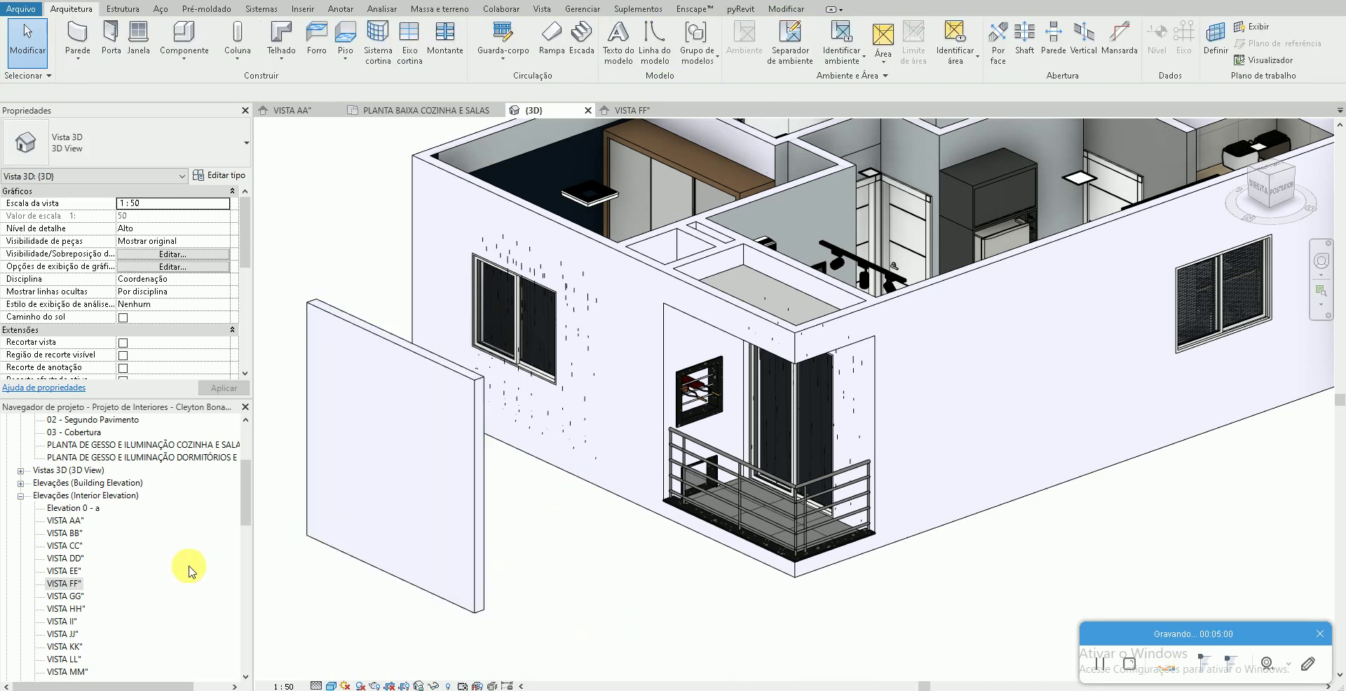
Open the interior elevation VISTA FF" and turn off its reveal hidden elements mode
double_click(69, 583)
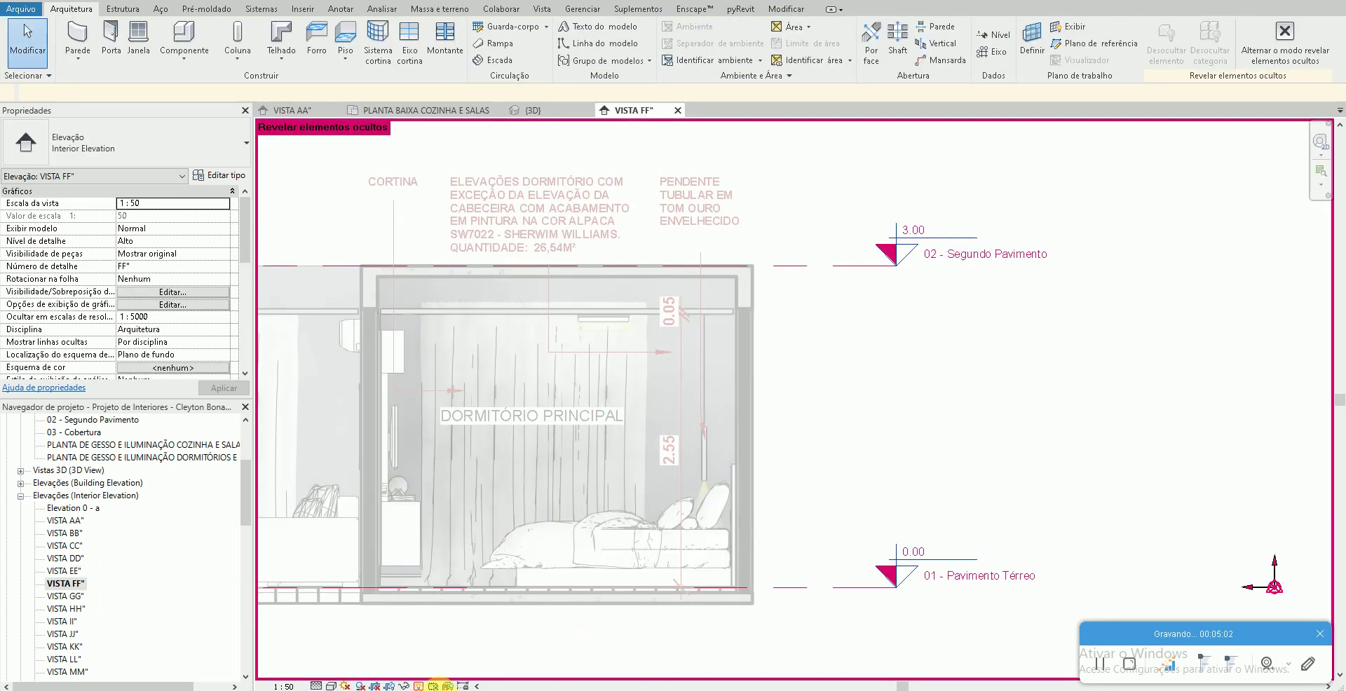
click(418, 686)
middle_drag(663, 648, 991, 600)
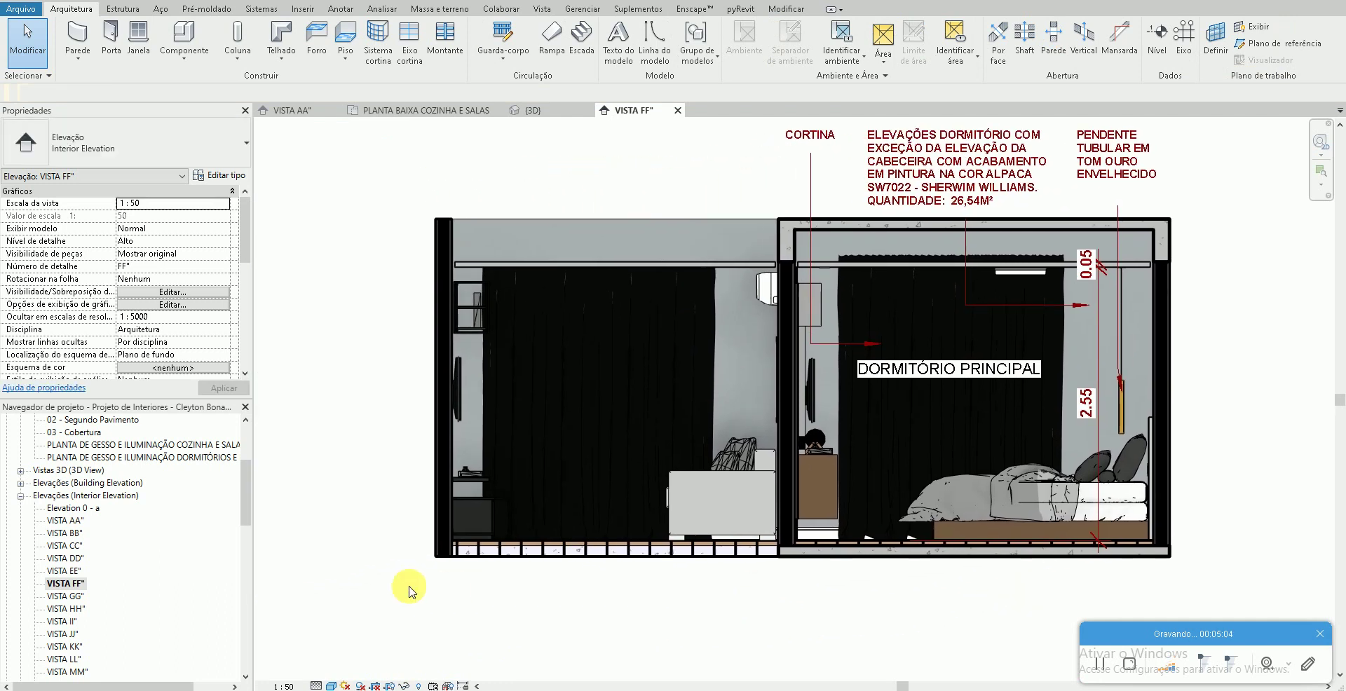
Examine the base offset of the exterior wall at the elevation's outer edge relative to the floor slab
scroll(475, 535, up, 3)
click(468, 540)
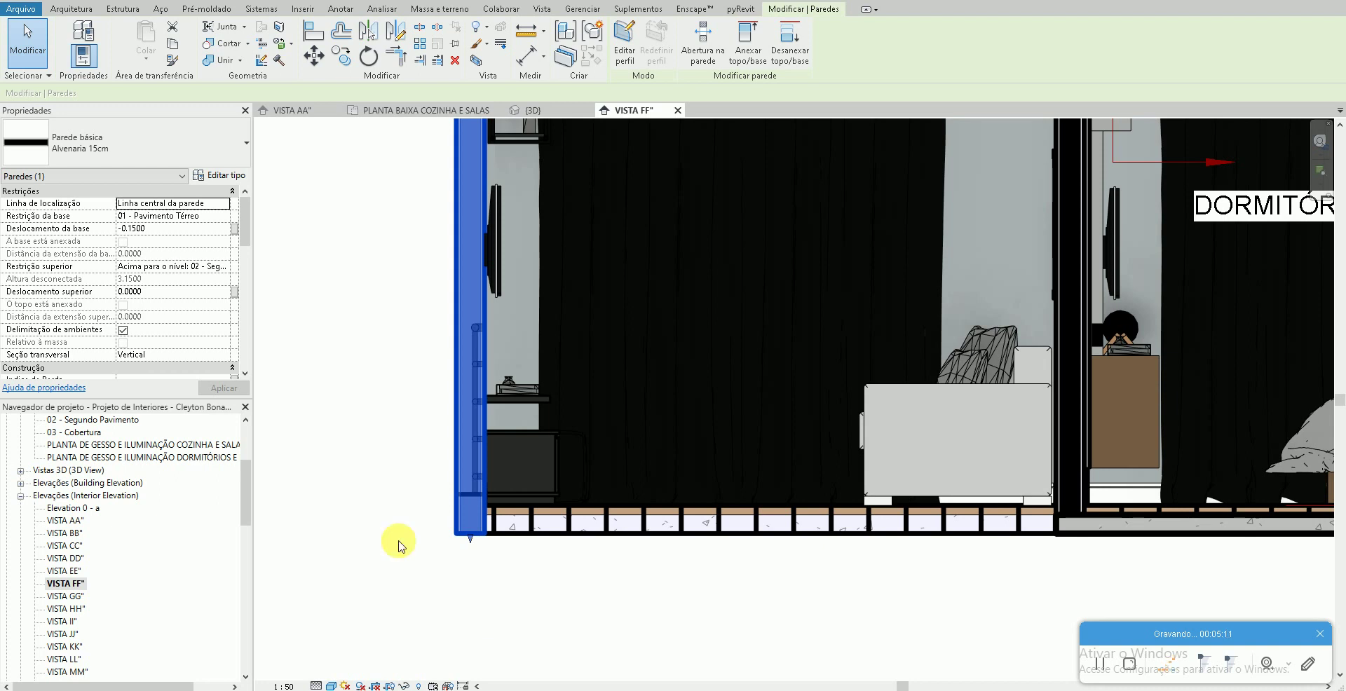
click(188, 229)
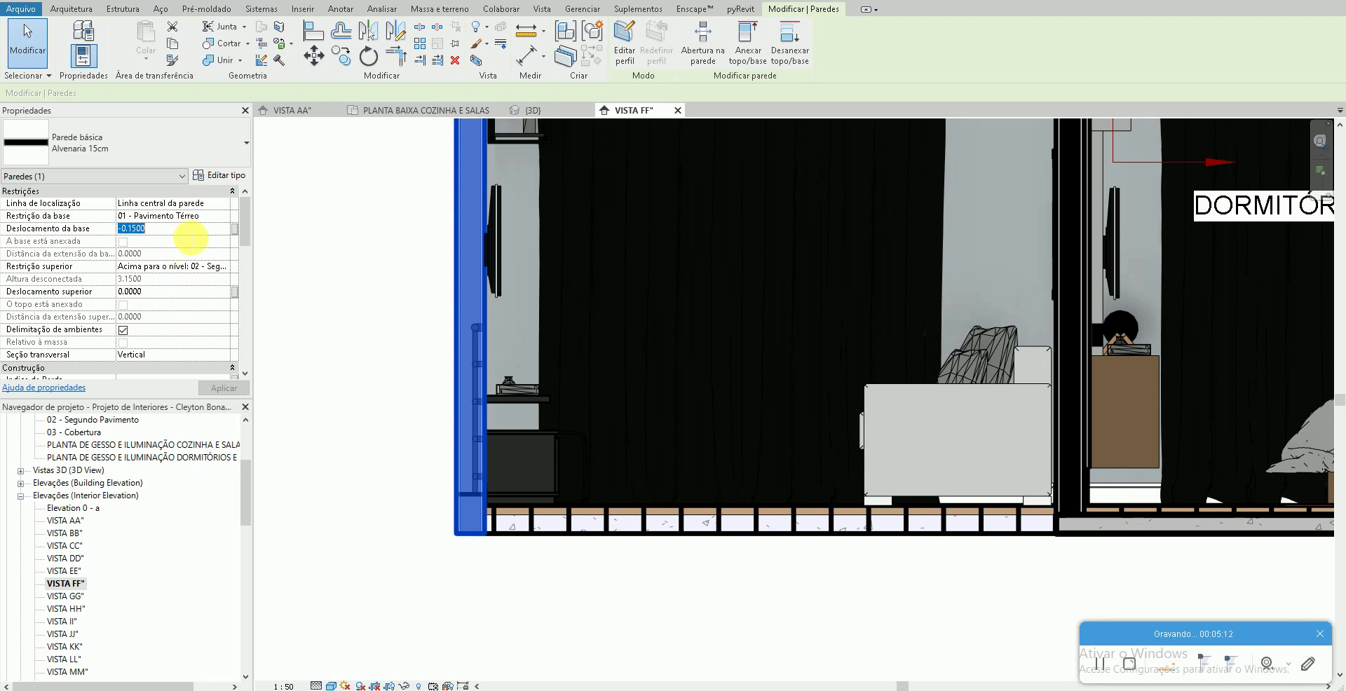
click(381, 385)
Return to the 3D view and set the standalone wall's base offset to -0.15
key(ctrl+Tab)
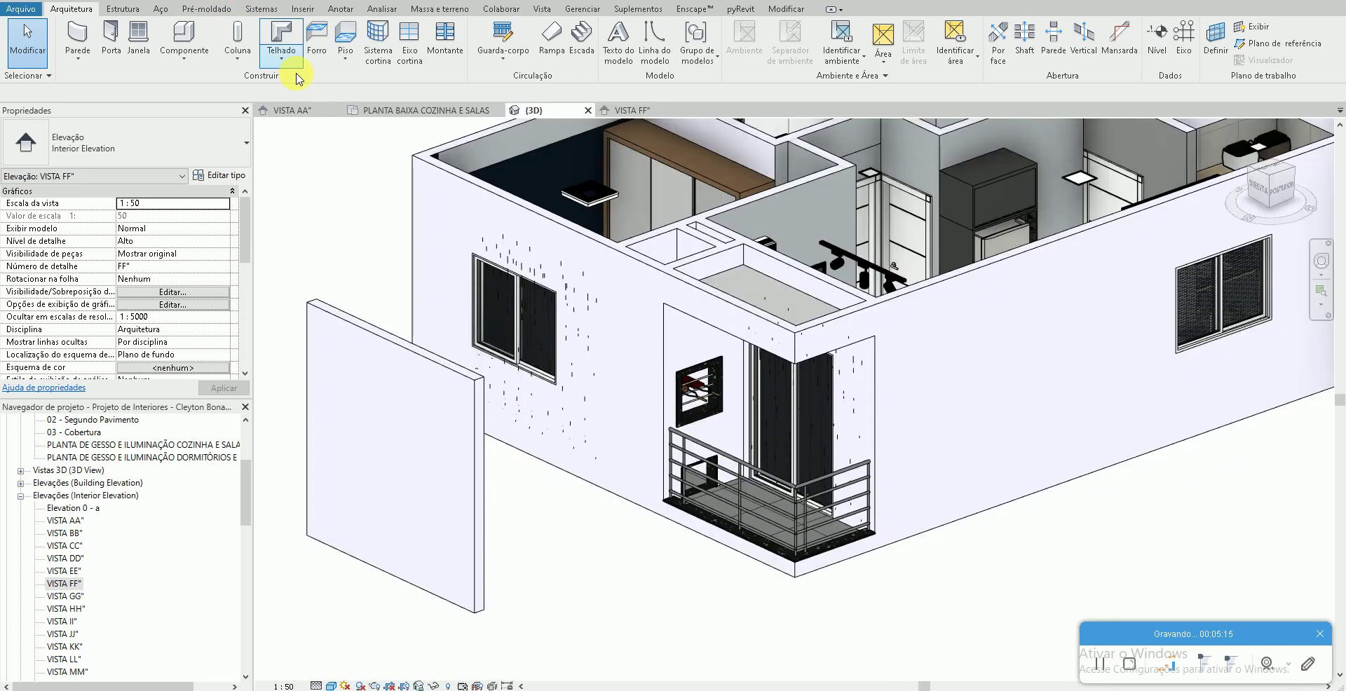
click(481, 539)
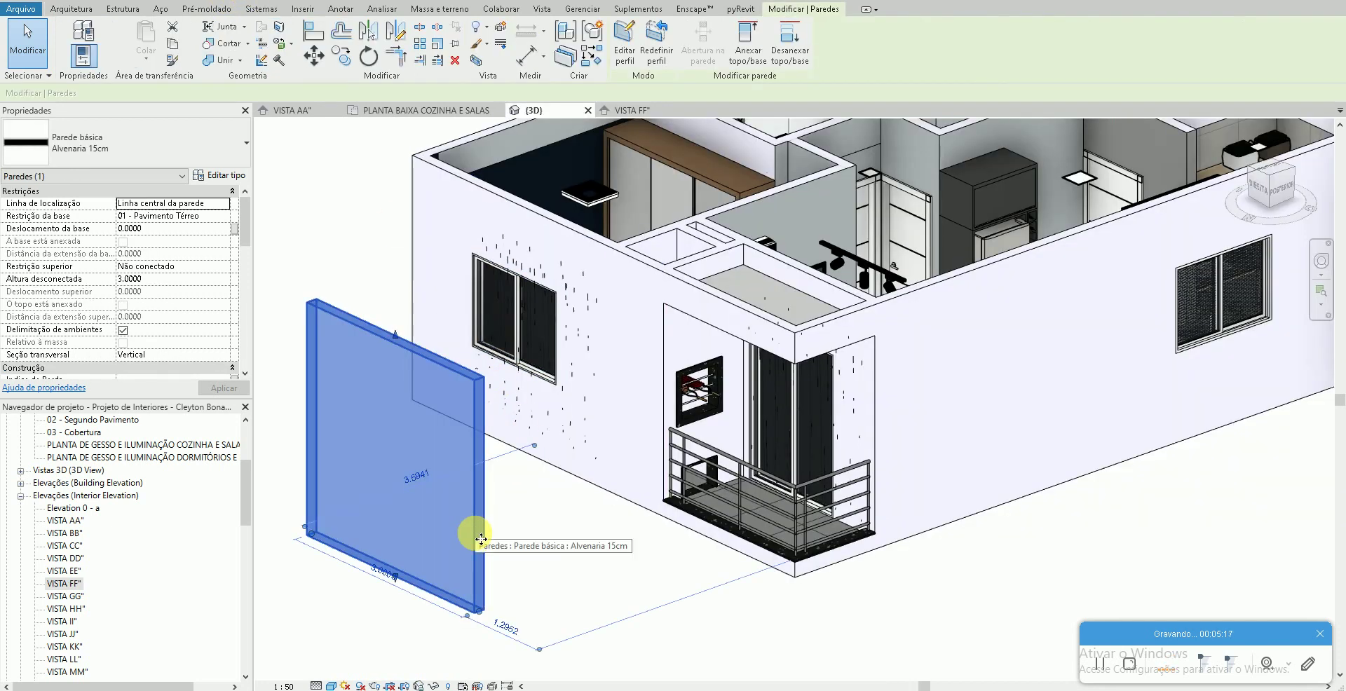
click(181, 229)
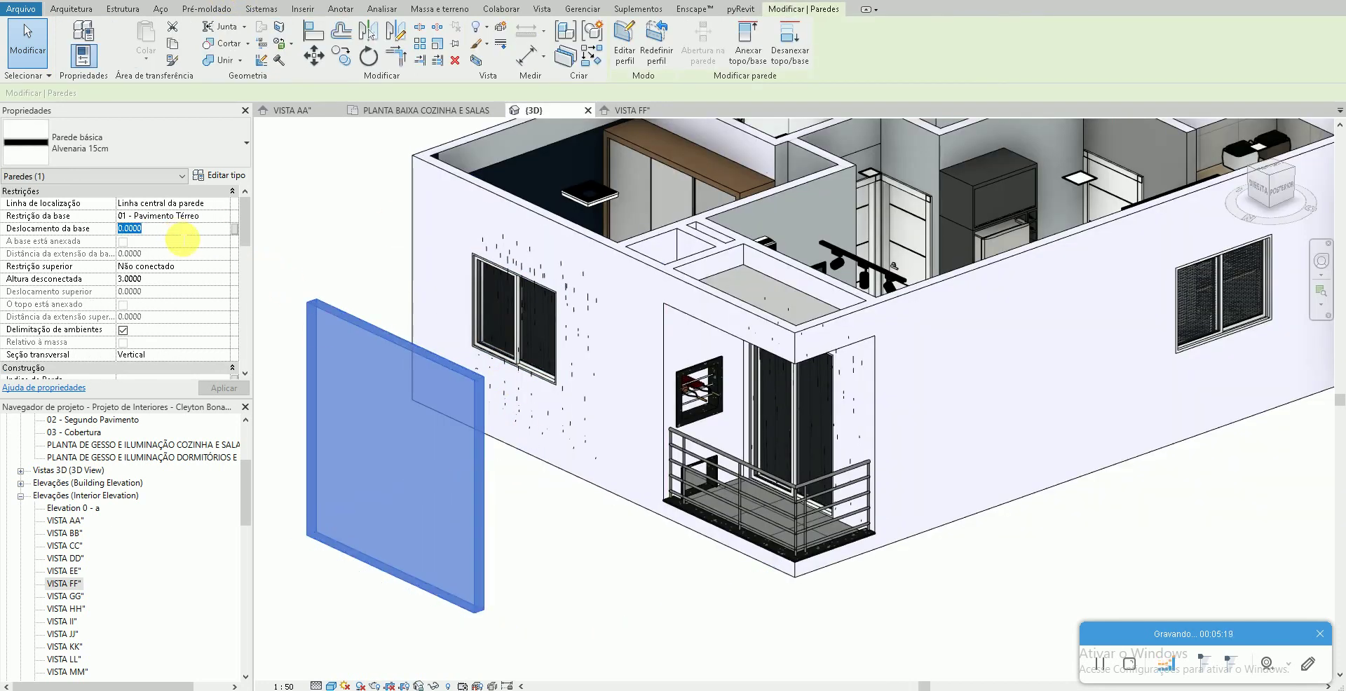
text(-0.1500)
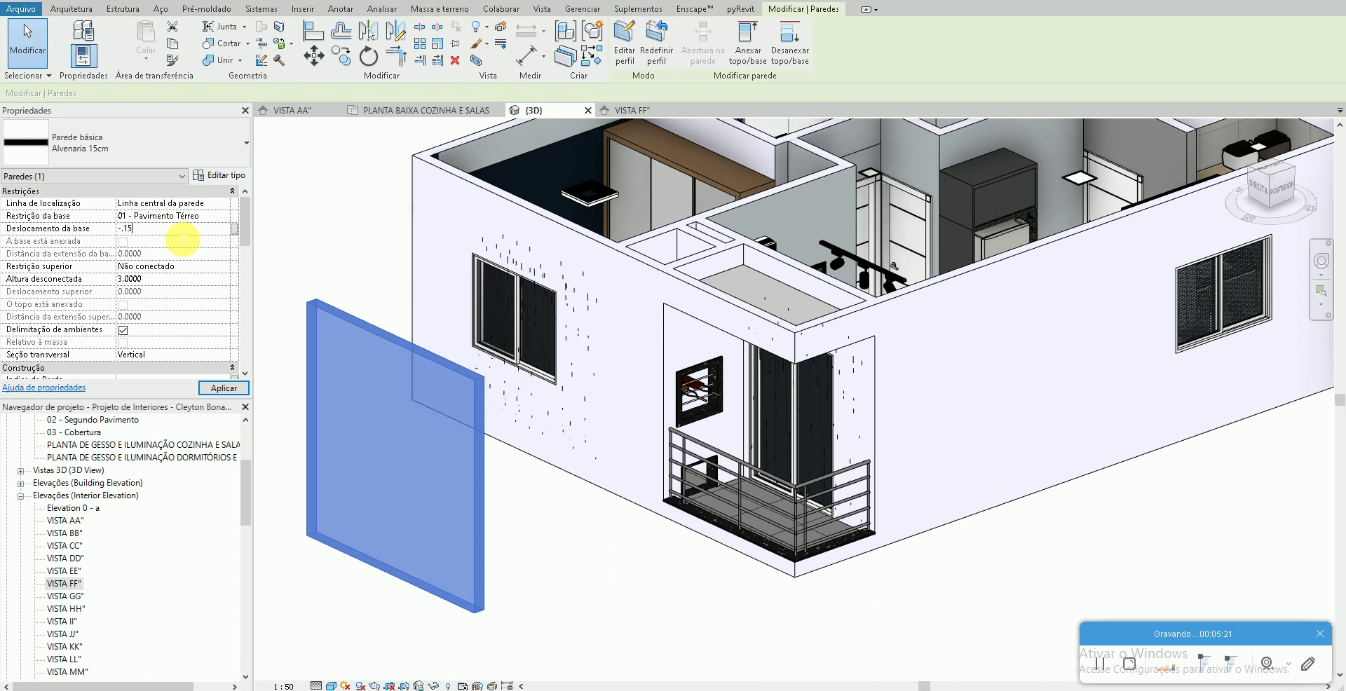
click(582, 575)
Set the standalone wall's top constraint to Acima para o nível: 02 - Segundo Pavimento
click(347, 337)
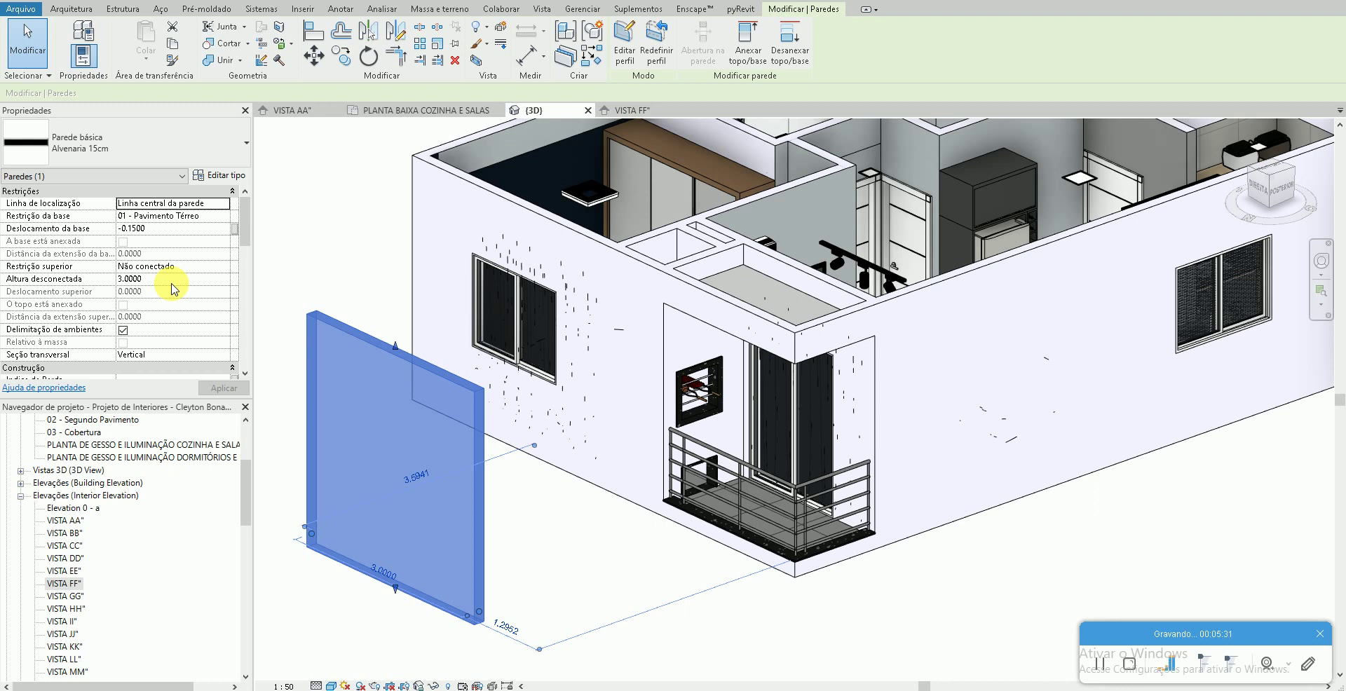
click(225, 266)
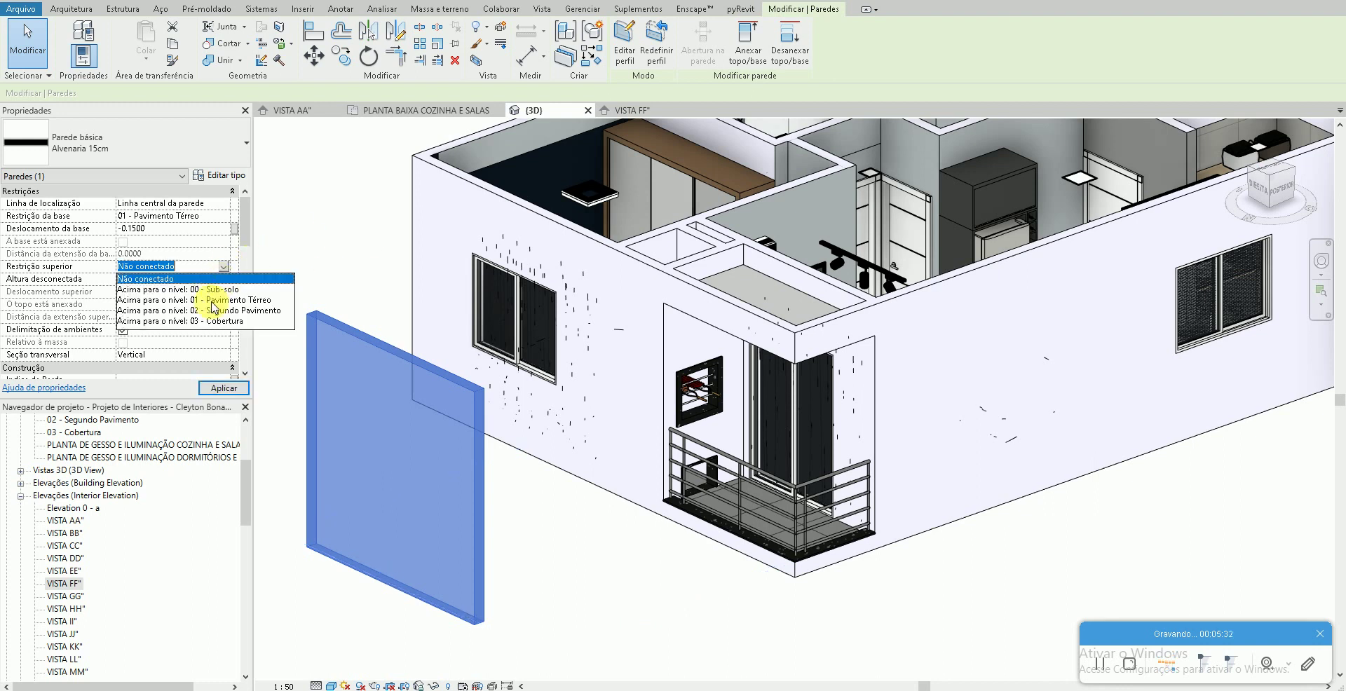
click(214, 320)
click(291, 303)
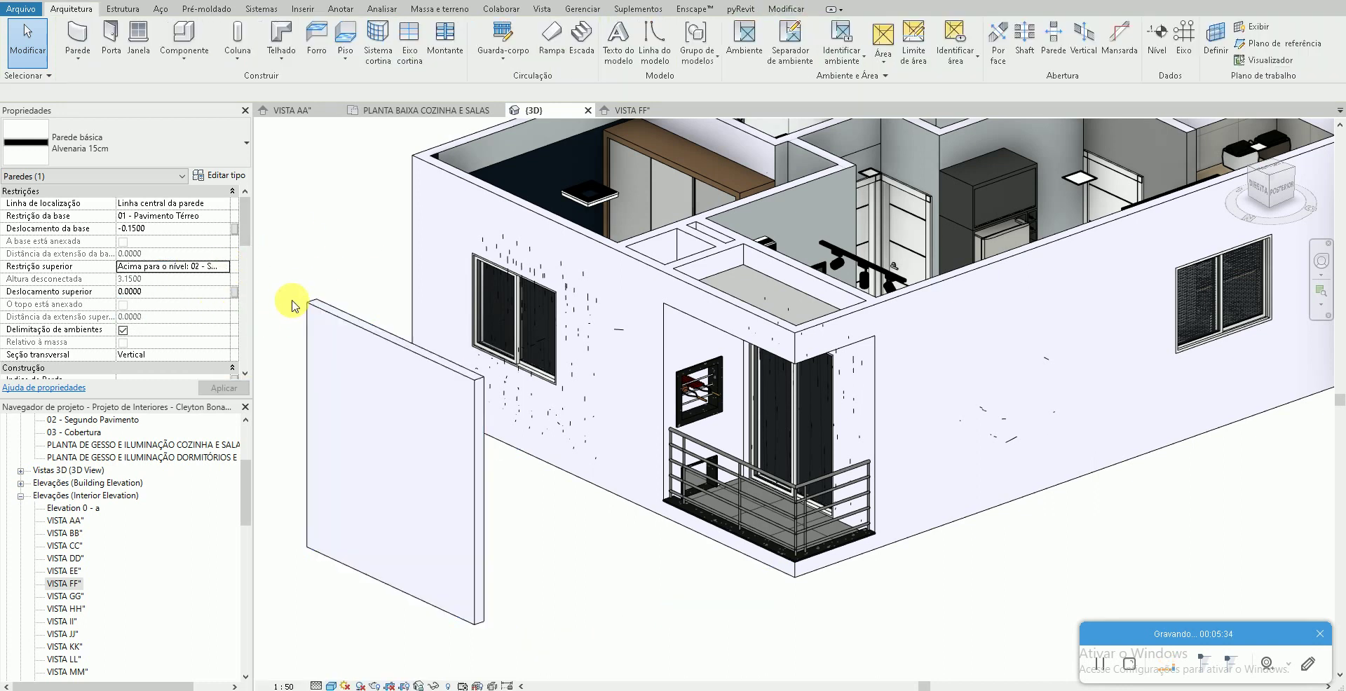
Review the standalone wall's base offset, top constraint and height in its properties
click(307, 329)
click(151, 227)
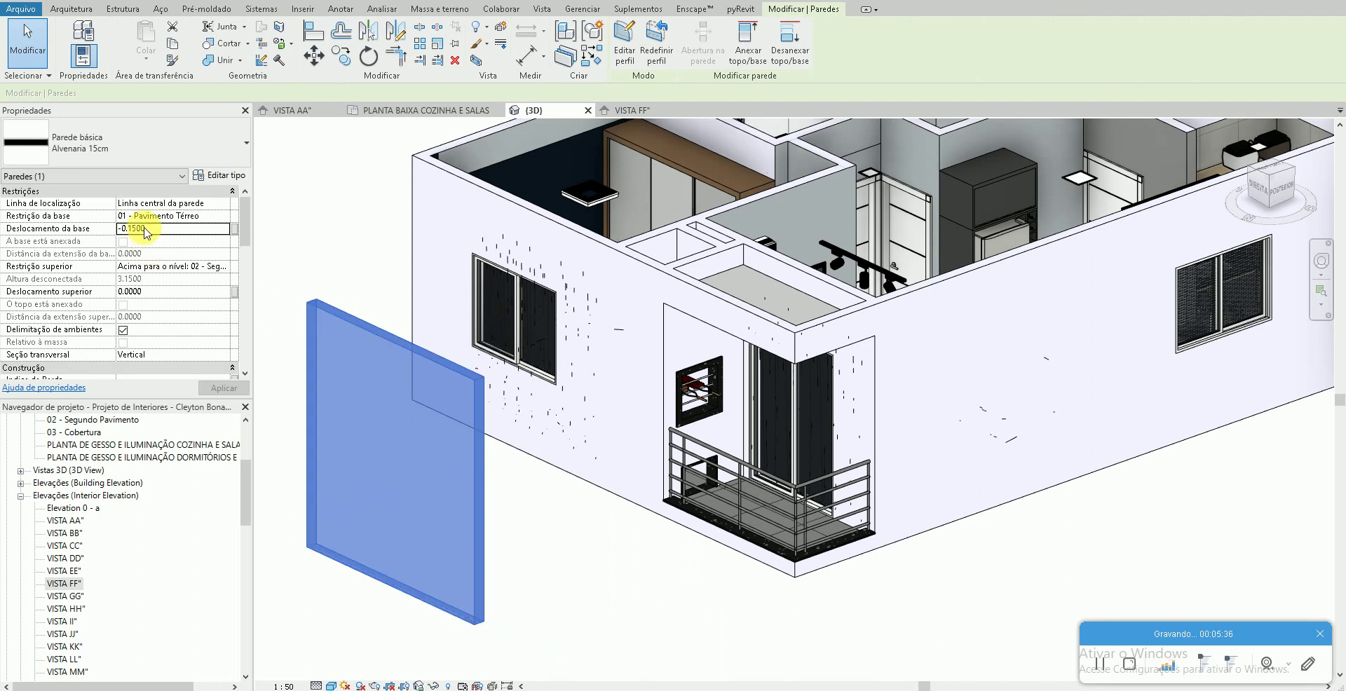
click(279, 348)
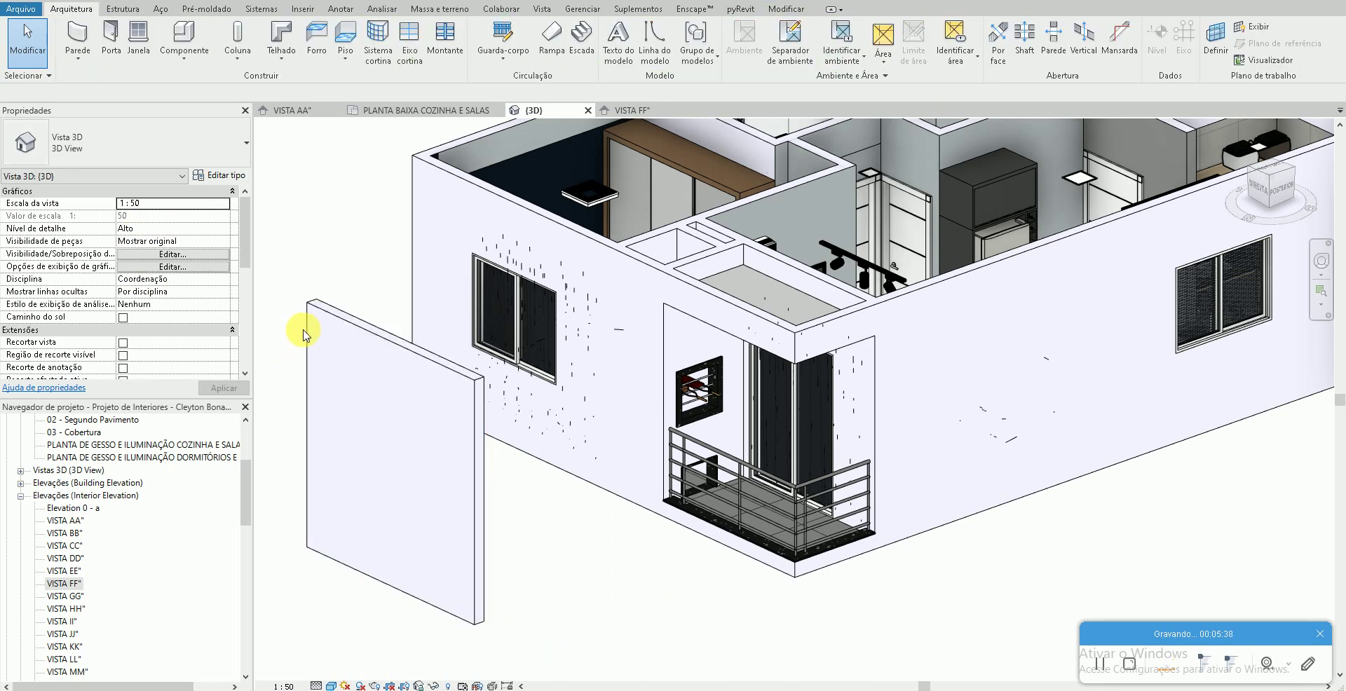
click(308, 335)
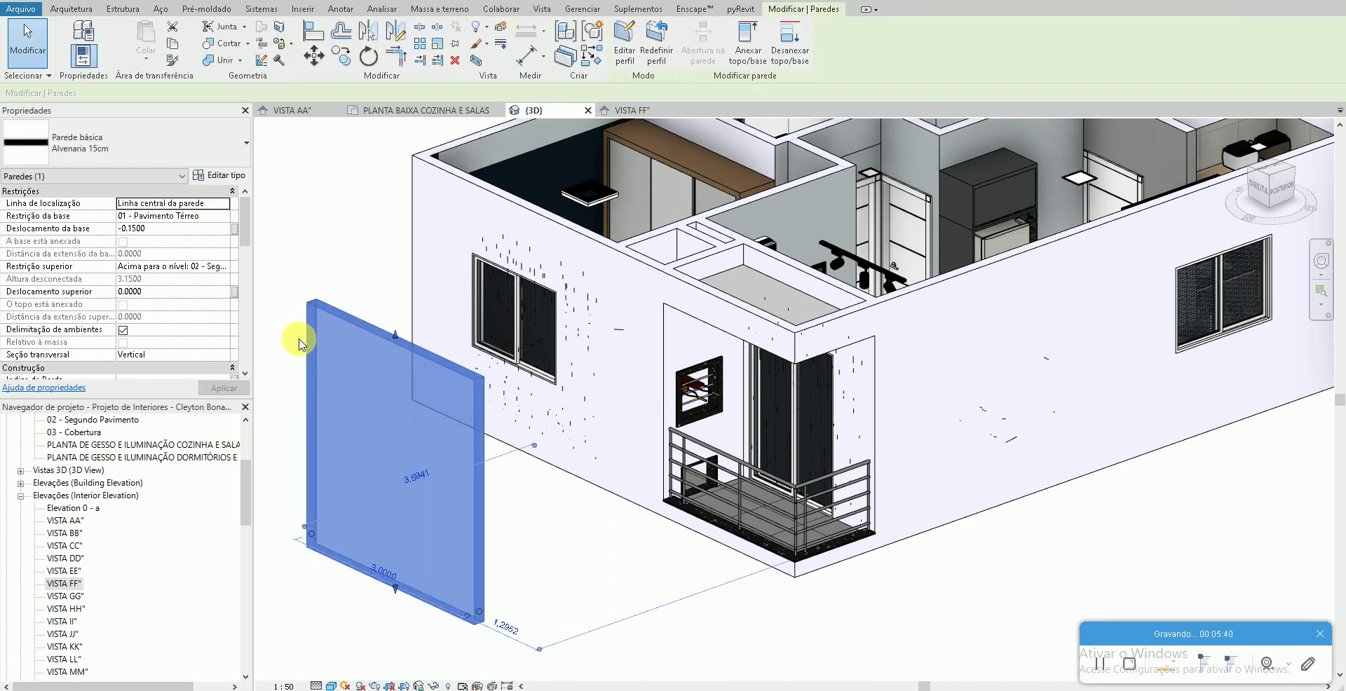
click(293, 331)
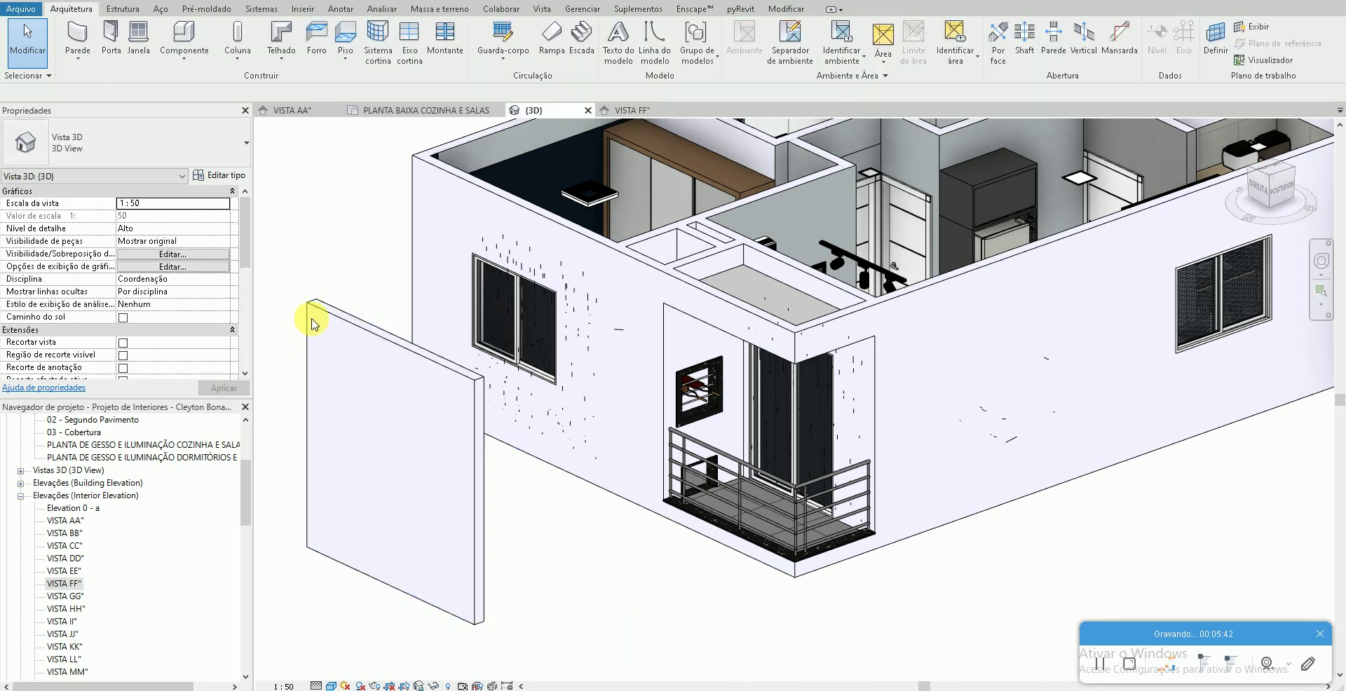
click(312, 313)
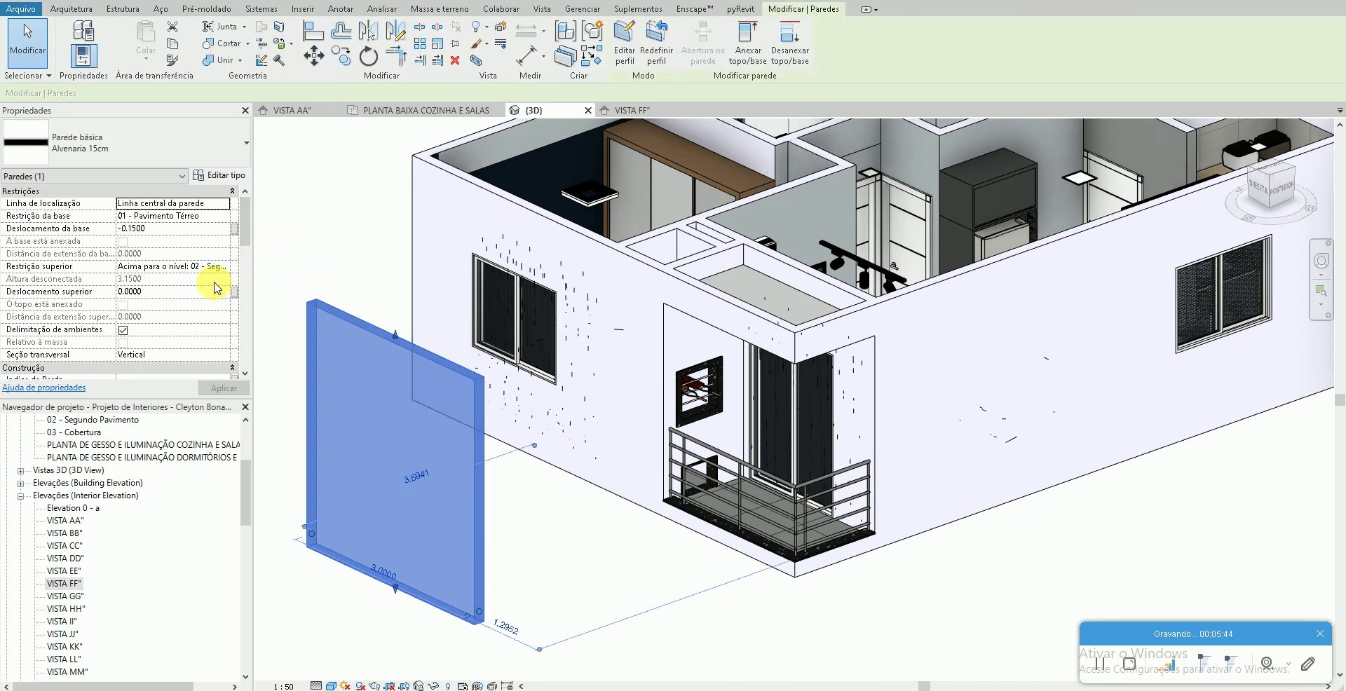
click(298, 268)
Try a top offset of -0.3 on the standalone wall and set it back to 0
click(313, 312)
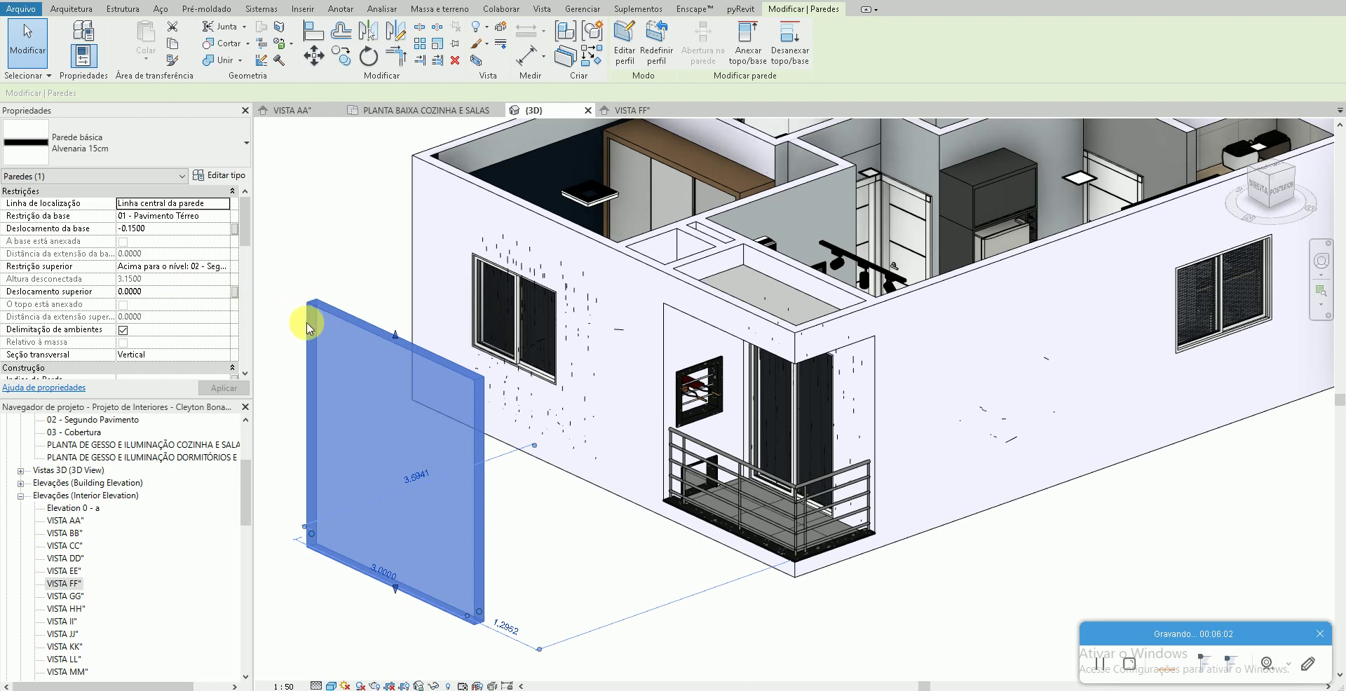
click(175, 293)
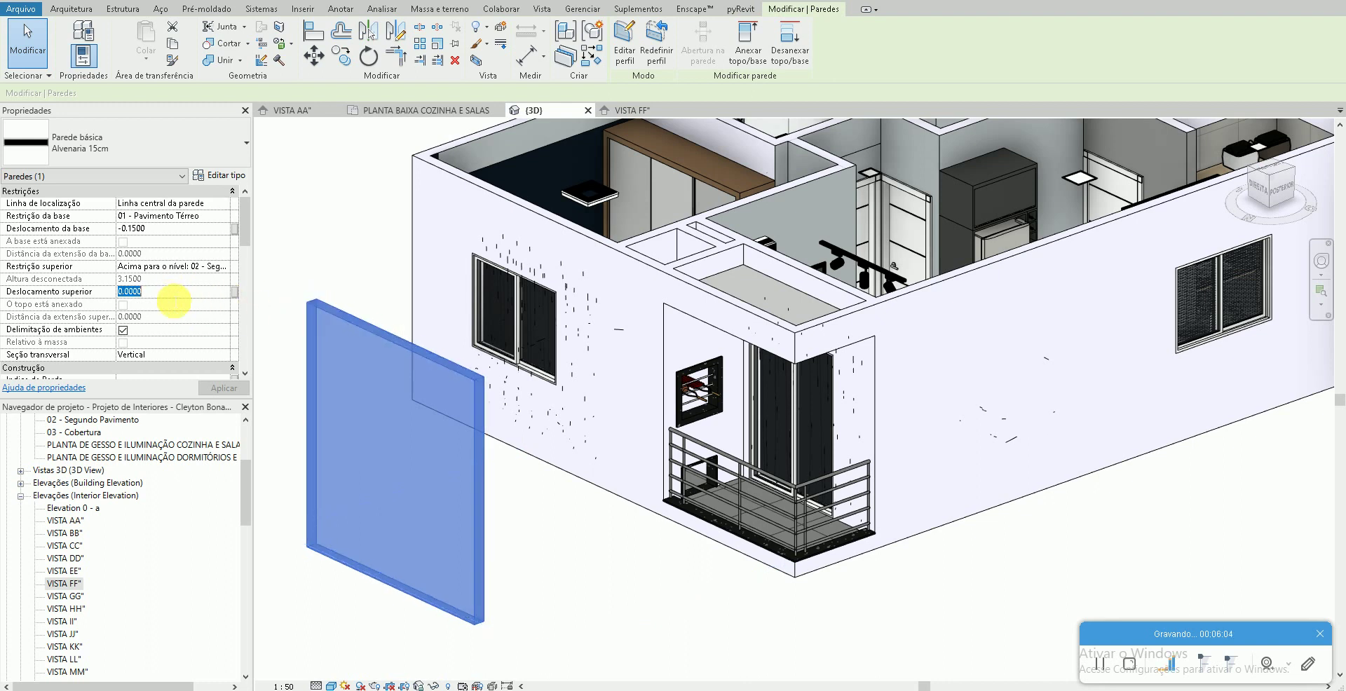
text(-0.3)
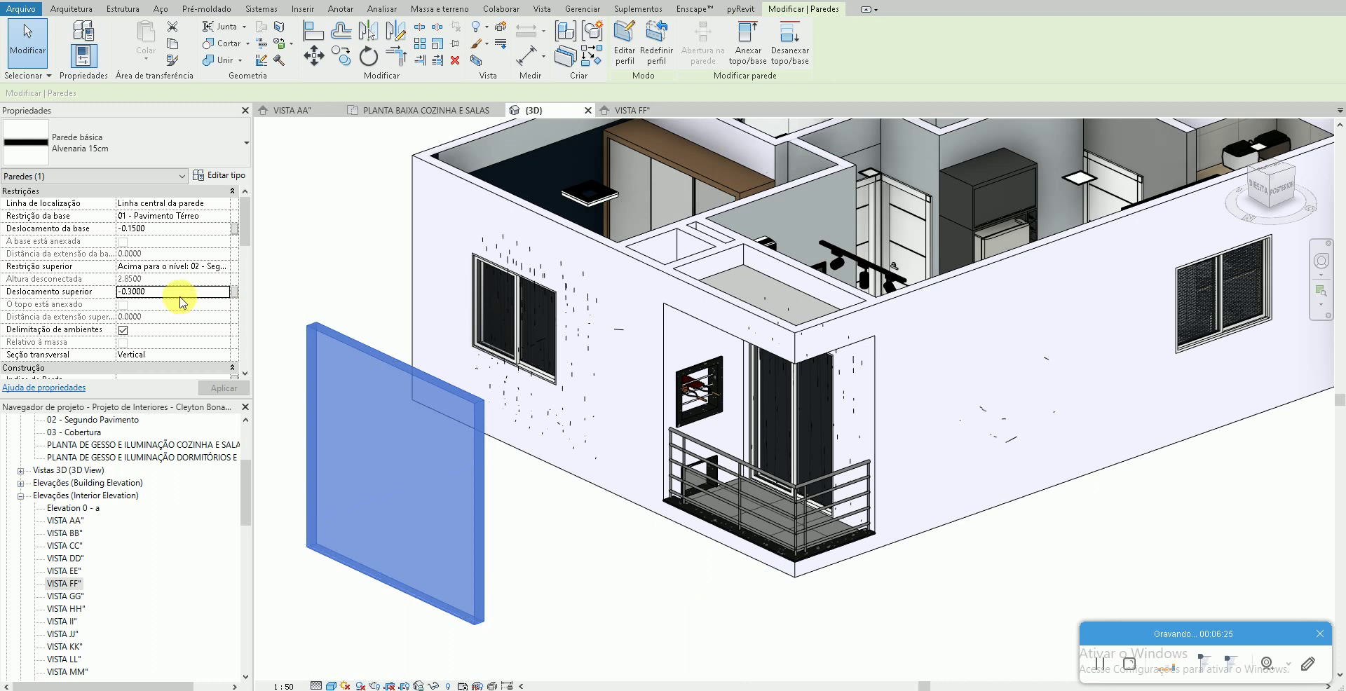
text(0)
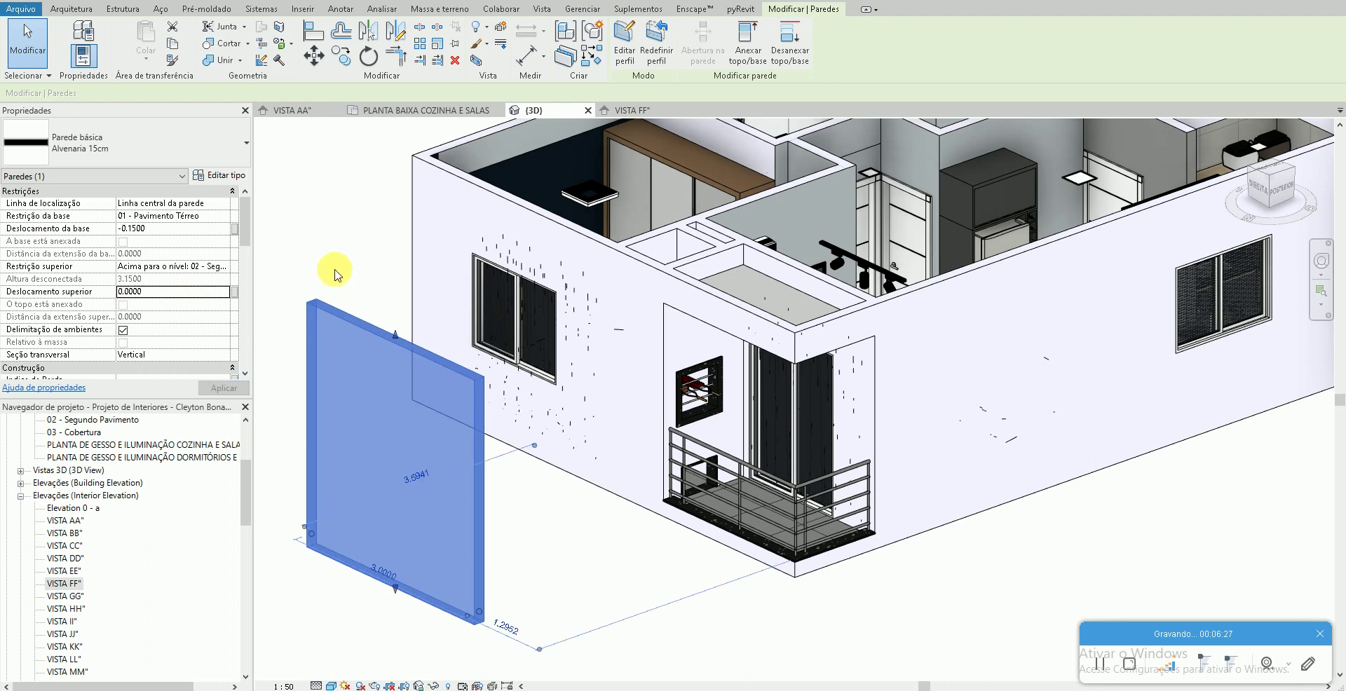
click(330, 272)
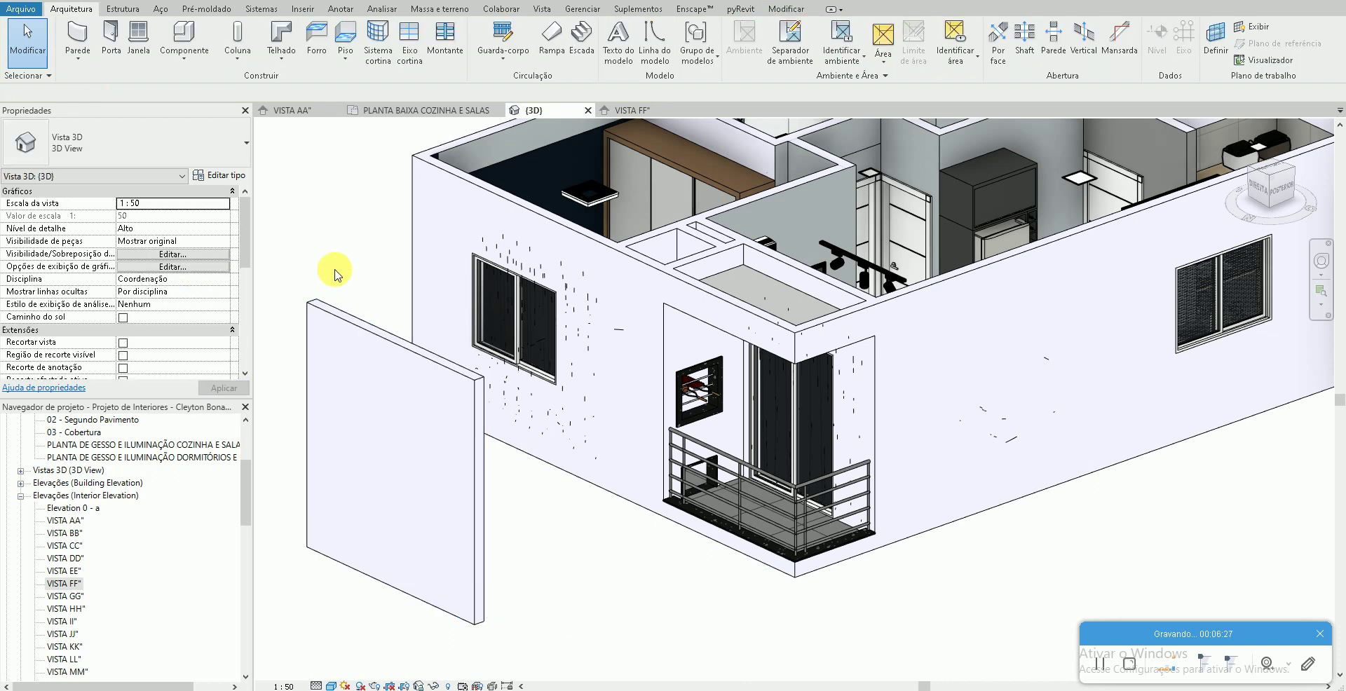
Set the standalone wall's top constraint to Não conectado and its unconnected height to 0.5
click(405, 382)
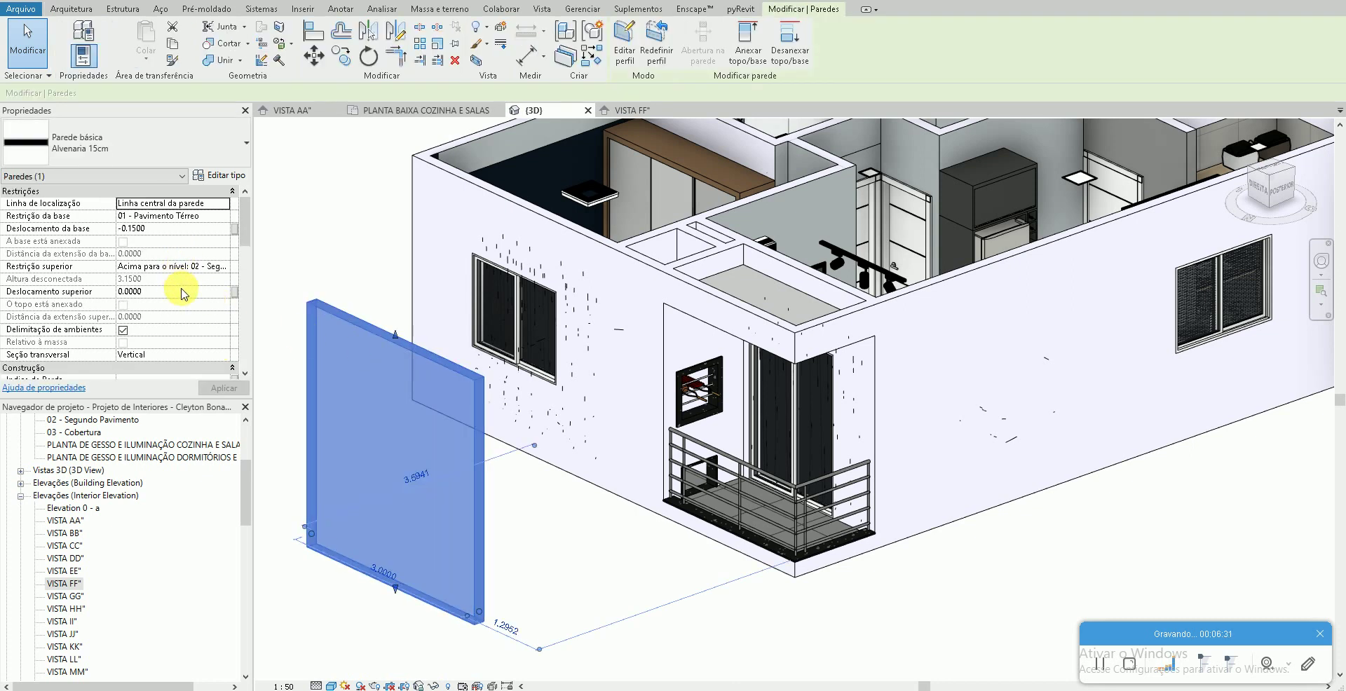
click(221, 269)
click(181, 278)
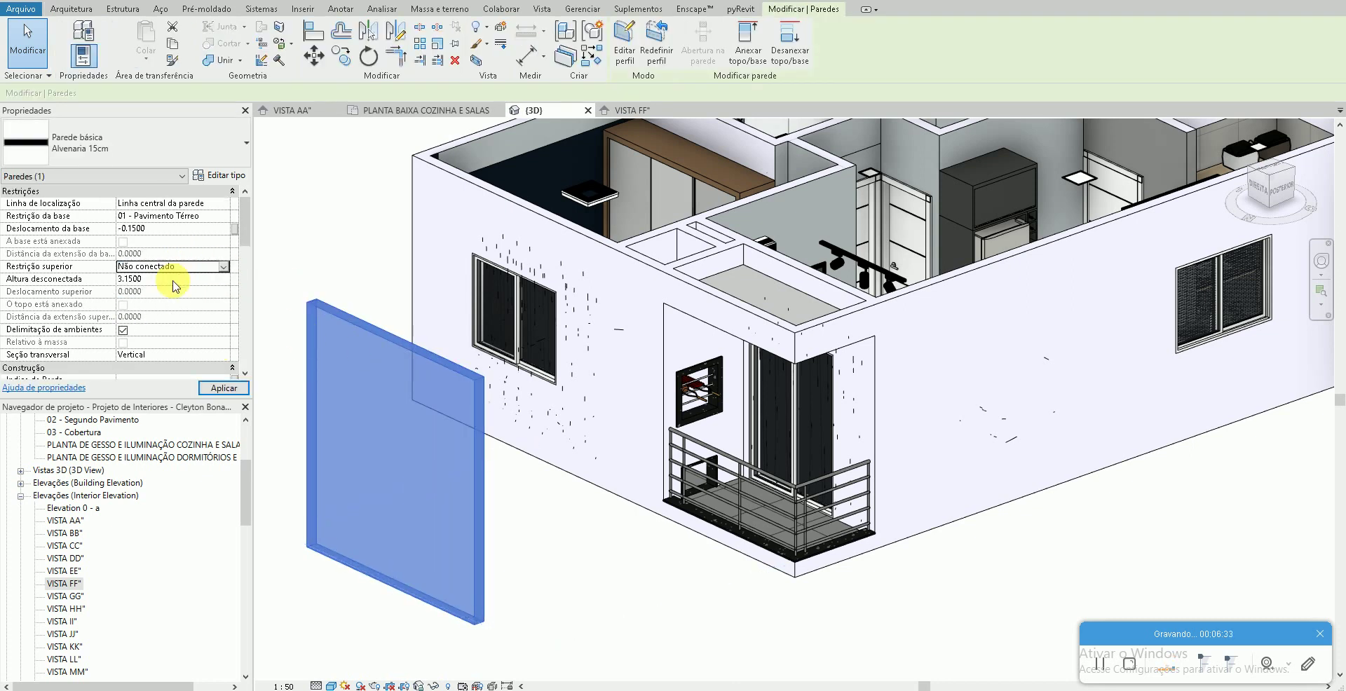
double_click(175, 282)
text(.5)
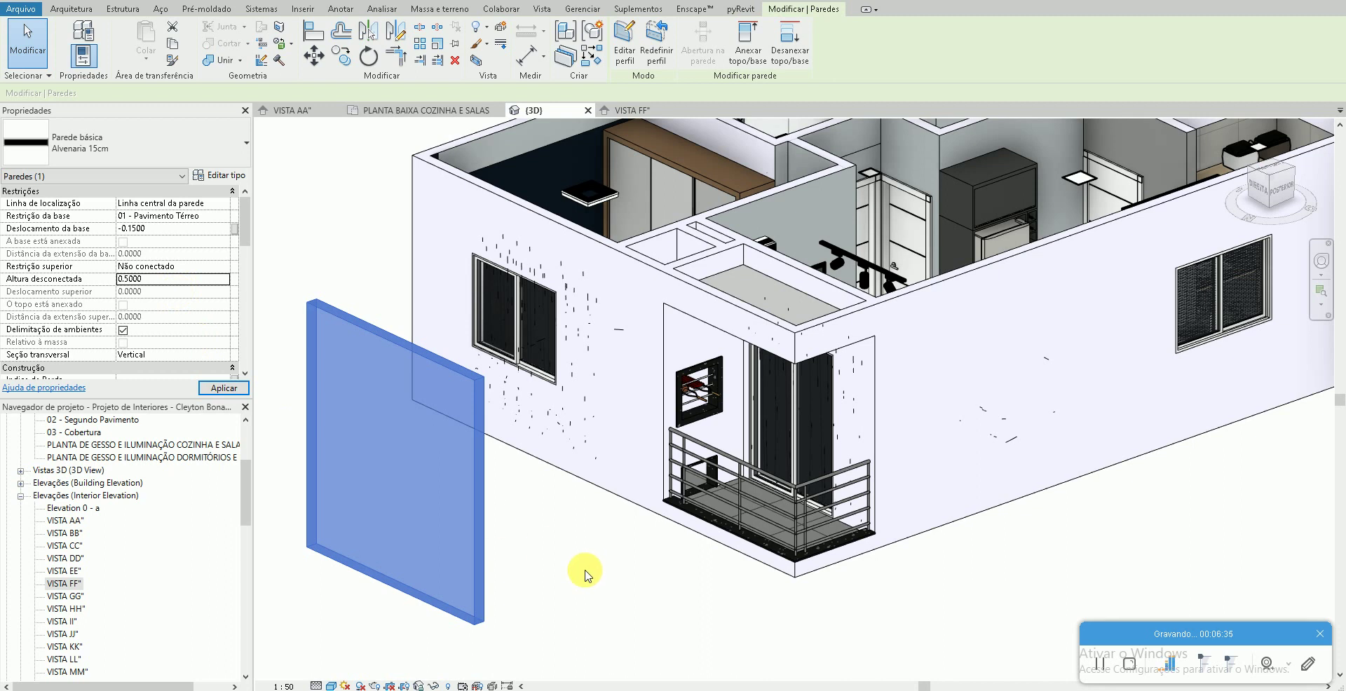
click(584, 571)
middle_drag(503, 615, 584, 518)
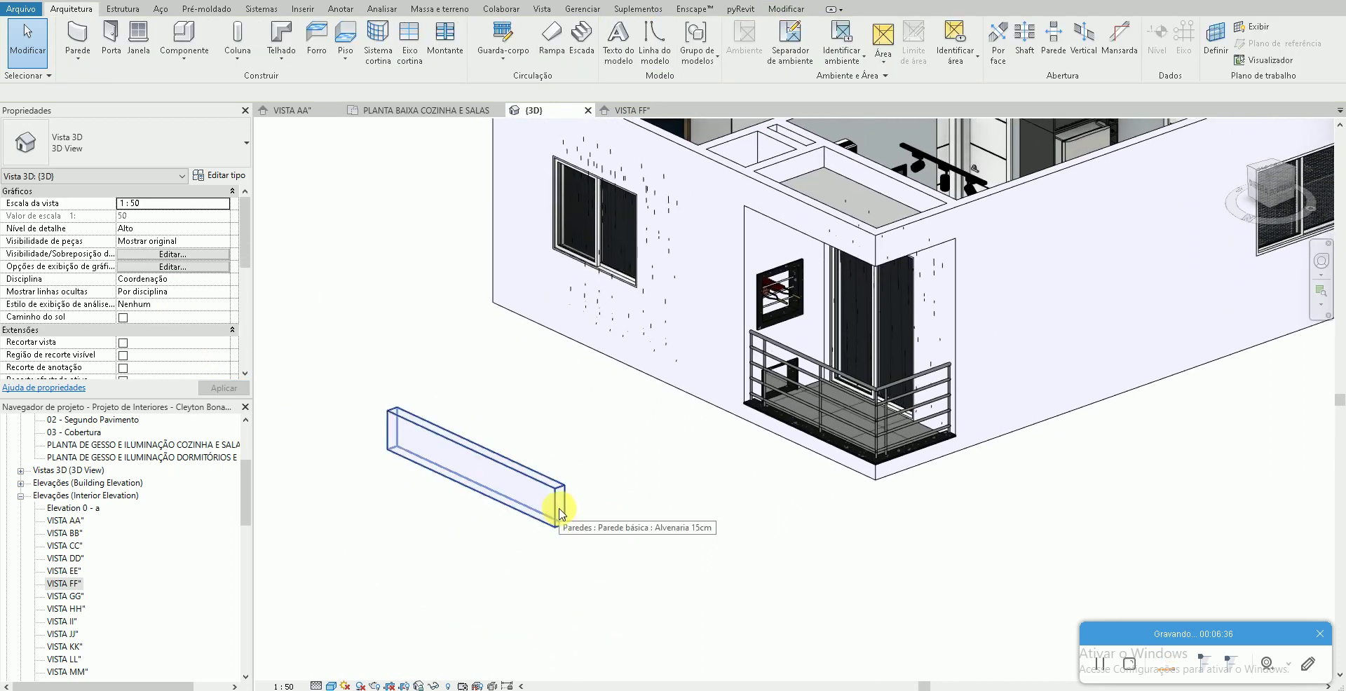
middle_drag(826, 495, 790, 506)
Delete the standalone test wall and the balcony railing
click(517, 510)
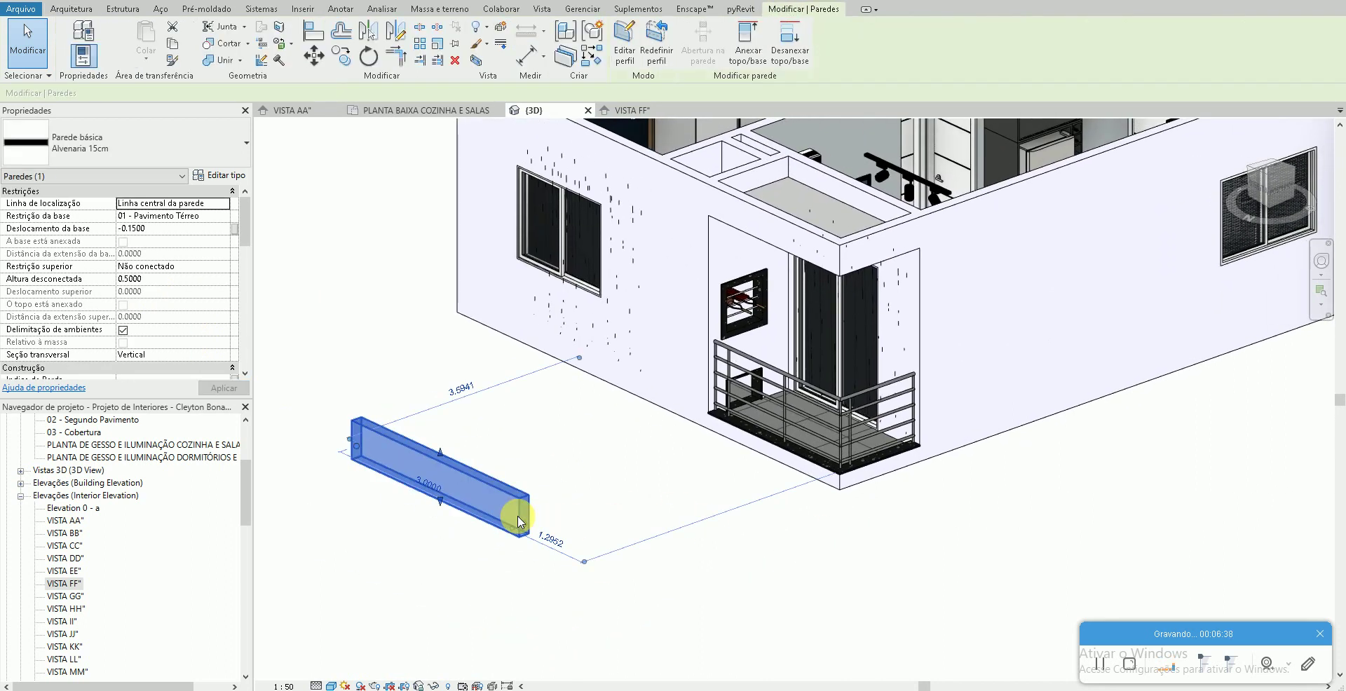
drag(516, 511, 838, 363)
click(839, 397)
click(785, 387)
key(Delete)
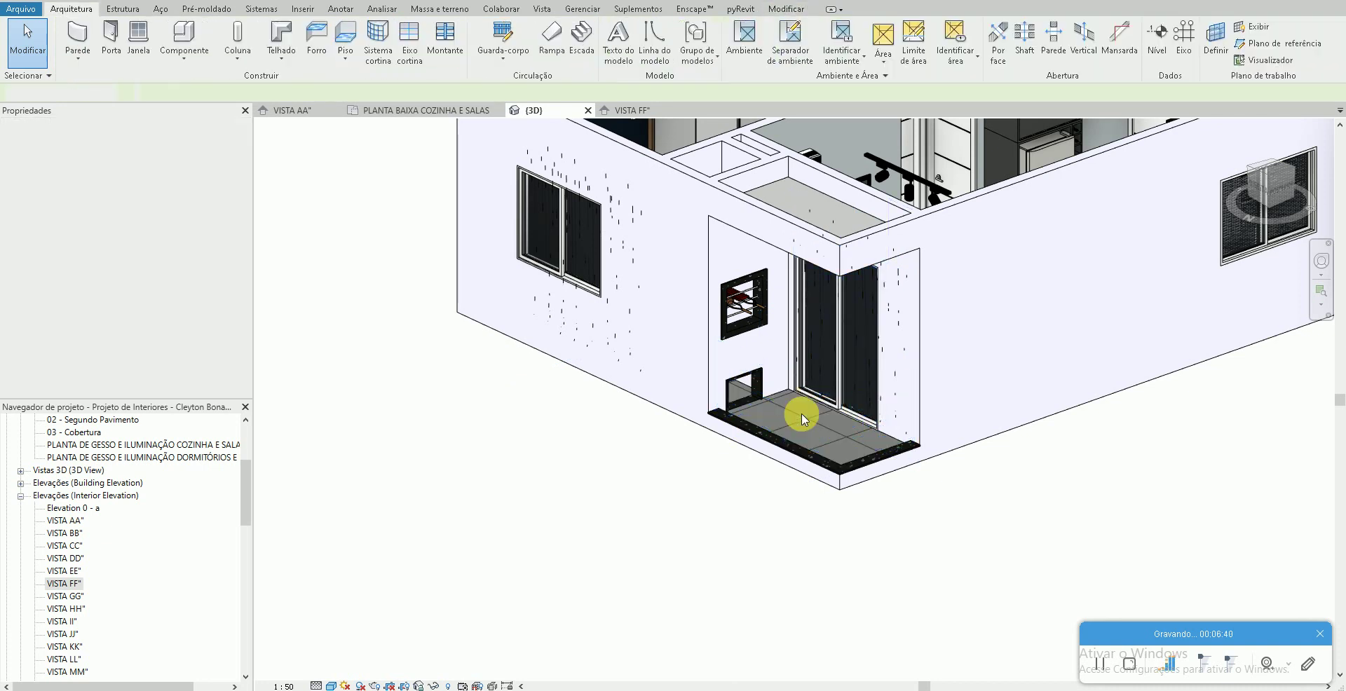
Delete the black Soleiras floor piece capping the low balcony walls
scroll(925, 476, up, 2)
middle_drag(900, 476, 906, 498)
click(871, 460)
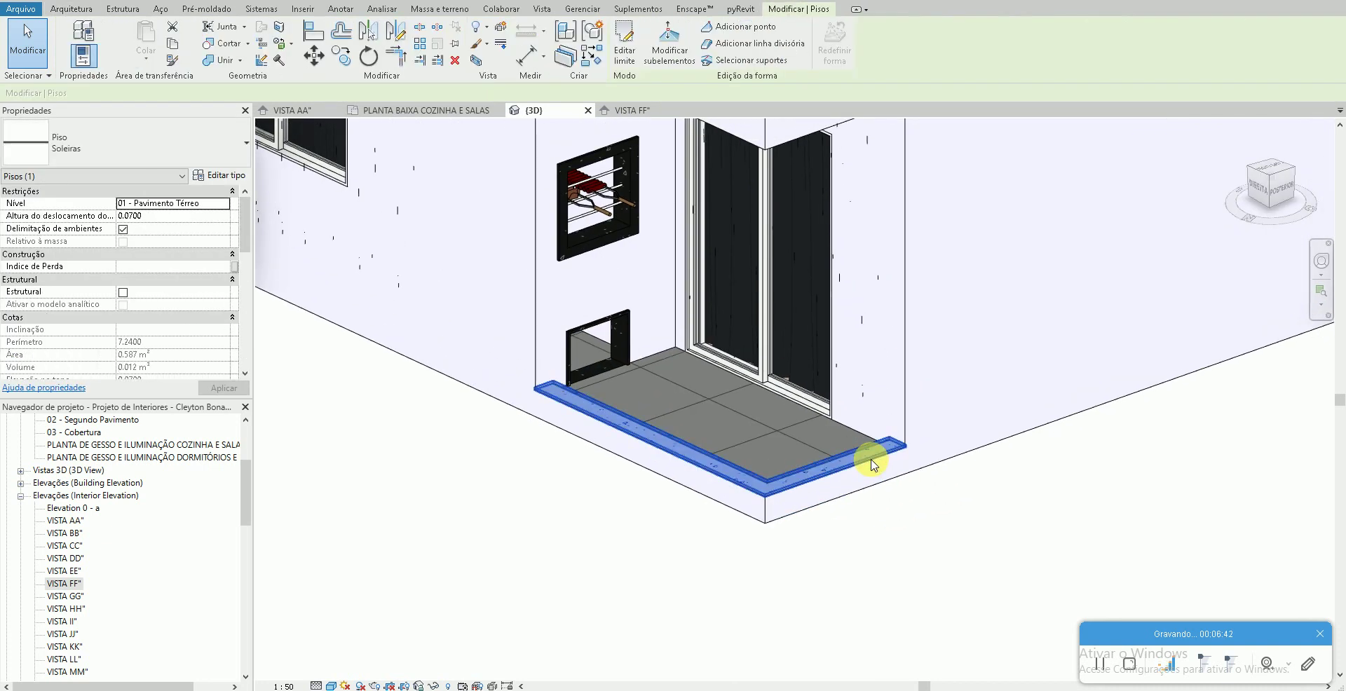
key(Delete)
middle_drag(930, 573, 951, 663)
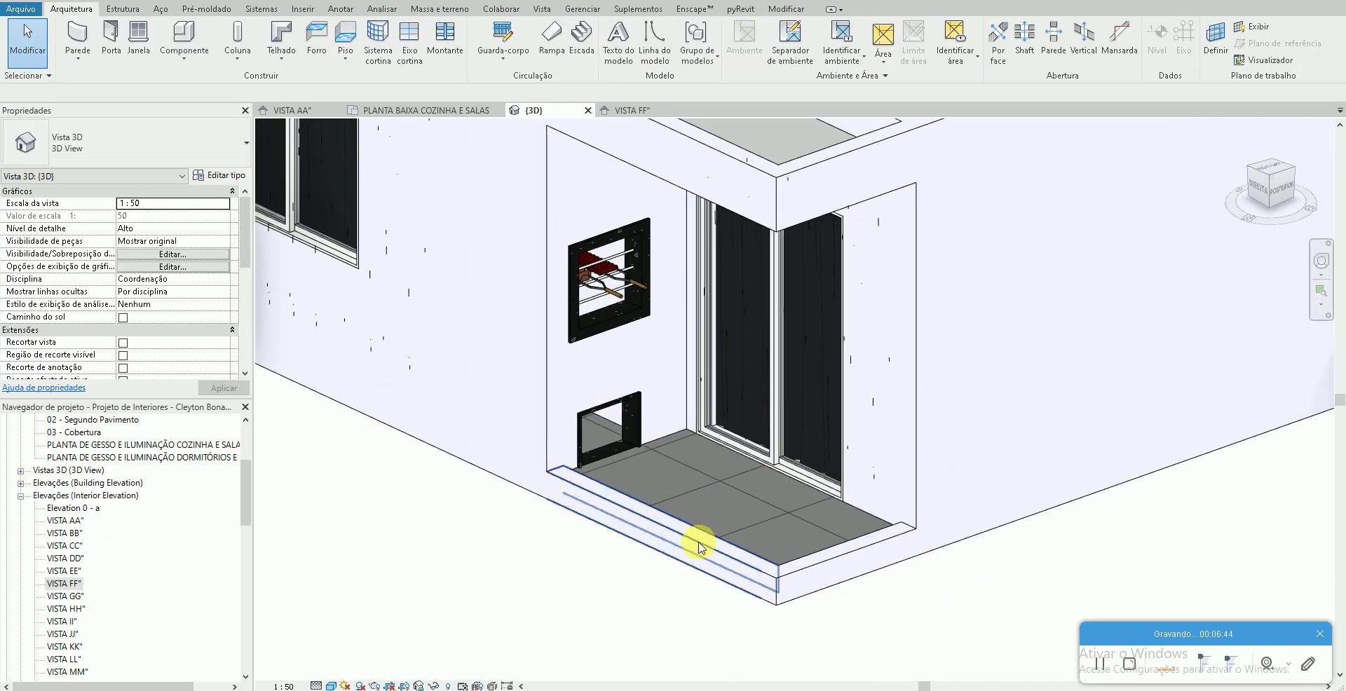
Set the unconnected height of the shorter low balcony wall to 1.15
click(724, 549)
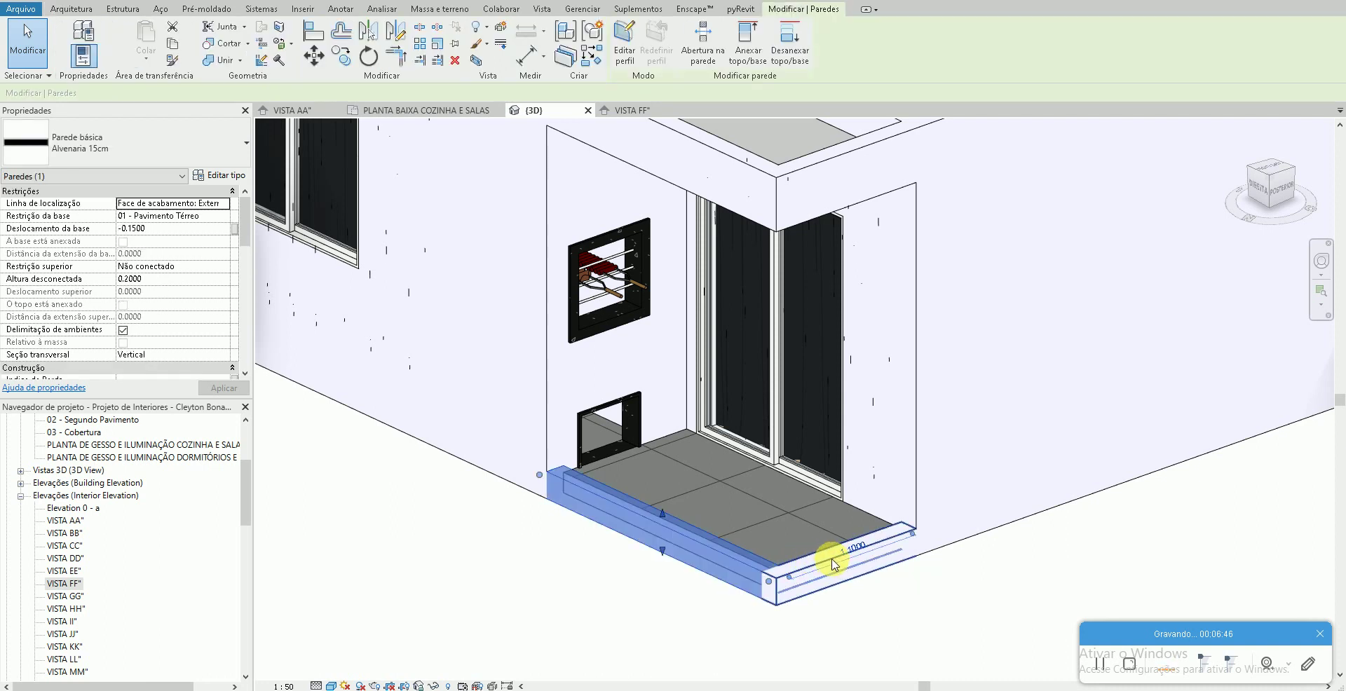
click(841, 628)
click(818, 552)
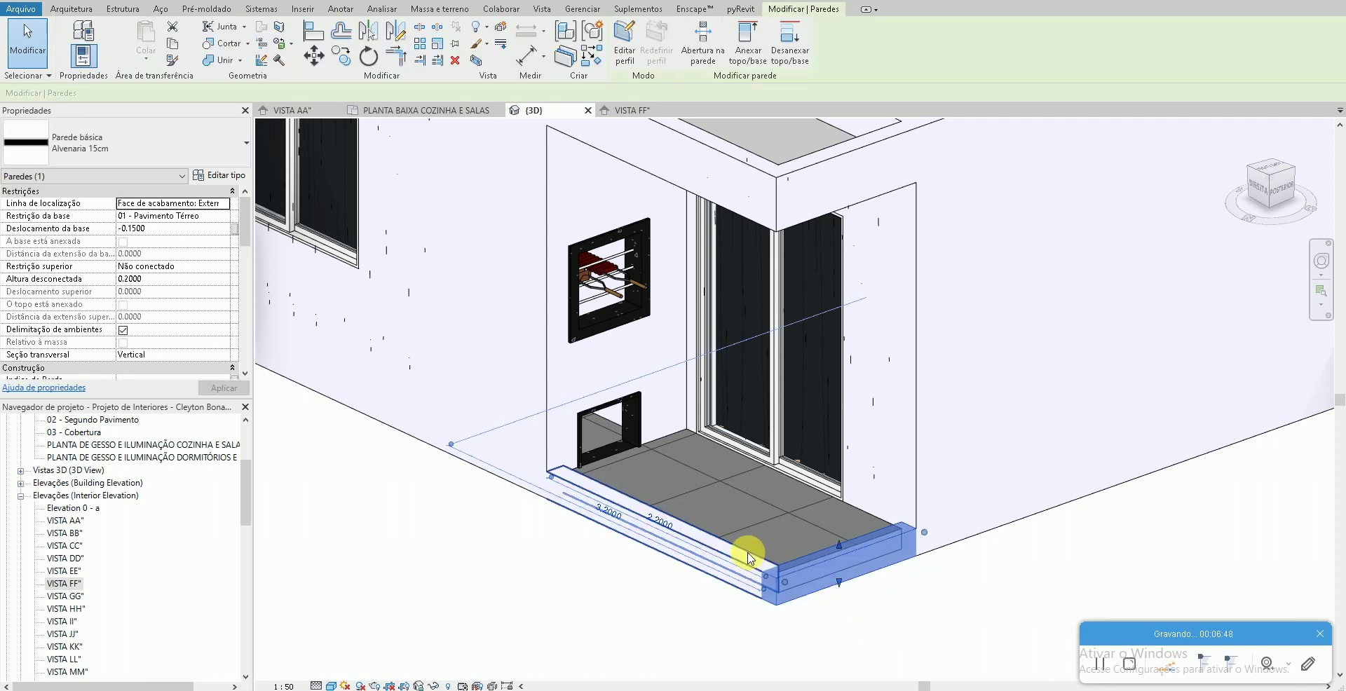
click(802, 570)
scroll(803, 570, up, 2)
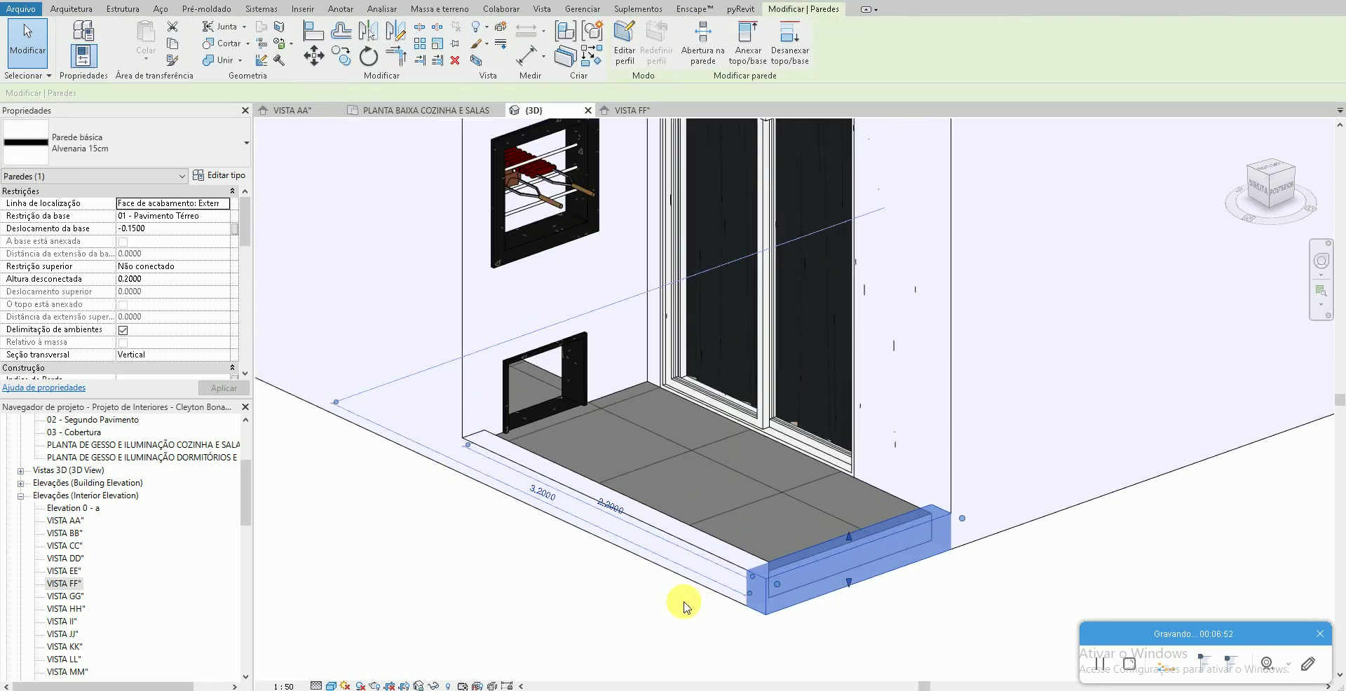
click(172, 279)
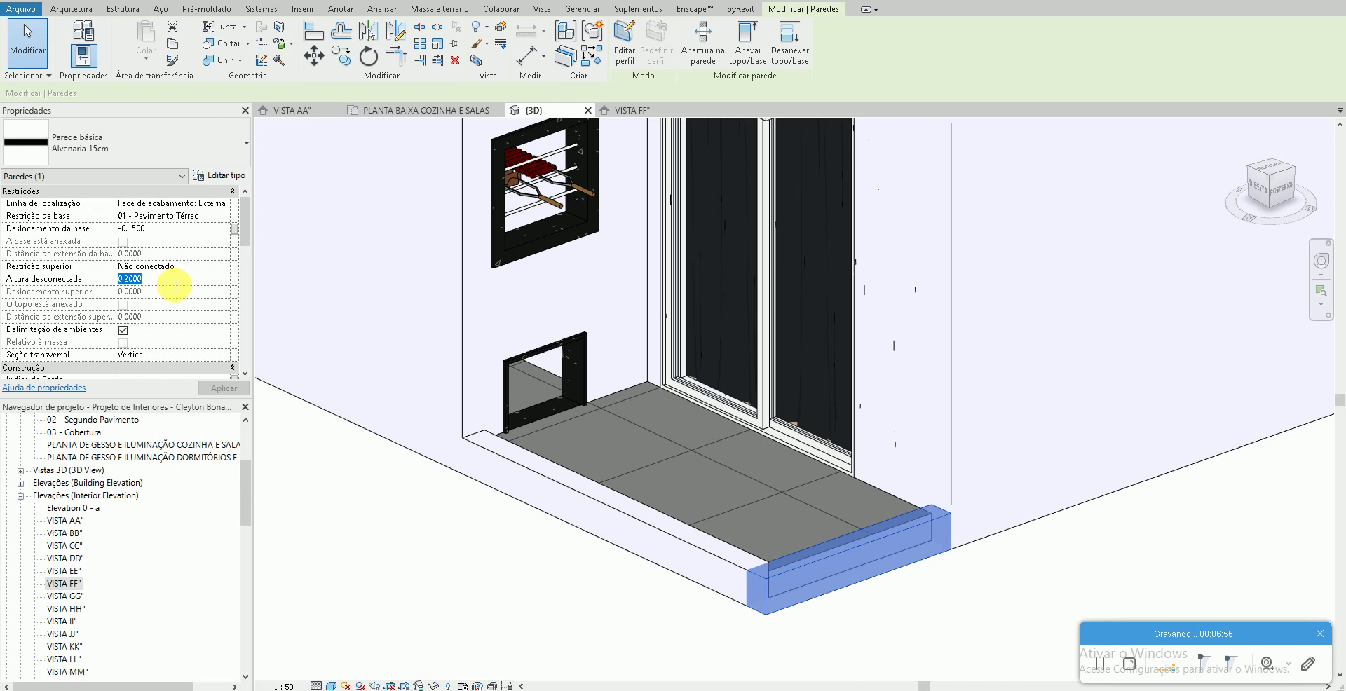
text(1.1)
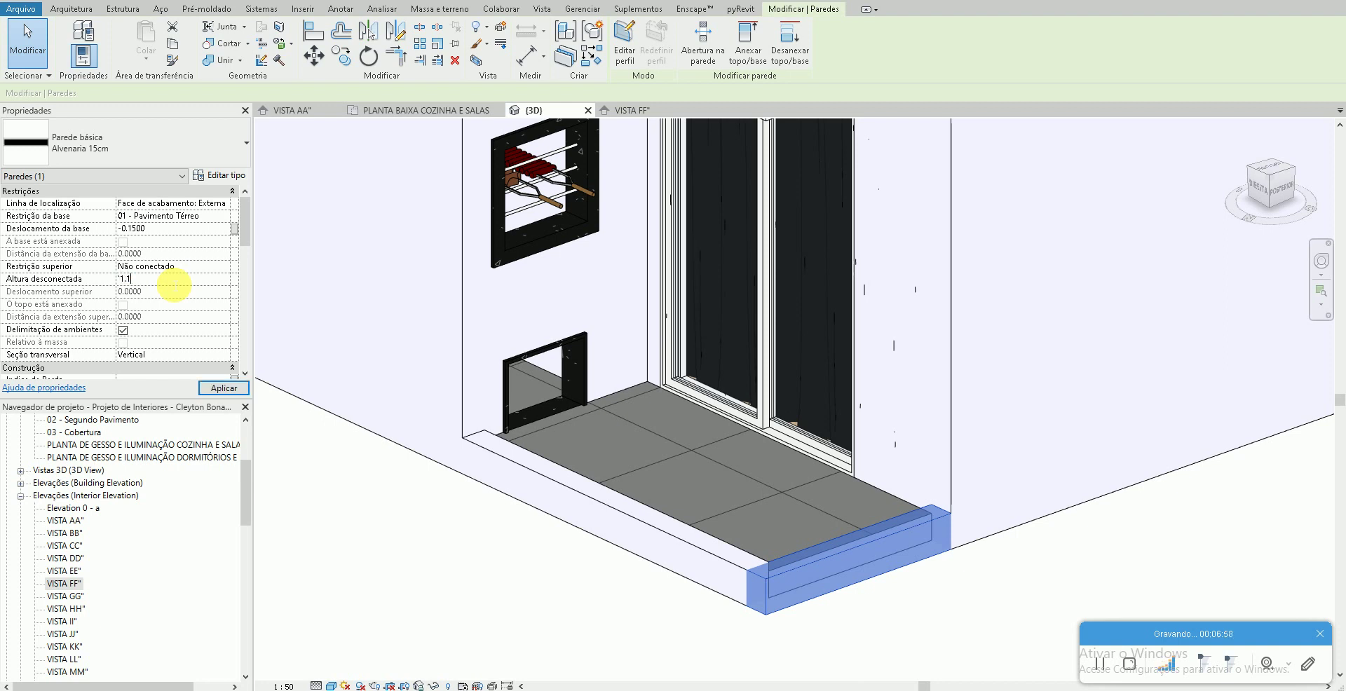
text(5)
drag(174, 284, 99, 290)
text(1)
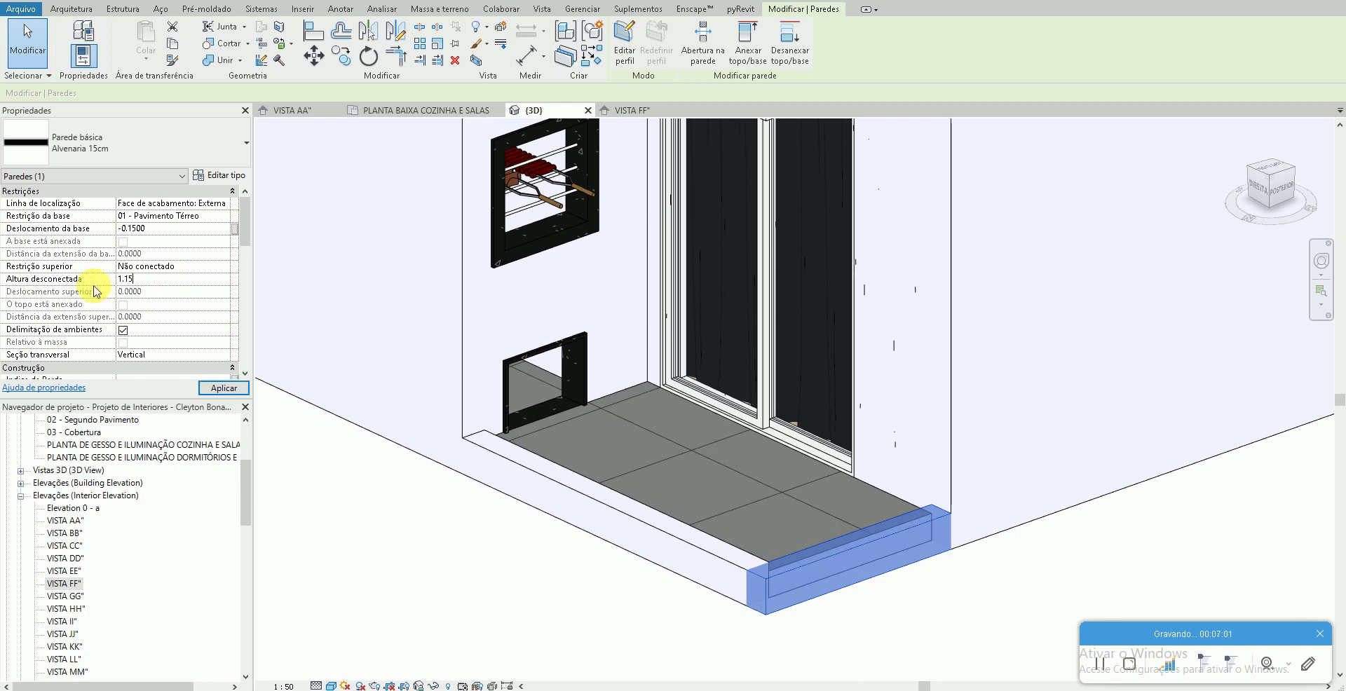
click(540, 601)
click(818, 591)
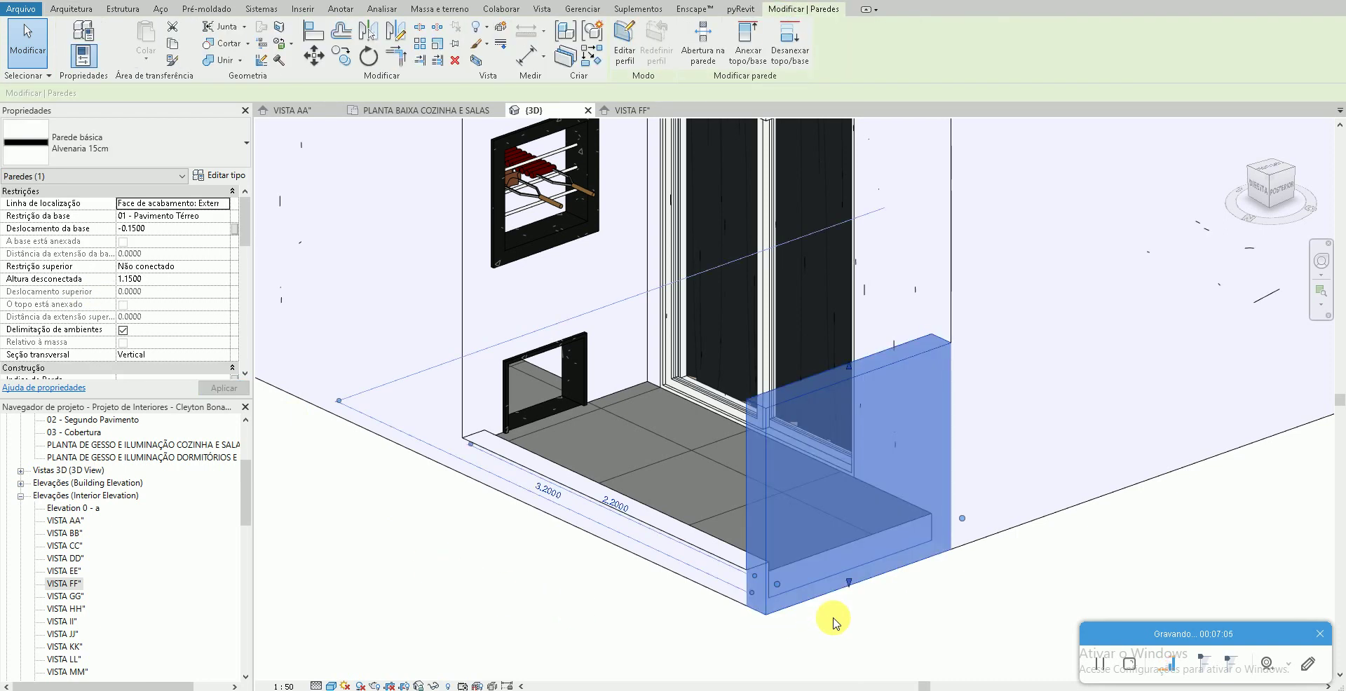
click(832, 620)
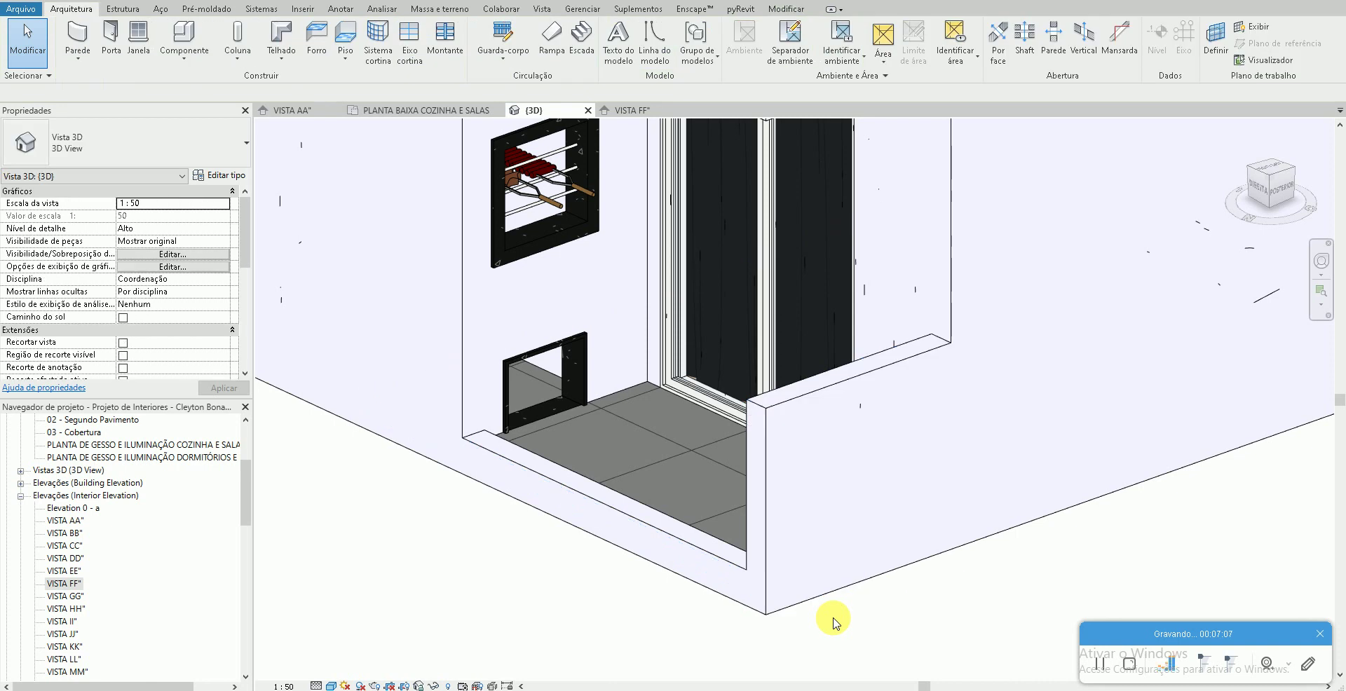
Align the top of the longer low balcony wall with the top face of the raised shorter wall
scroll(833, 622, down, 1)
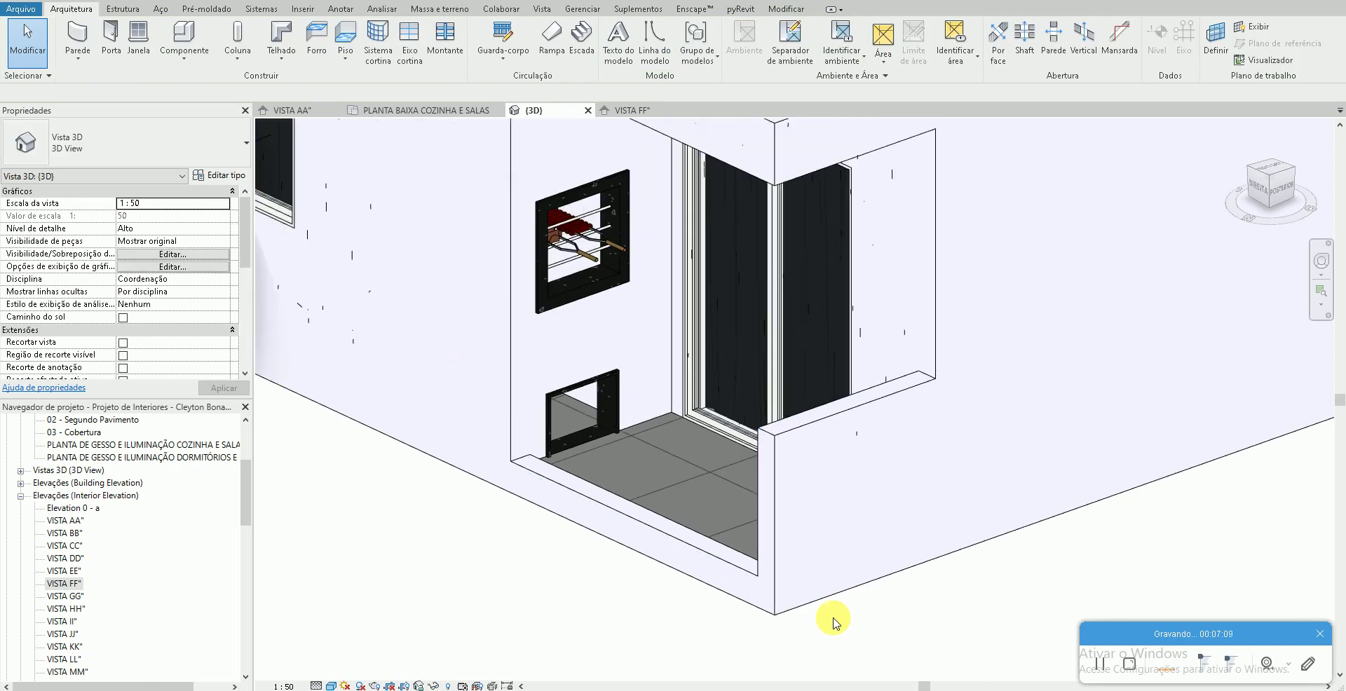
scroll(833, 622, down, 1)
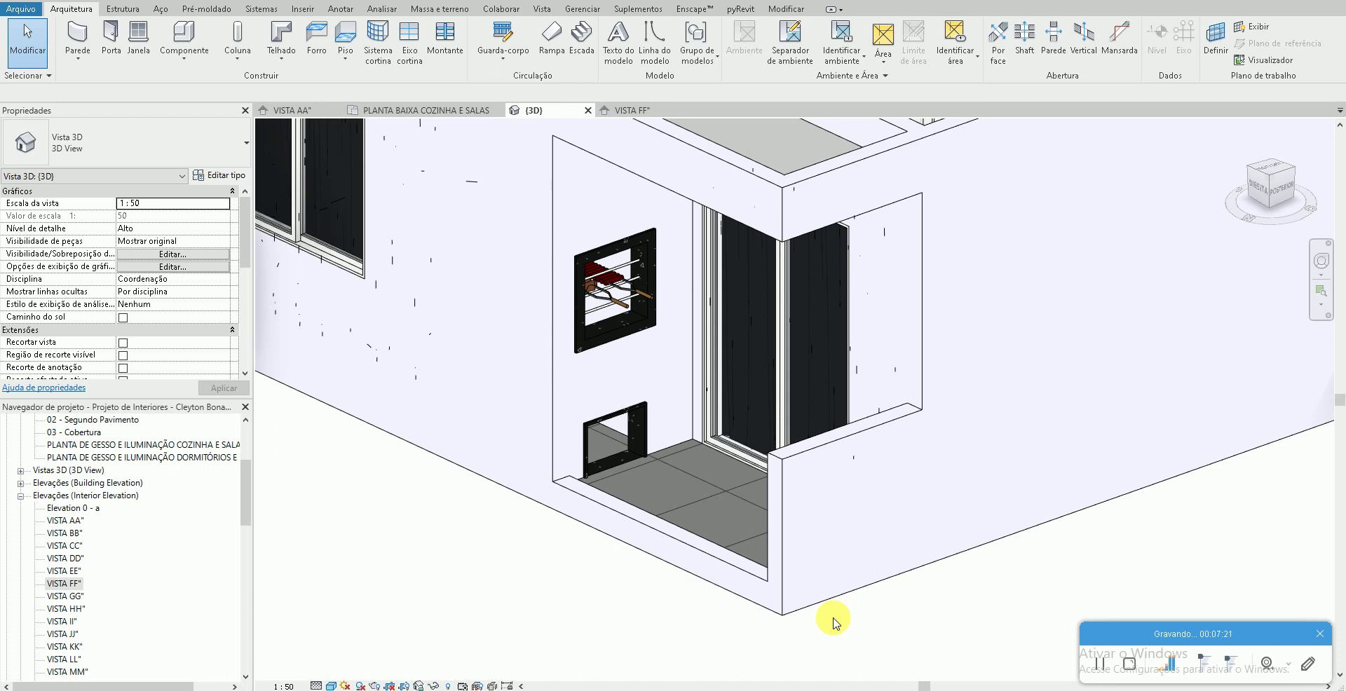
key(a)
key(l)
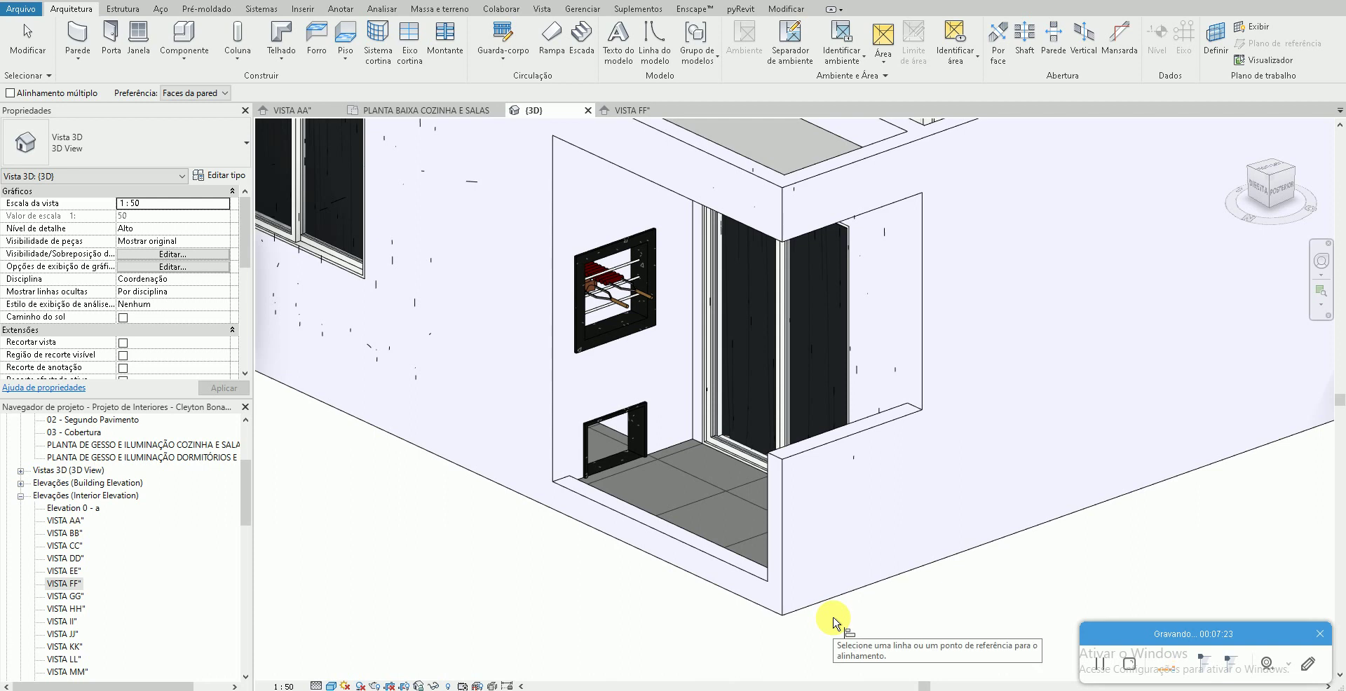
click(808, 454)
scroll(806, 454, up, 2)
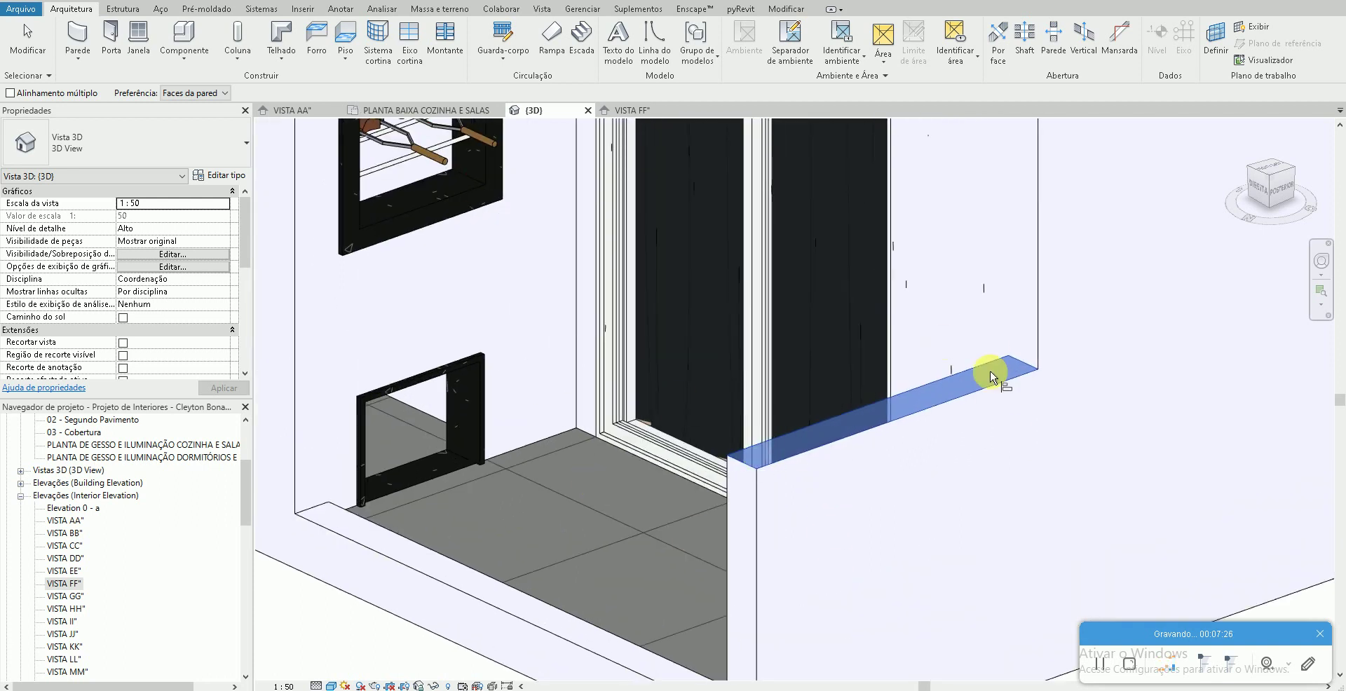
click(556, 613)
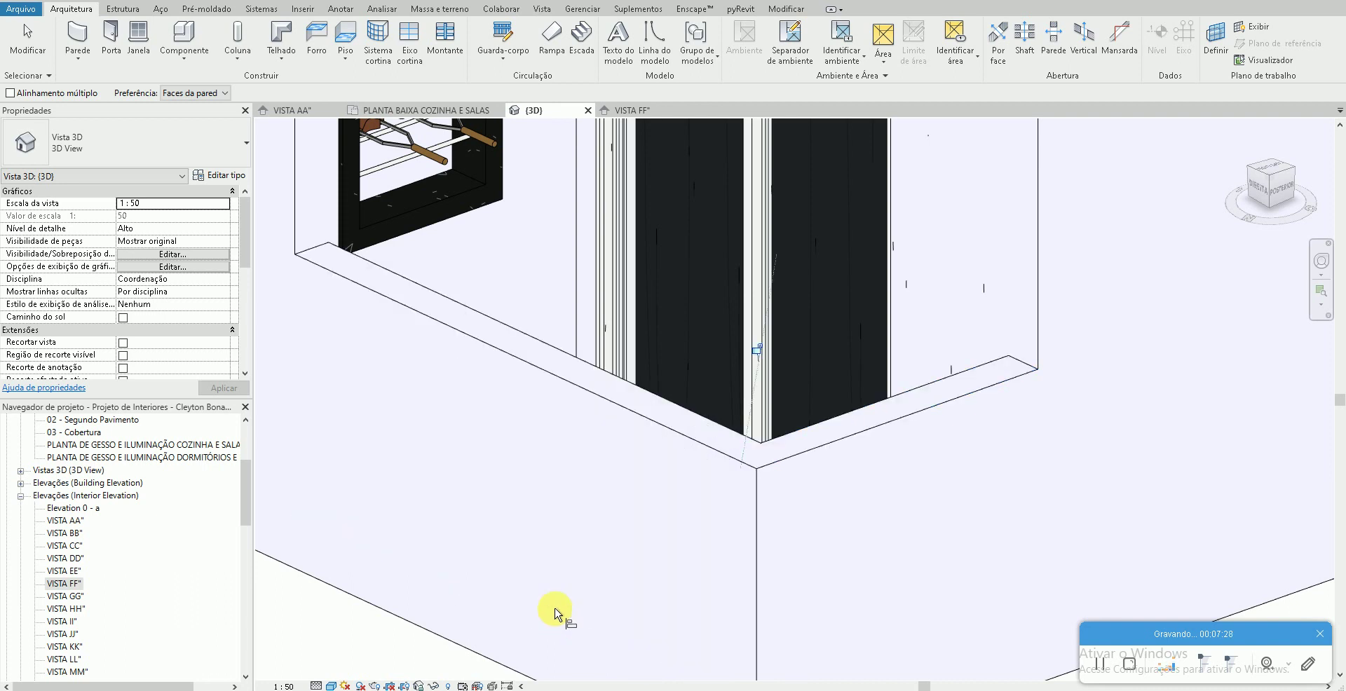
scroll(554, 606, down, 5)
key(Escape)
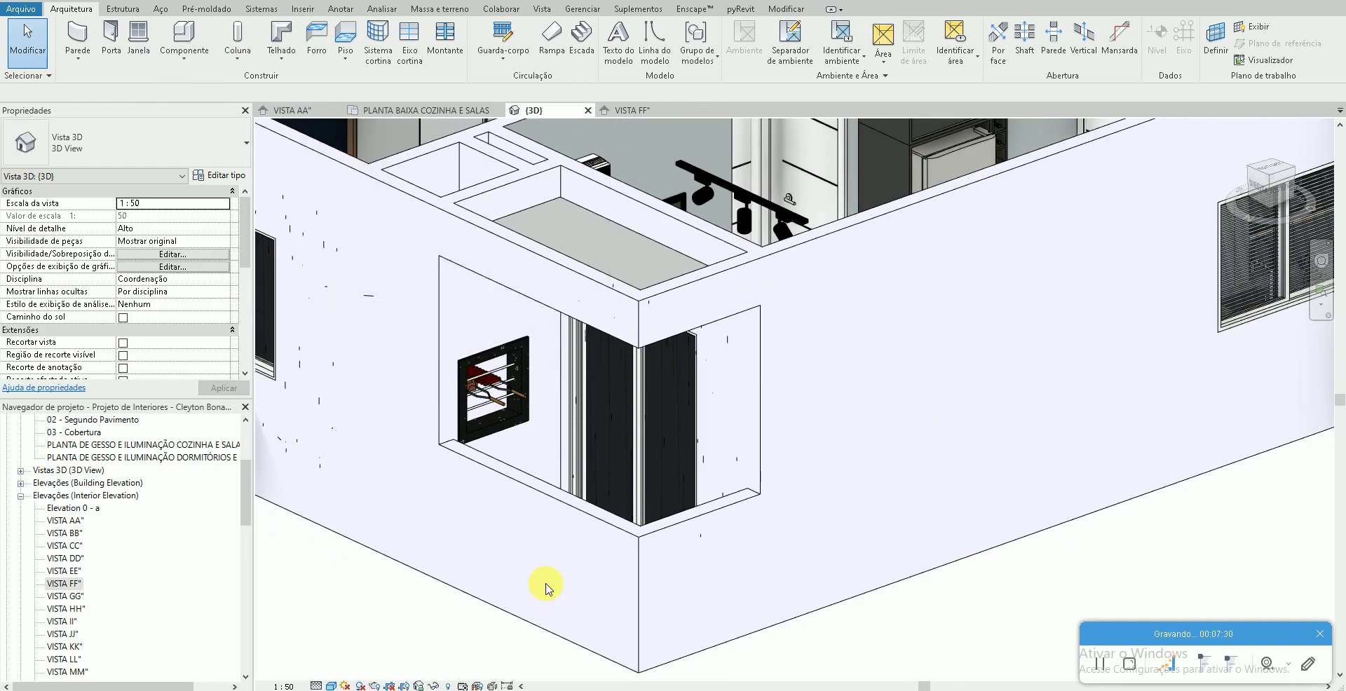
Undo the alignment of the longer low balcony wall
shift+middle_drag(549, 579, 567, 579)
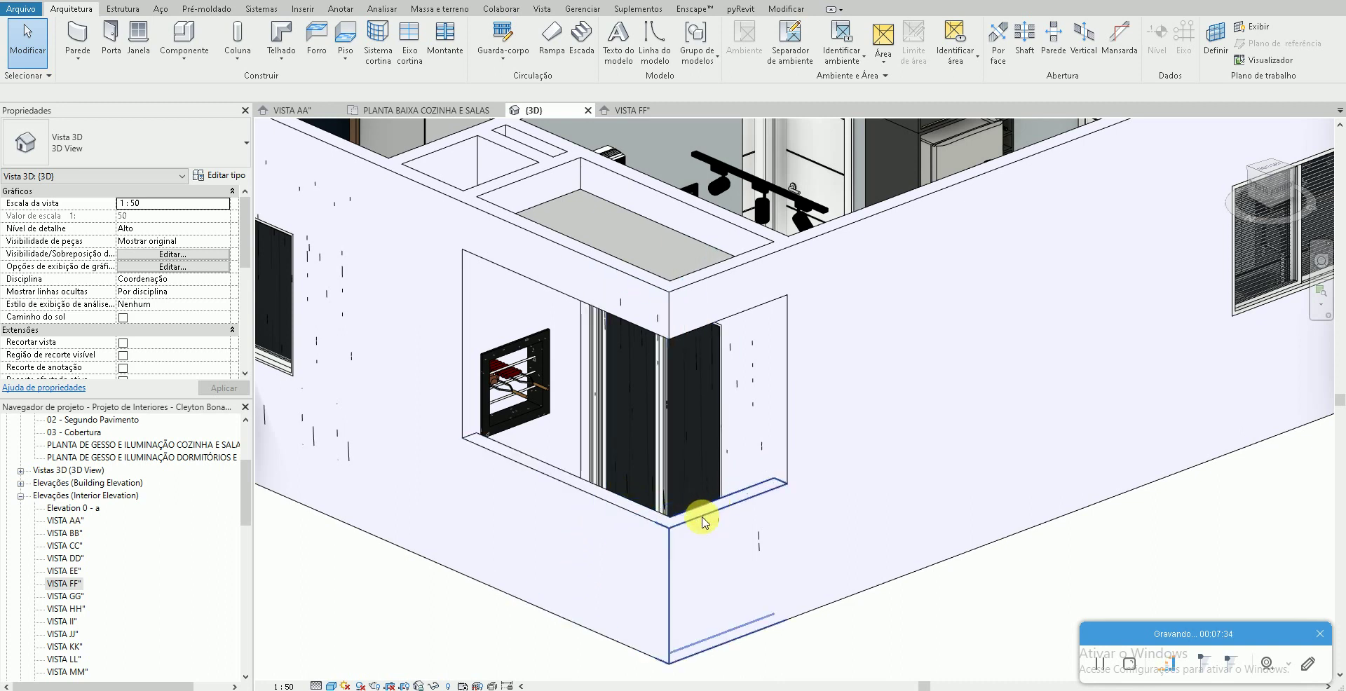
scroll(641, 576, up, 5)
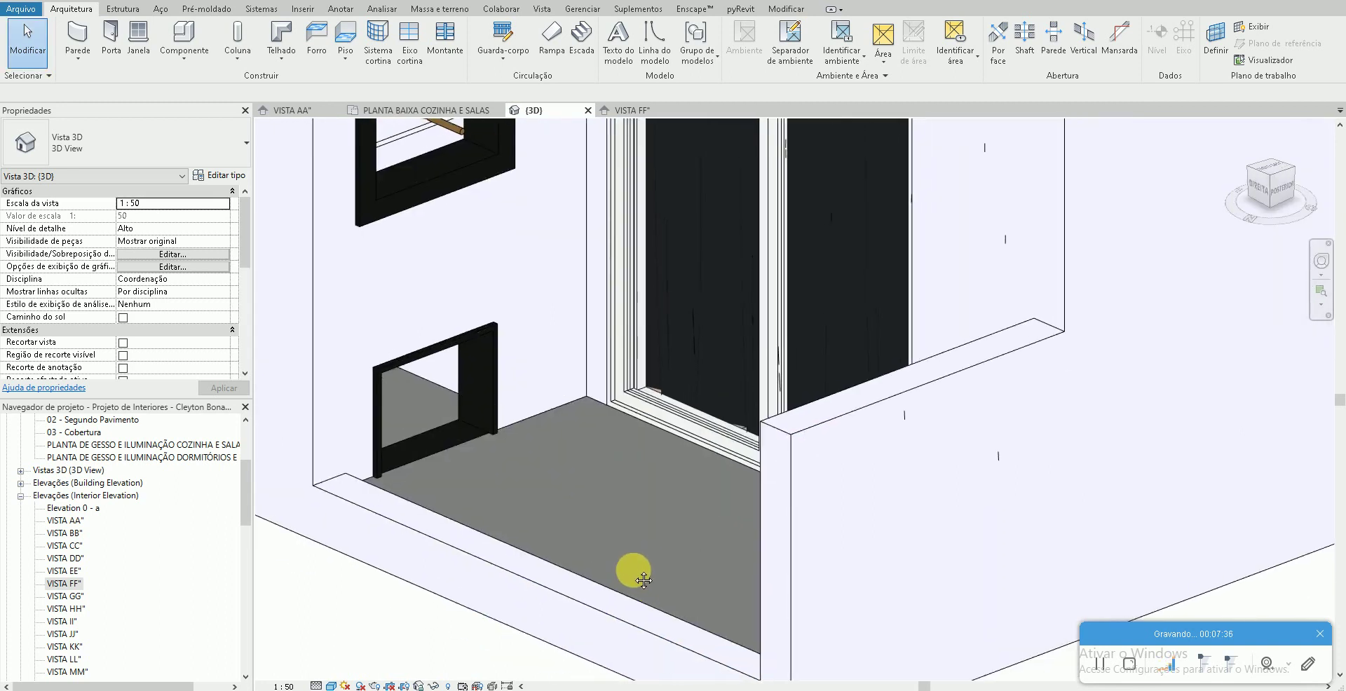
scroll(632, 569, down, 2)
middle_drag(614, 560, 596, 522)
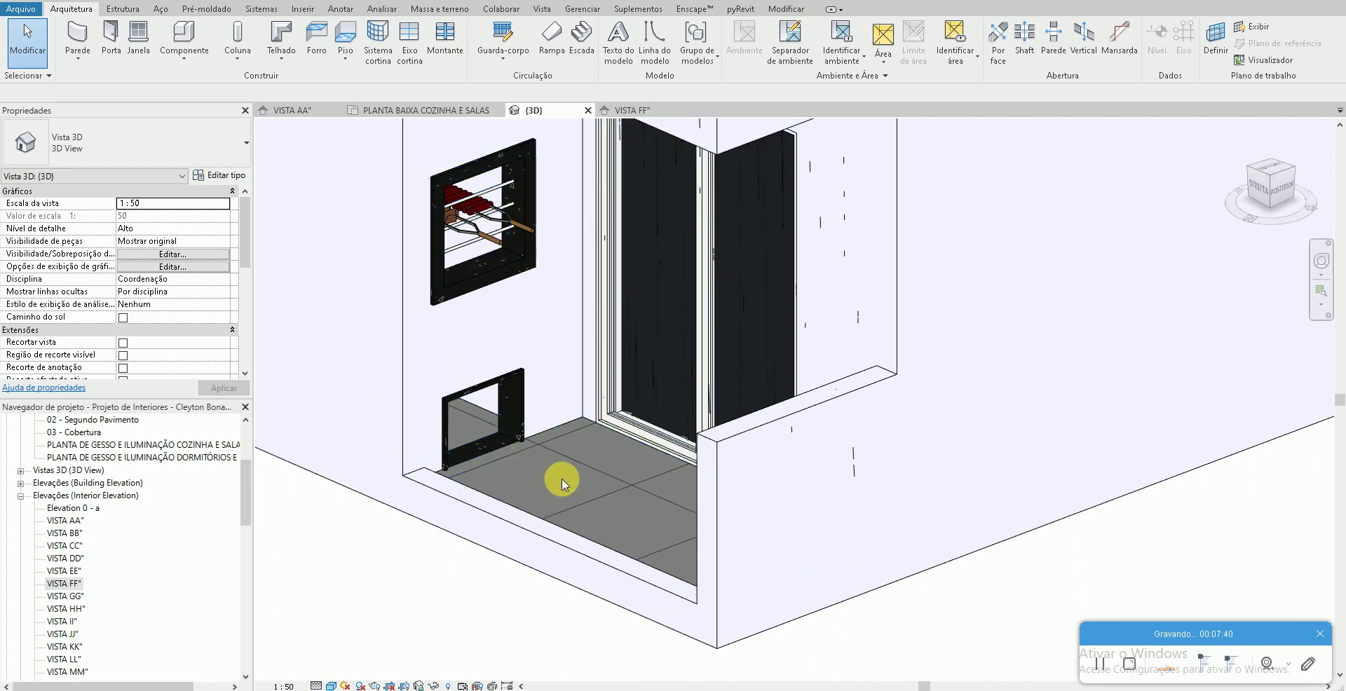
scroll(554, 480, down, 2)
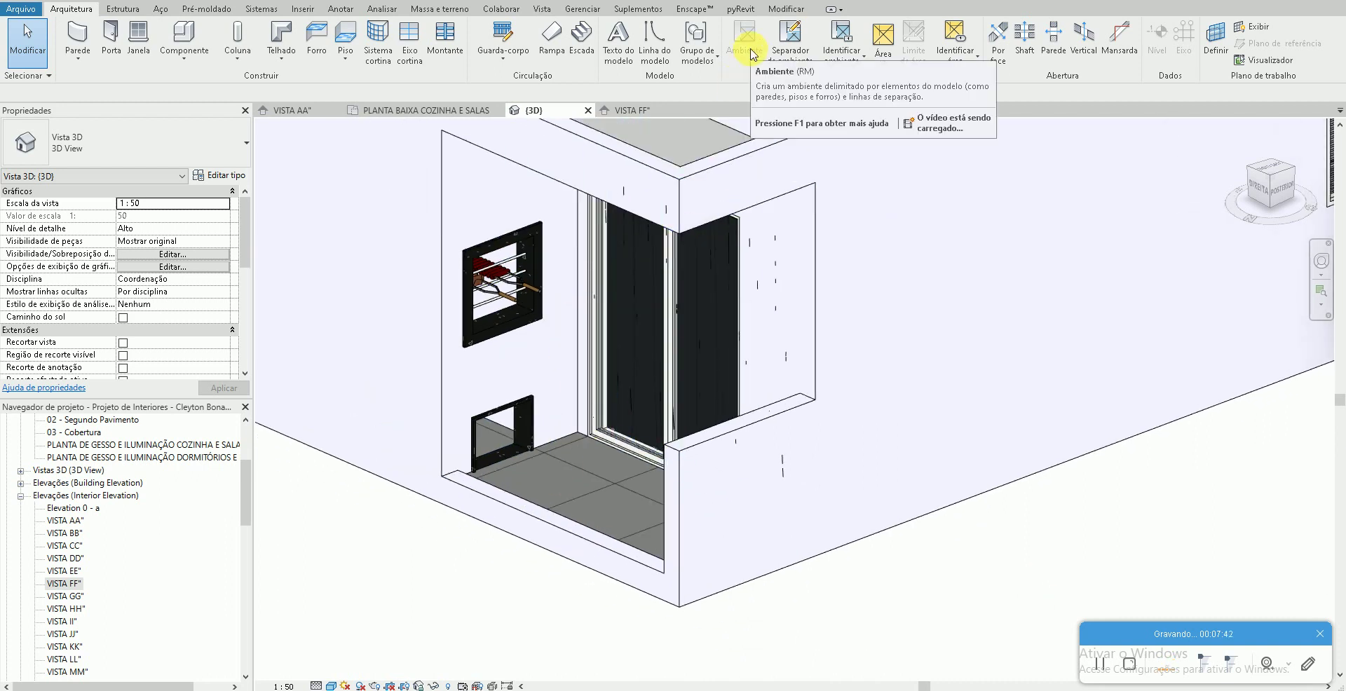
Match the longer low balcony wall to the raised shorter wall by copying its type properties
click(781, 8)
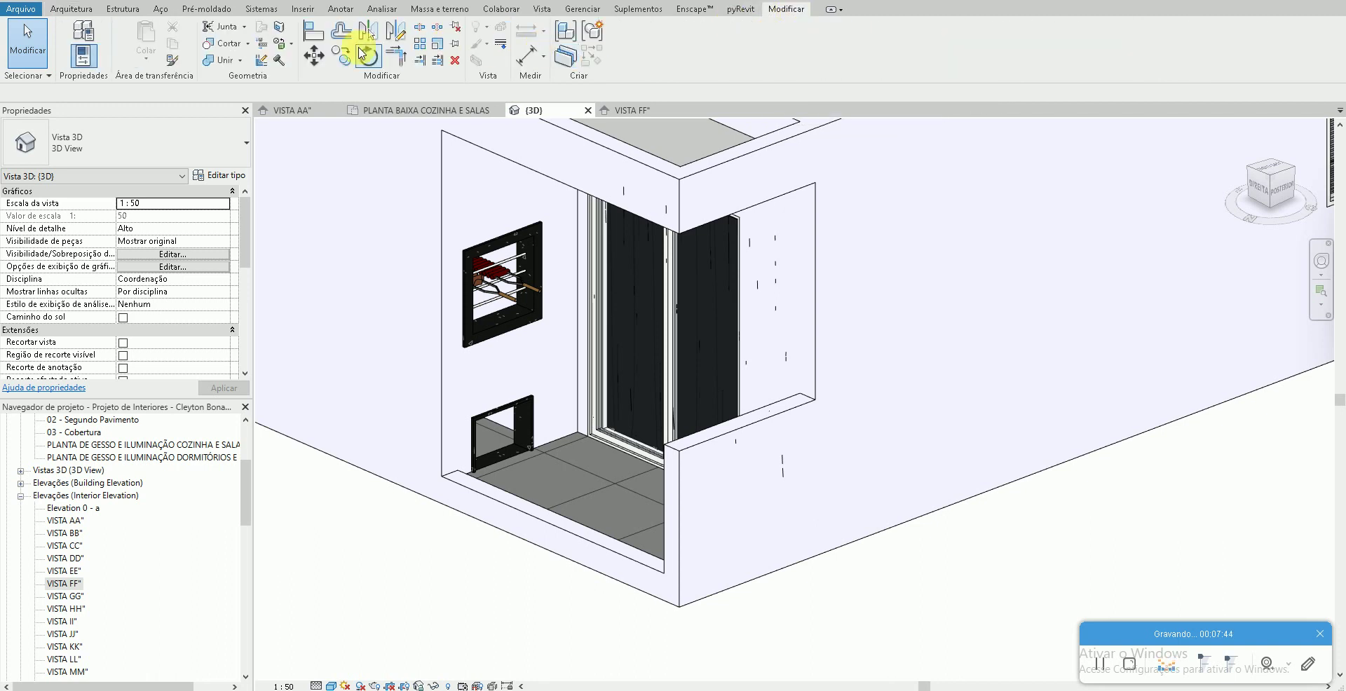
click(173, 62)
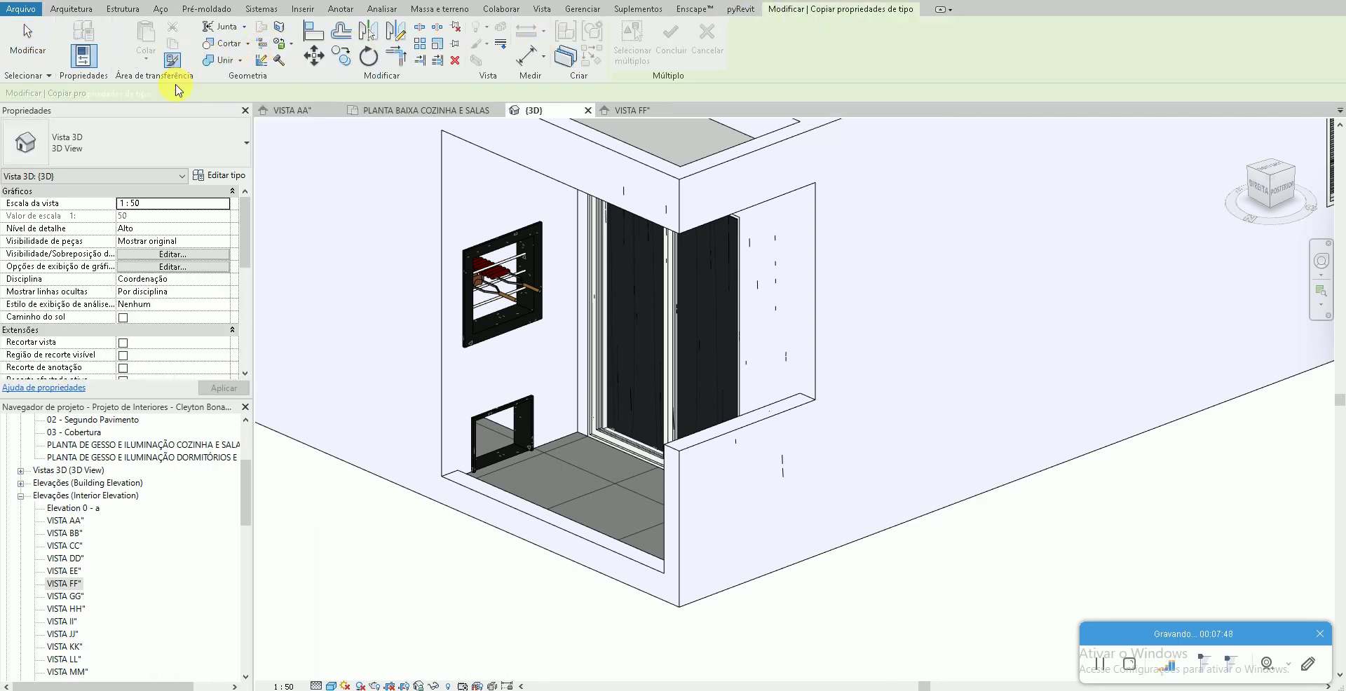
click(692, 452)
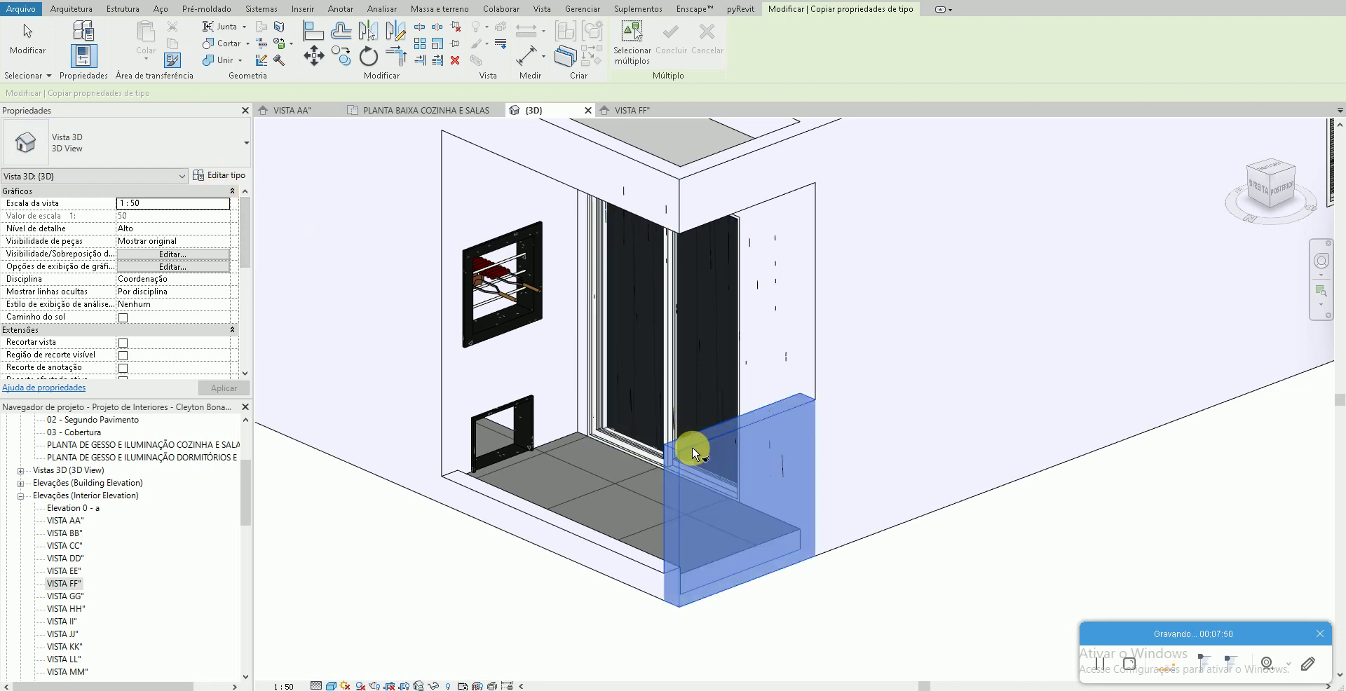
click(591, 539)
key(Escape)
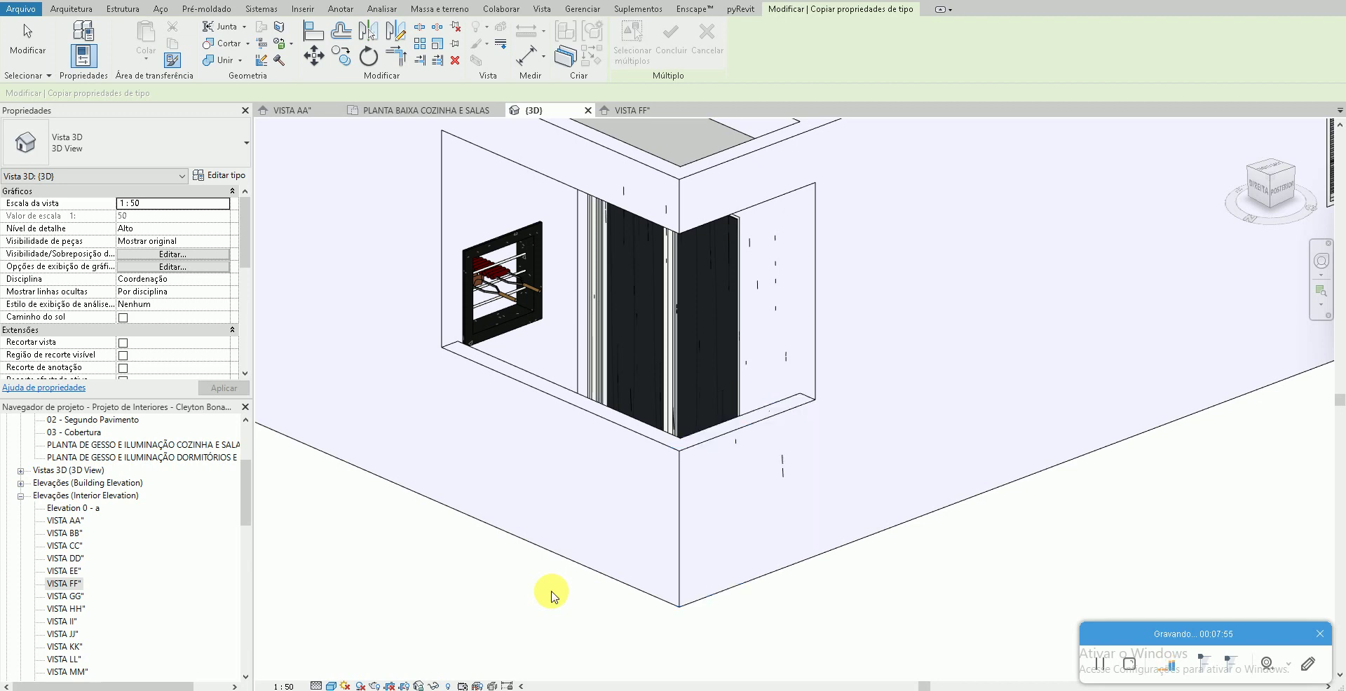
Select the longer low balcony wall in the 3D view to check its constraints and unconnected height
key(Escape)
scroll(550, 595, down, 4)
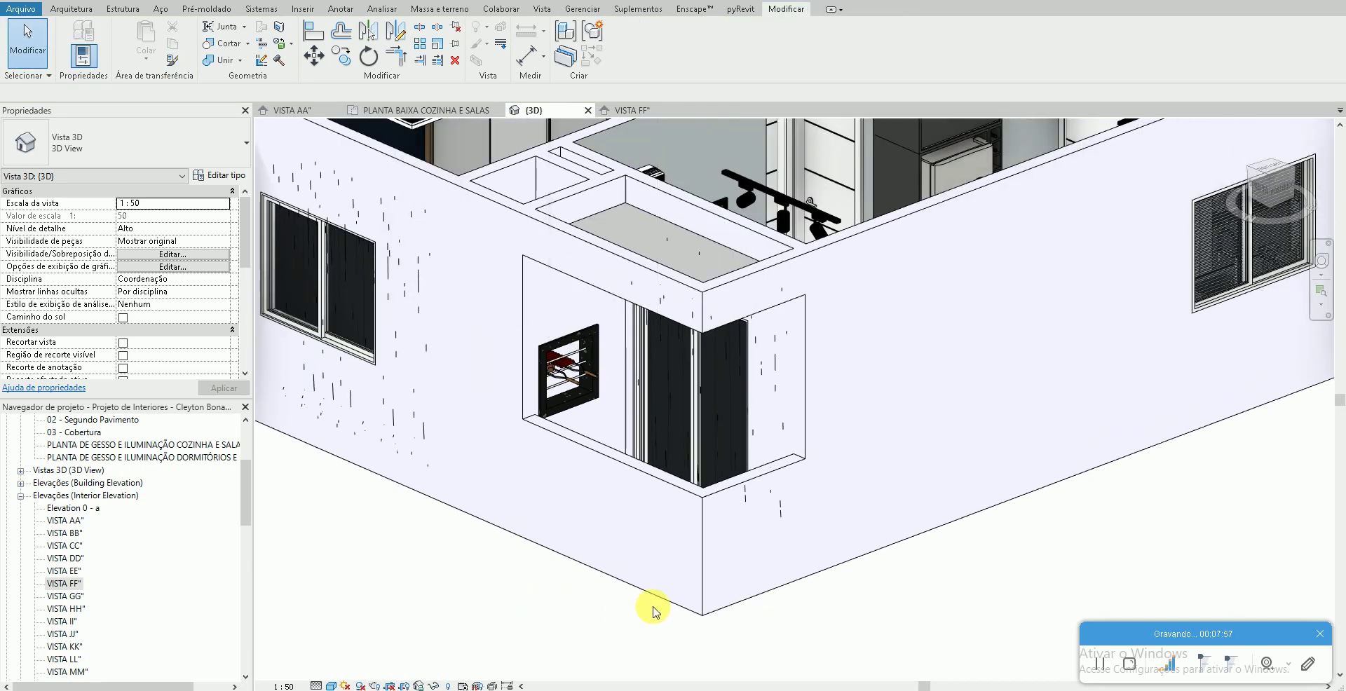
click(652, 597)
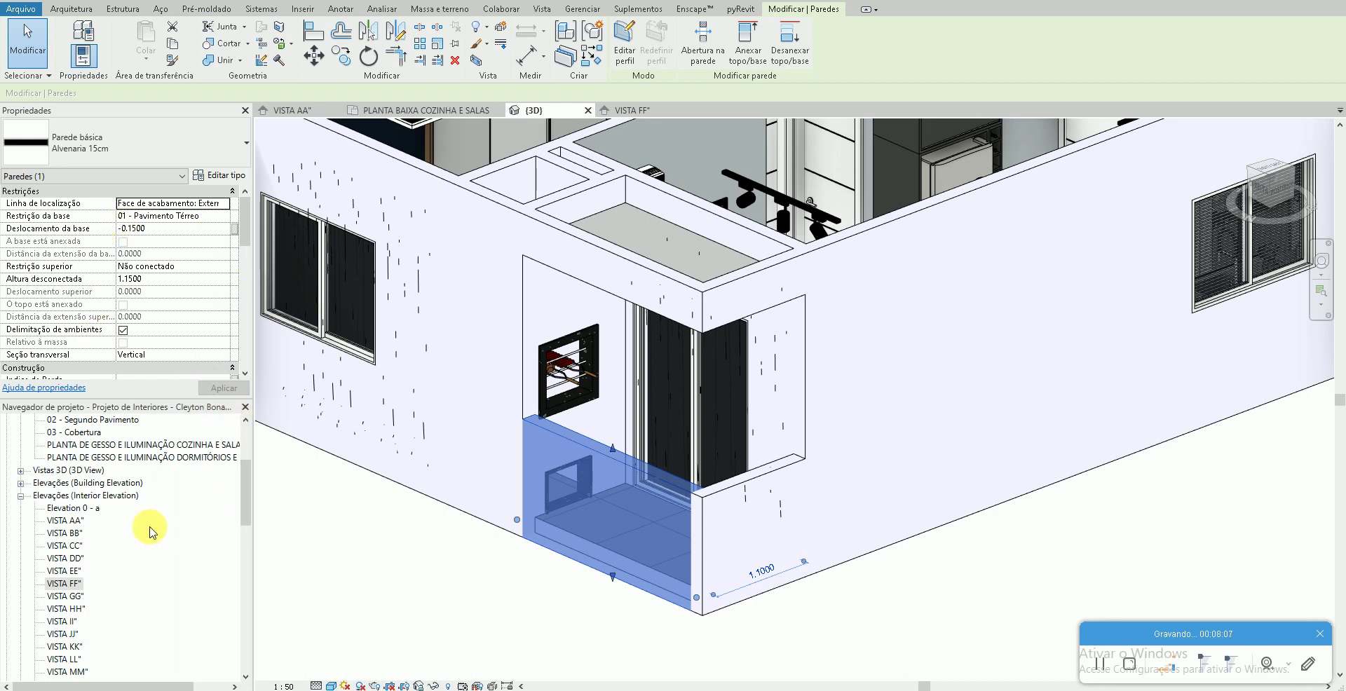
Open the PLANTA BAIXA COZINHA E SALAS floor plan and examine how the low balcony walls are displayed
scroll(105, 465, up, 4)
click(117, 495)
double_click(117, 495)
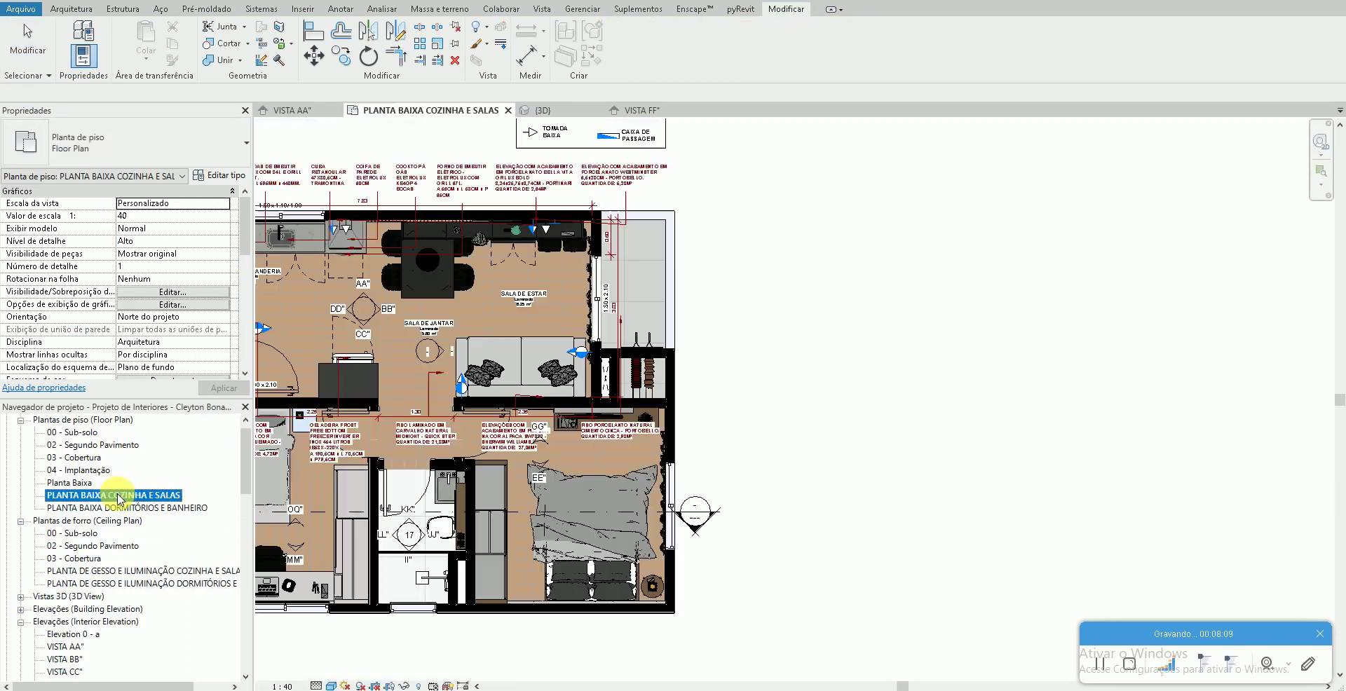
scroll(658, 254, up, 3)
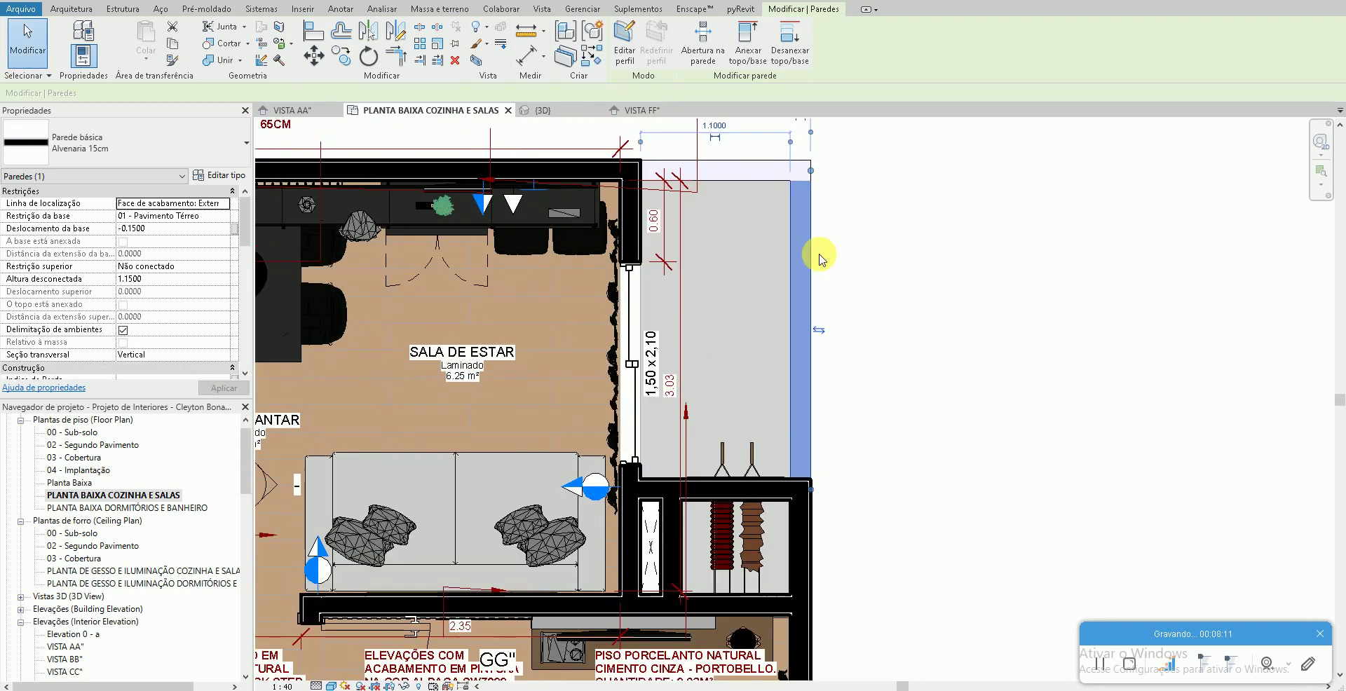
key(Escape)
scroll(674, 292, up, 2)
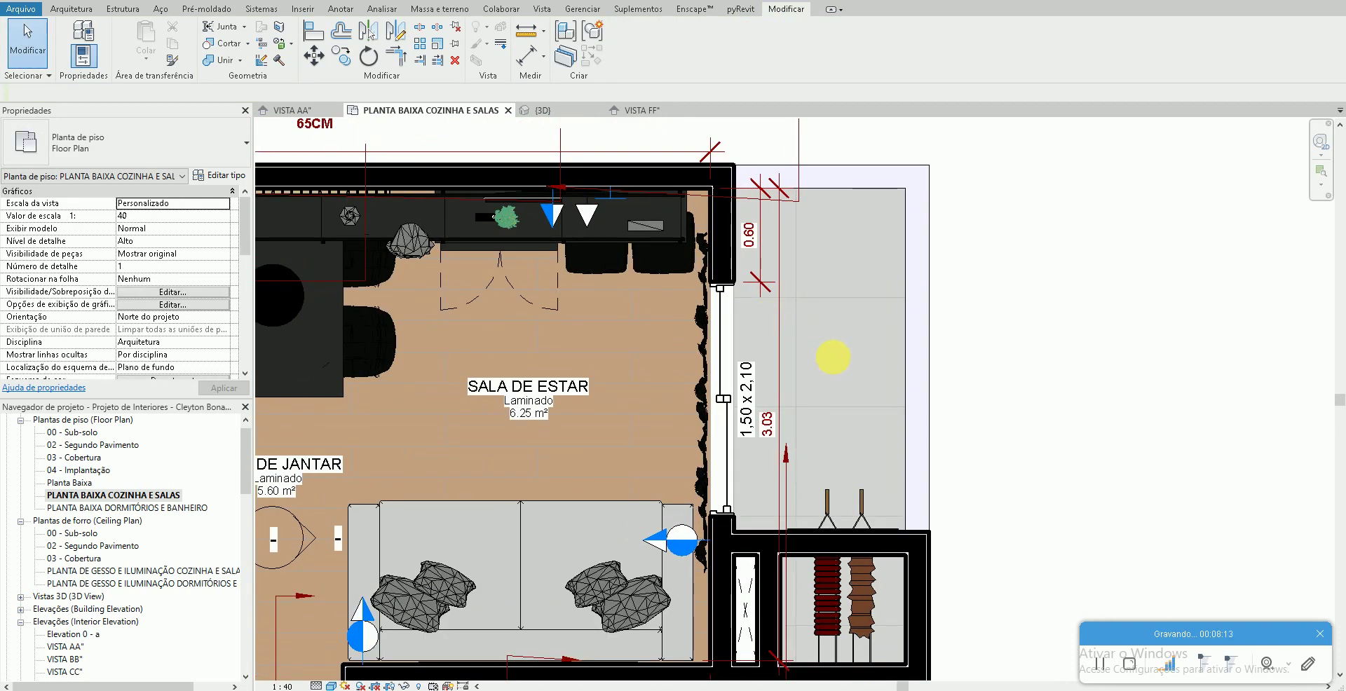
middle_drag(832, 358, 833, 336)
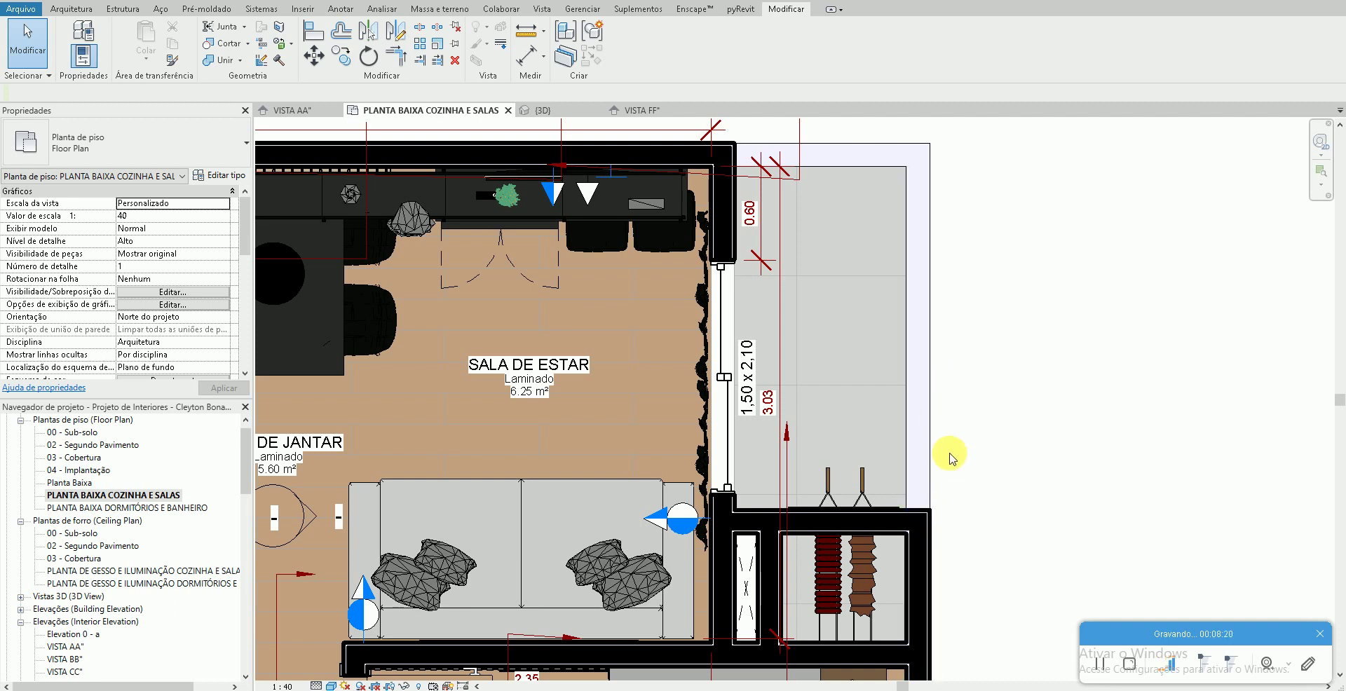
Set the cut plane offset in the floor plan's view range to 1.0 and apply it
scroll(120, 273, down, 3)
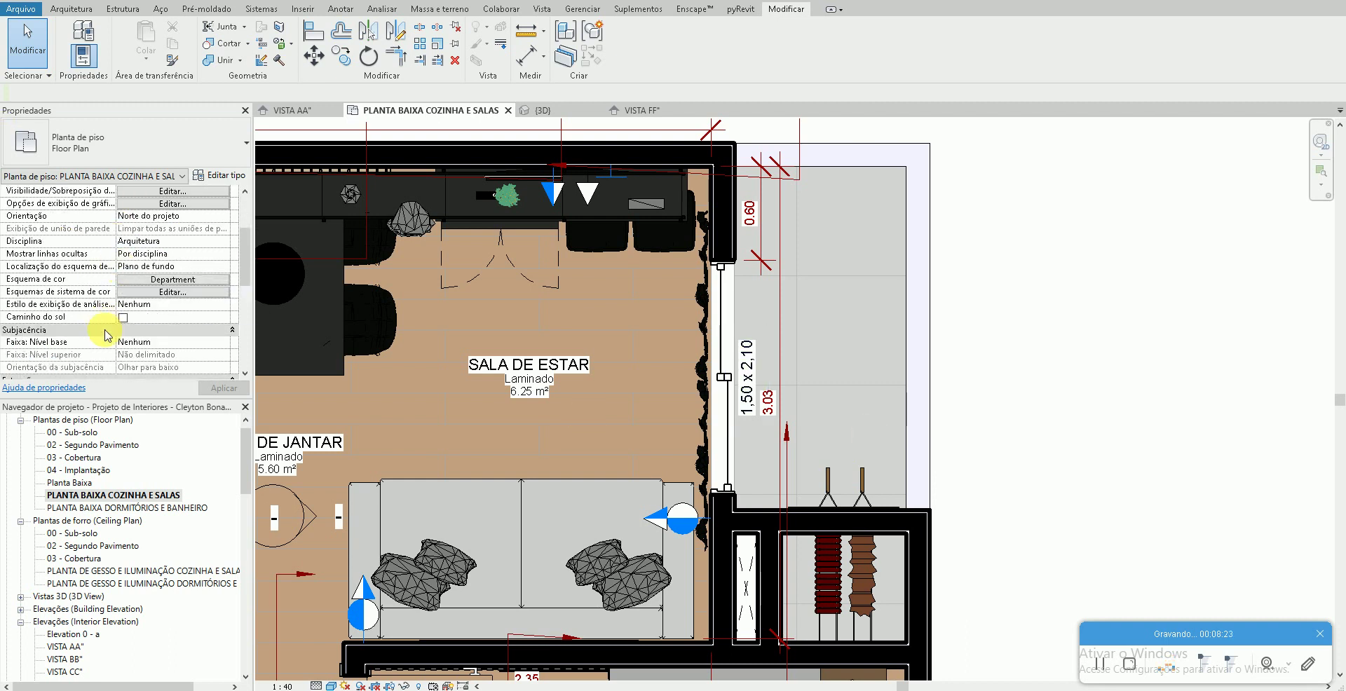
scroll(49, 287, down, 2)
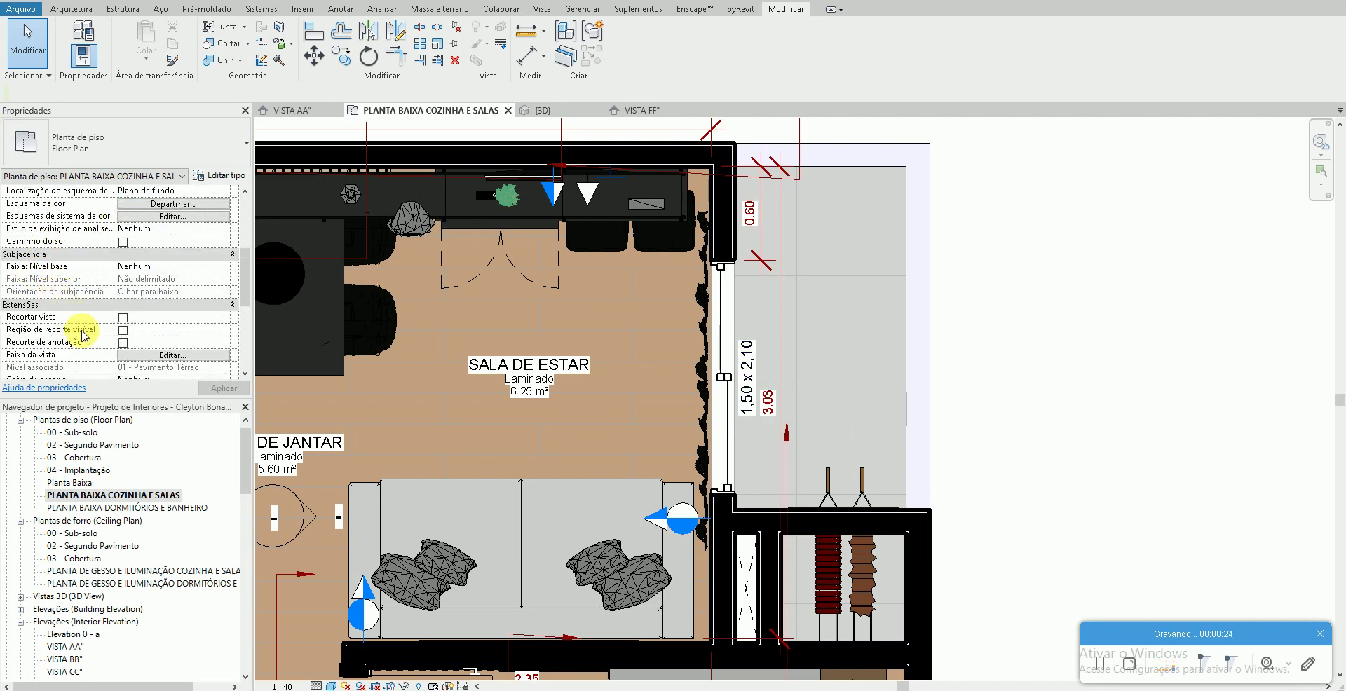
click(173, 354)
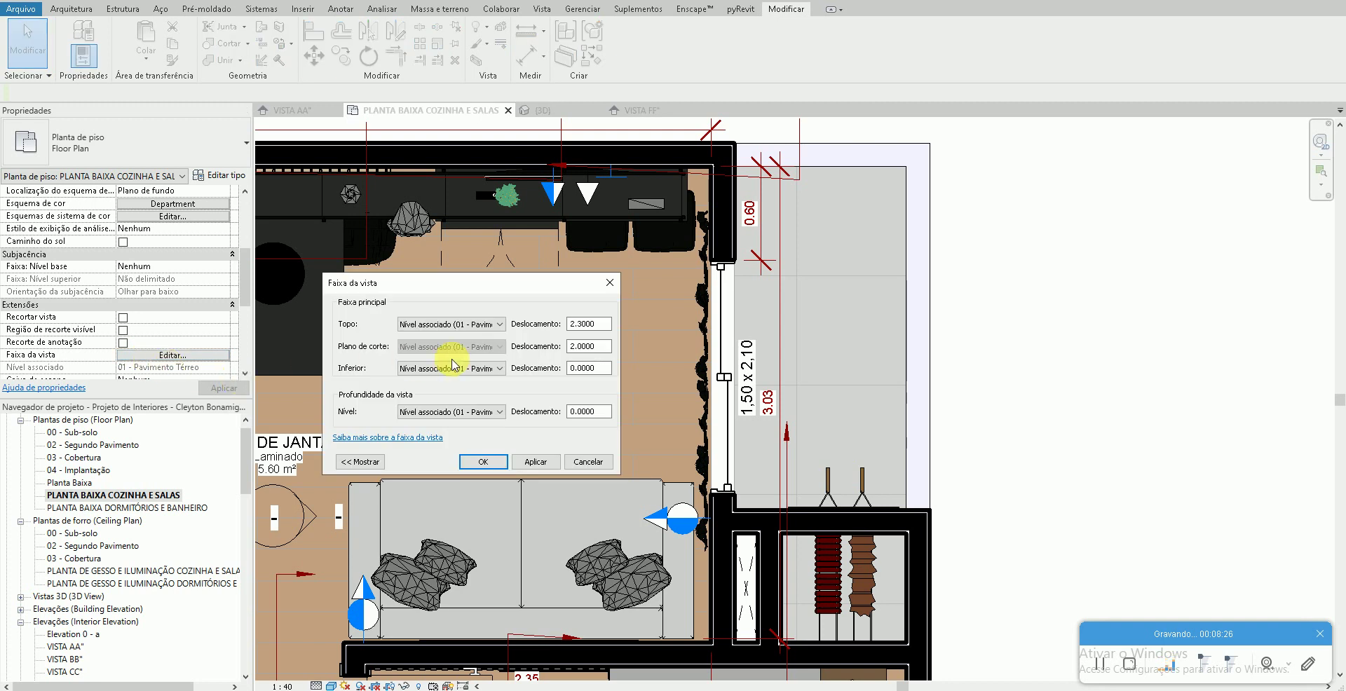
drag(601, 354, 540, 358)
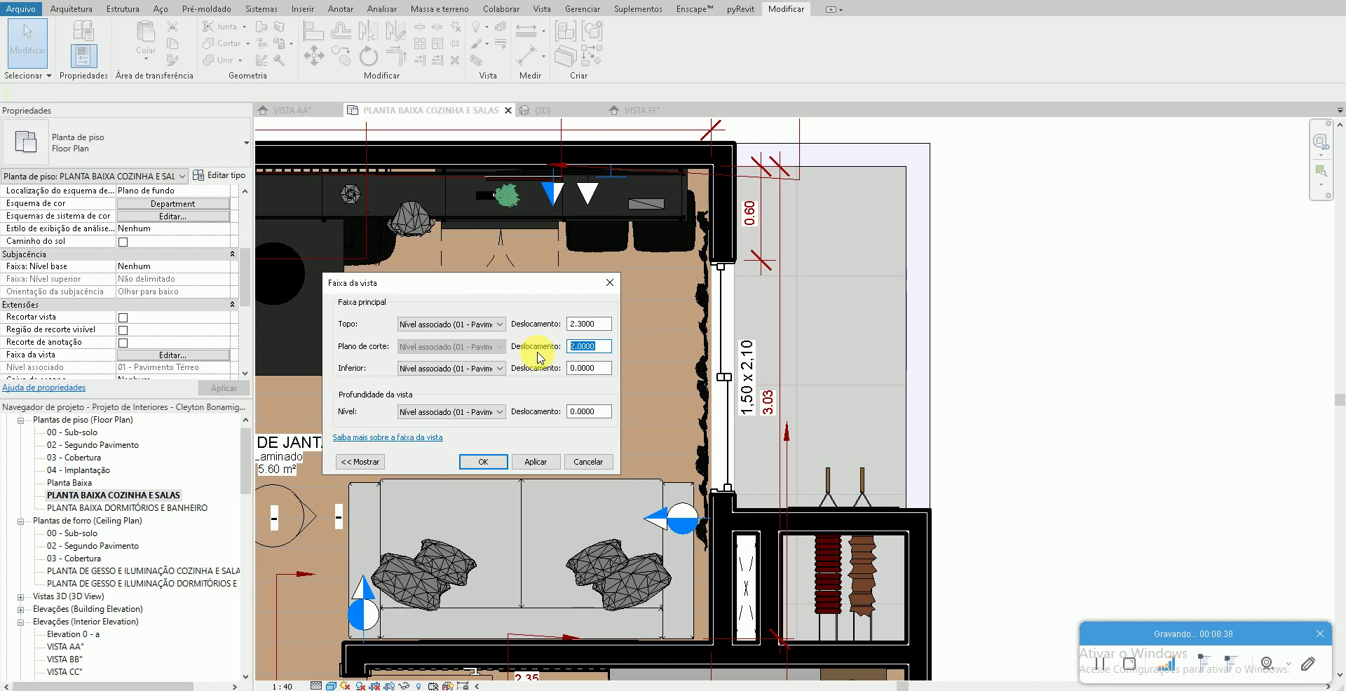
text(1)
click(535, 461)
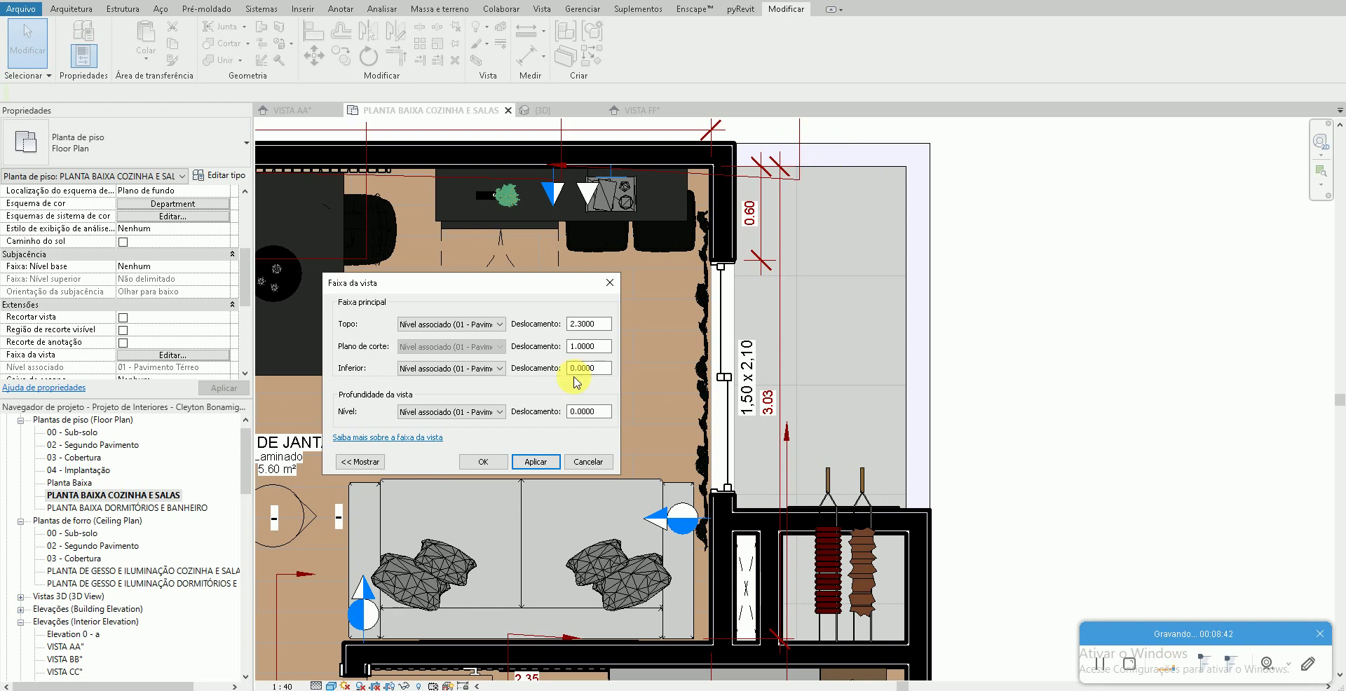
Set the floor plan's cut plane offset to 0.9 and accept the view range
double_click(594, 345)
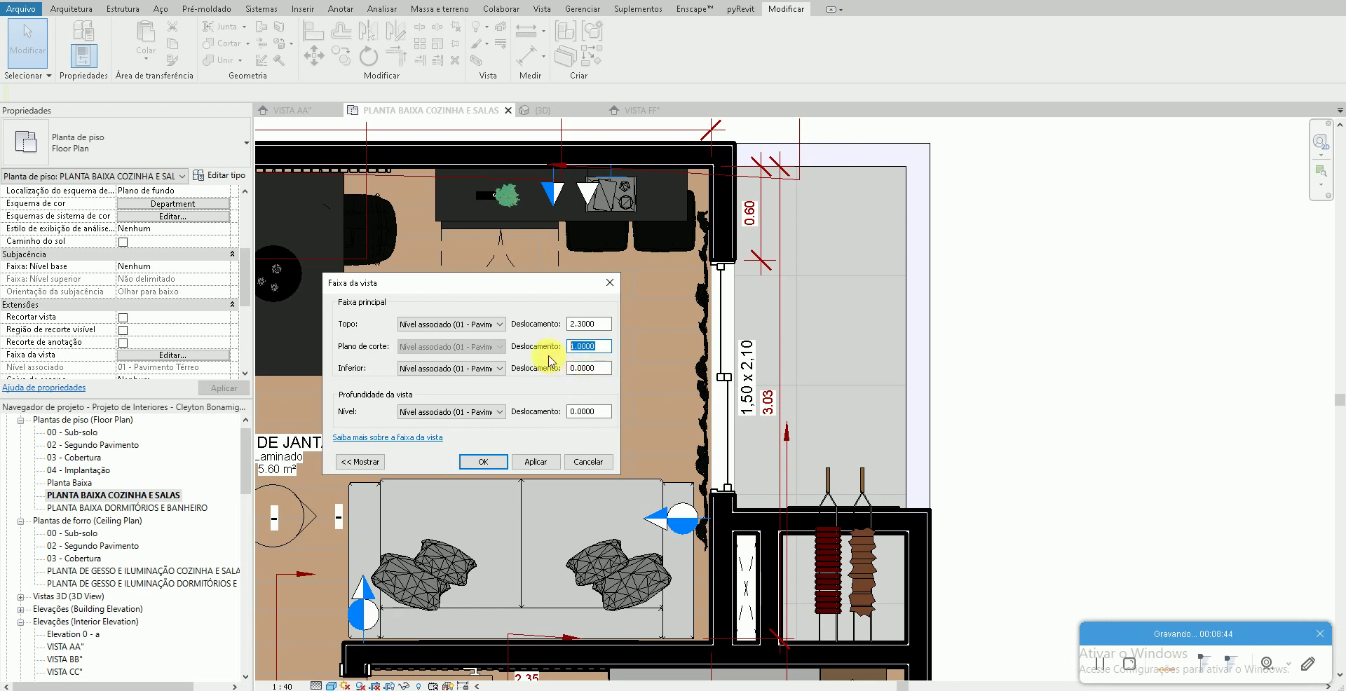
text(0.9)
click(535, 461)
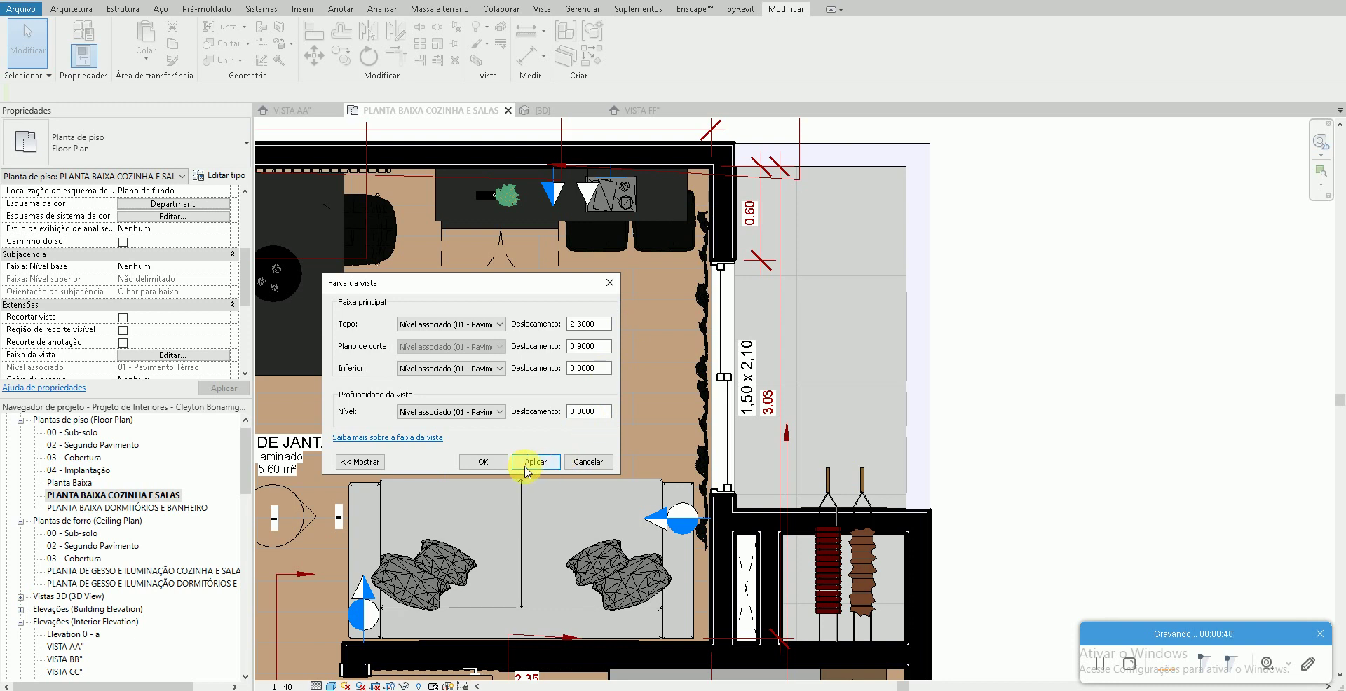
double_click(586, 346)
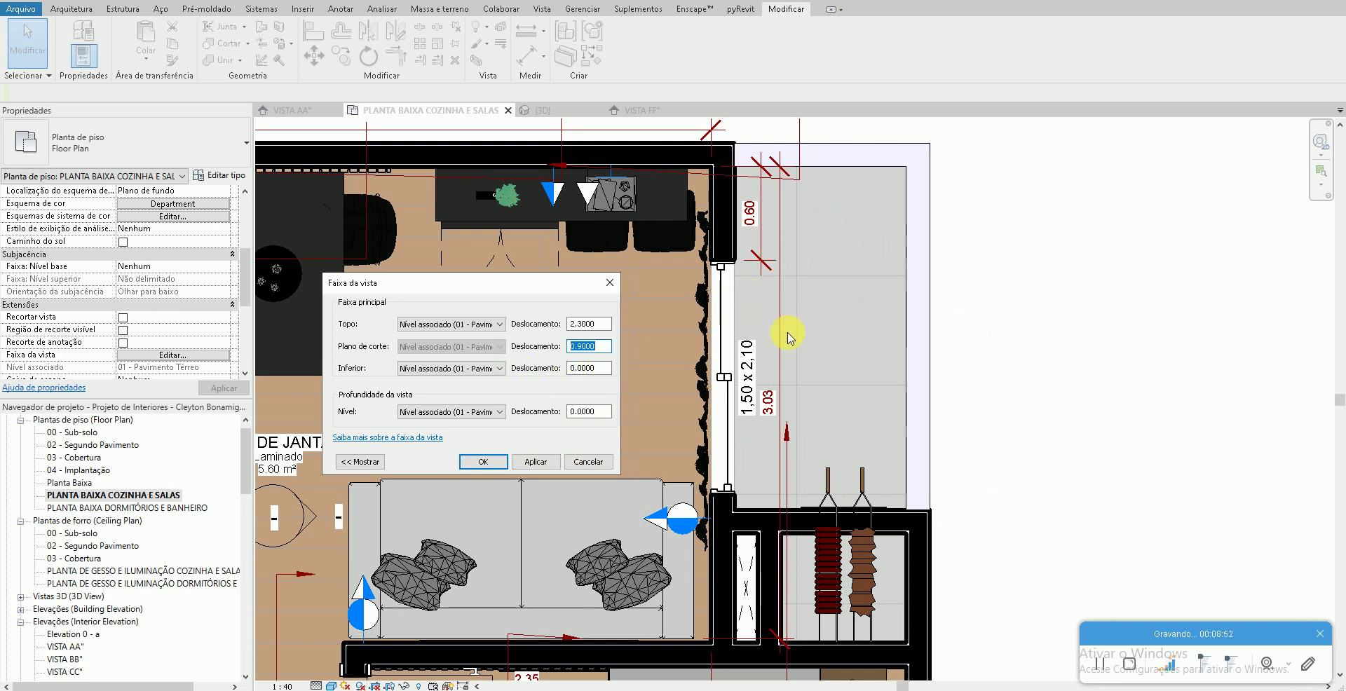
click(483, 461)
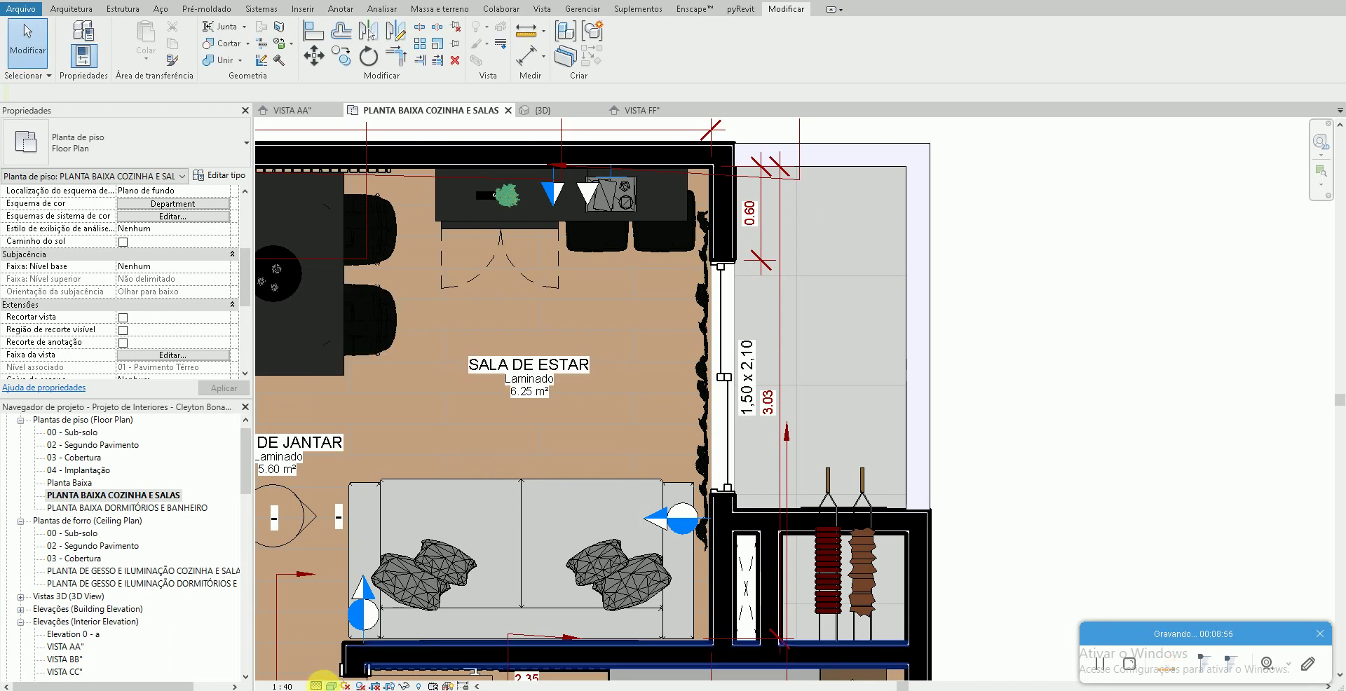
Reveal the hidden elements in the floor plan to check around the balcony, and leave that mode
click(419, 686)
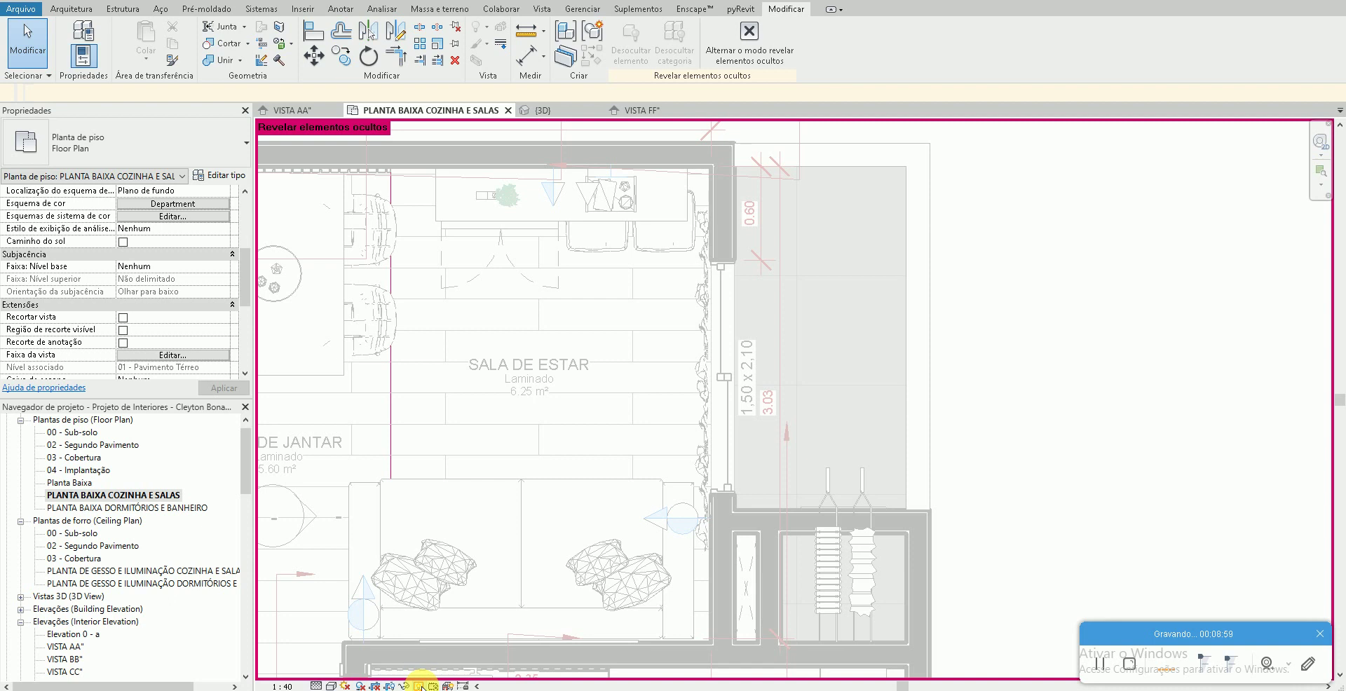
click(419, 686)
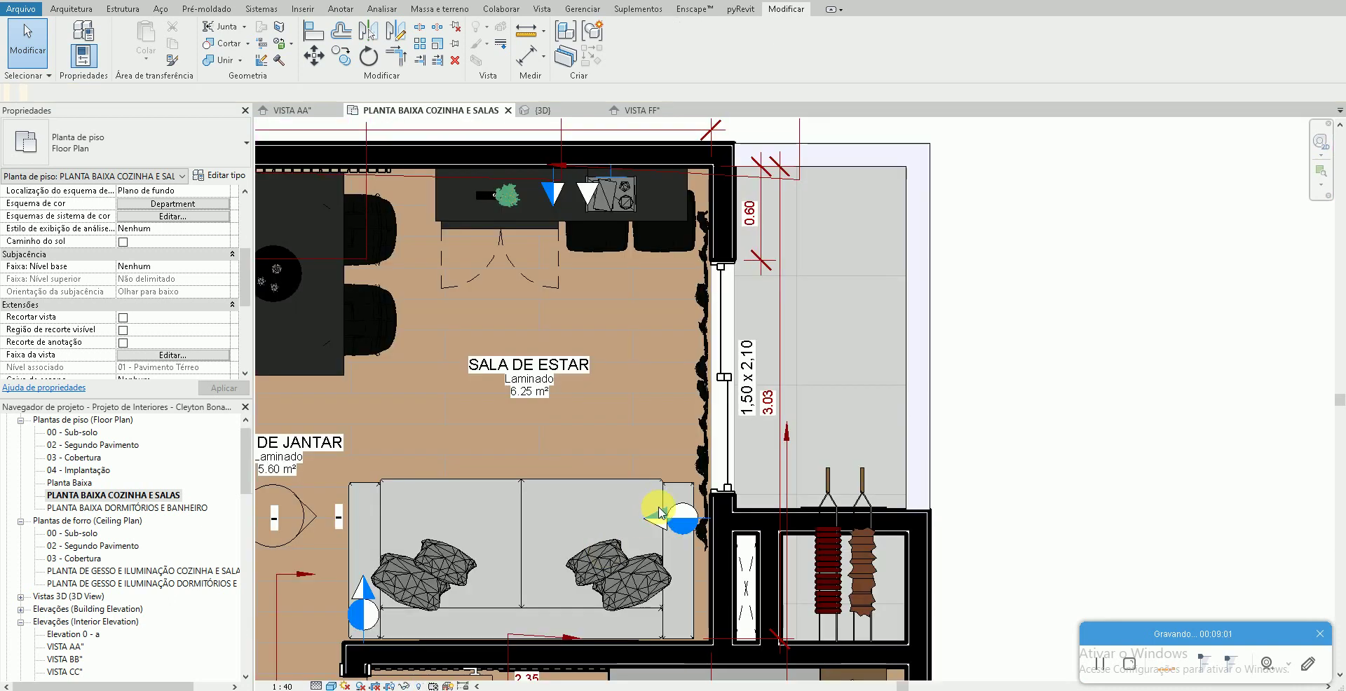
In the floor plan's view range, set the view depth level to Ilimitada and the cut plane offset to 0.5
click(148, 355)
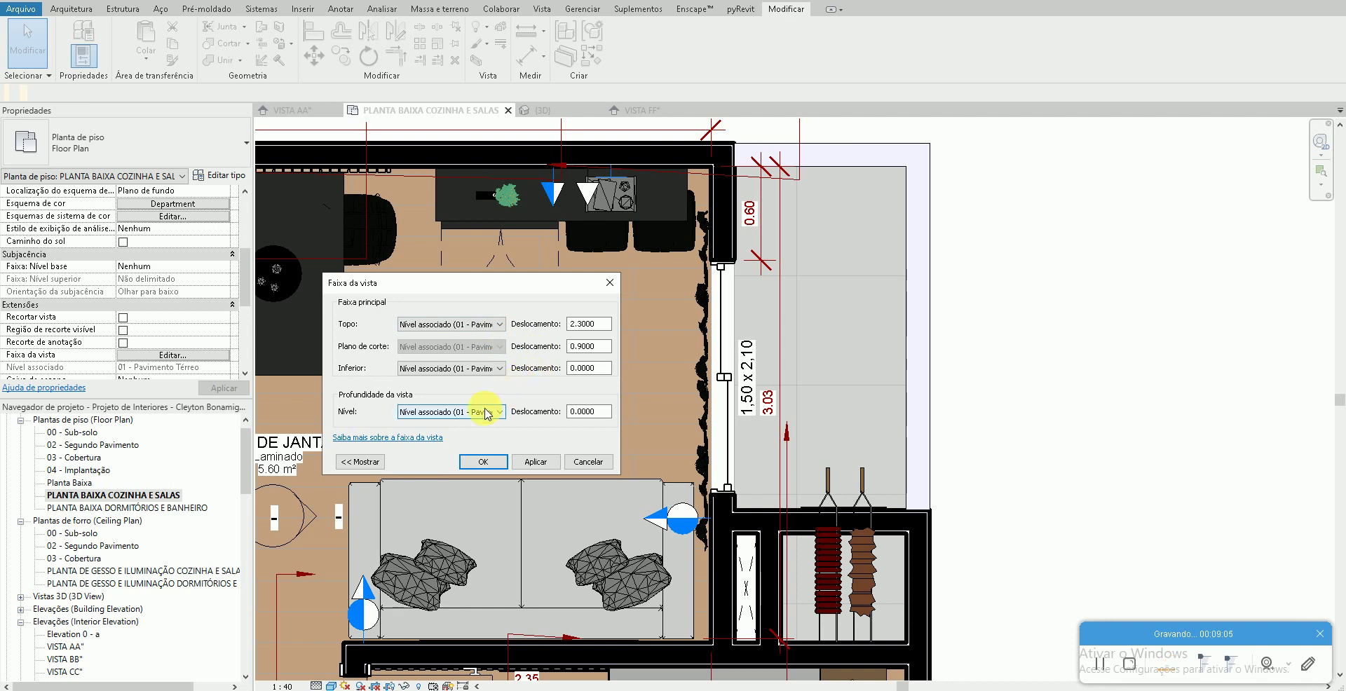
click(487, 412)
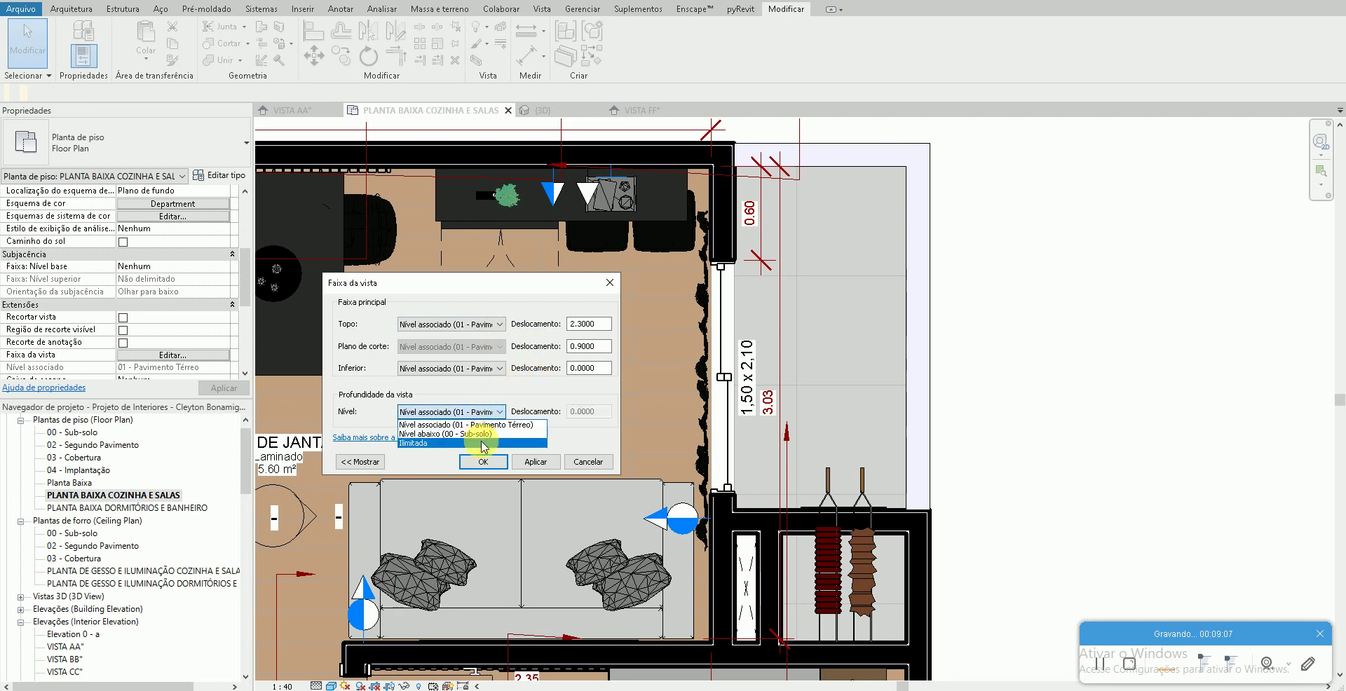
click(484, 435)
click(531, 462)
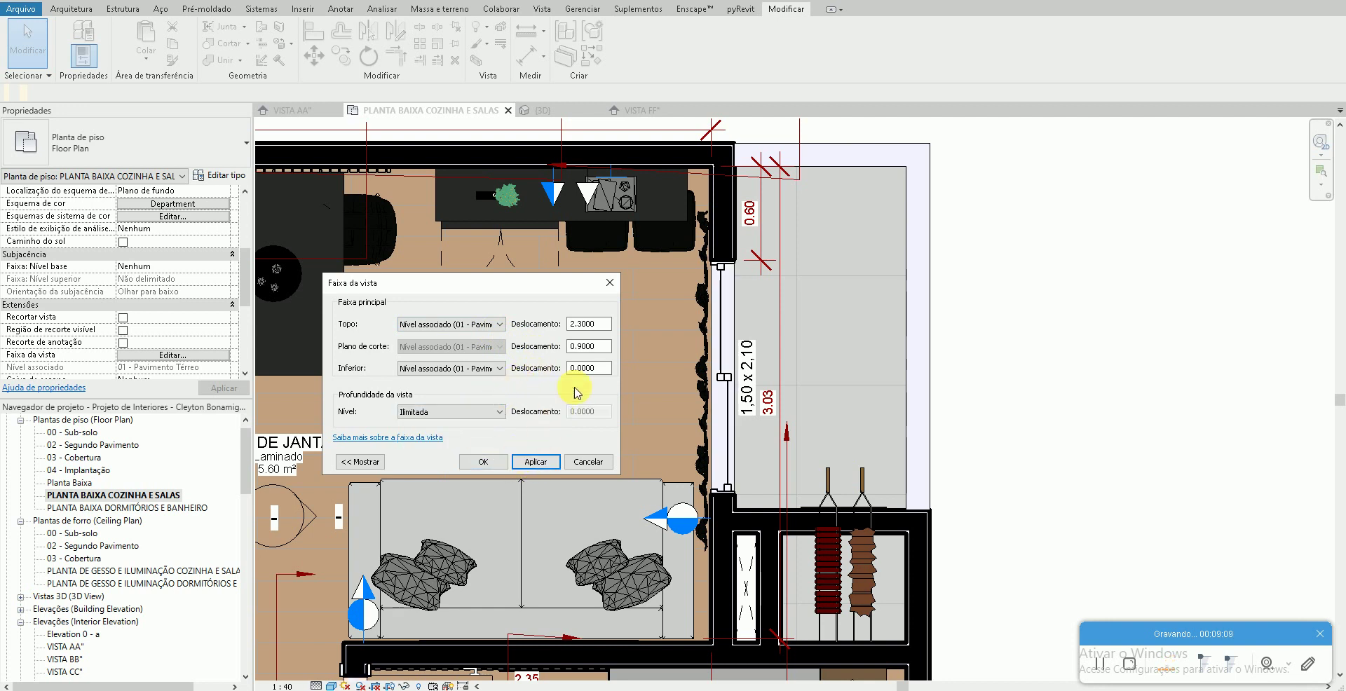
double_click(603, 346)
text(0.5)
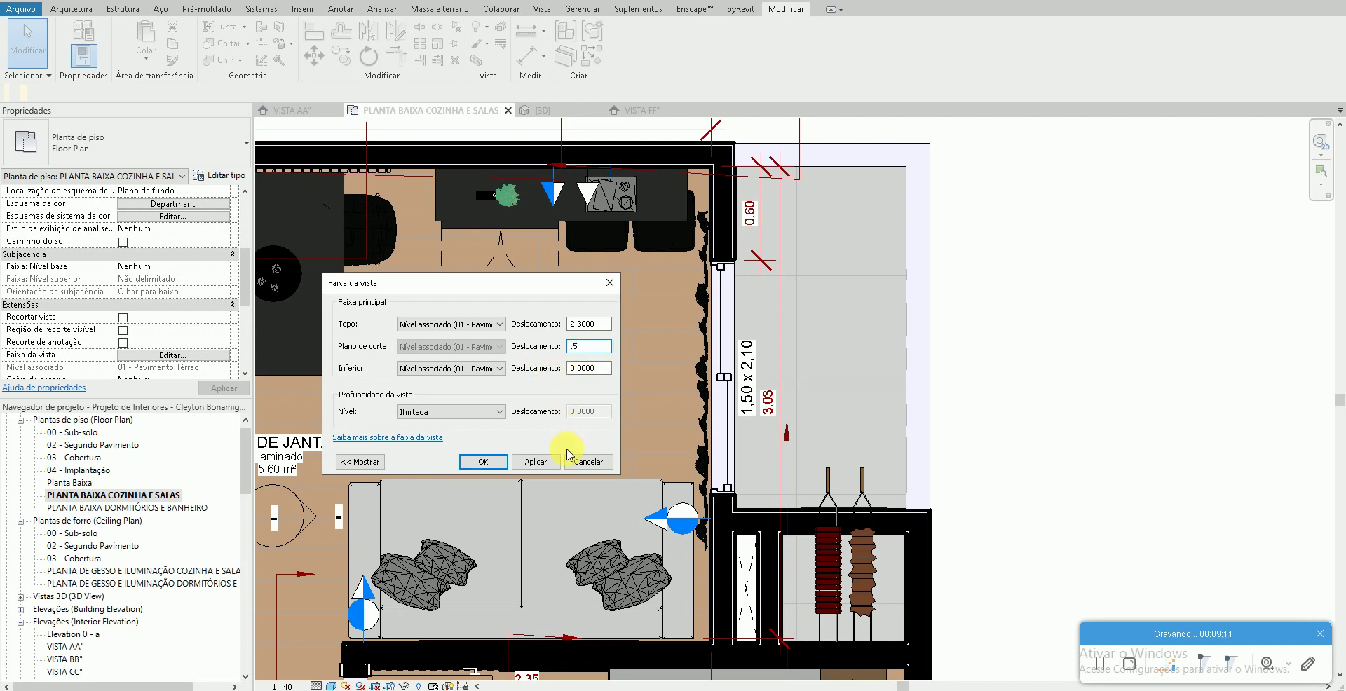
click(540, 462)
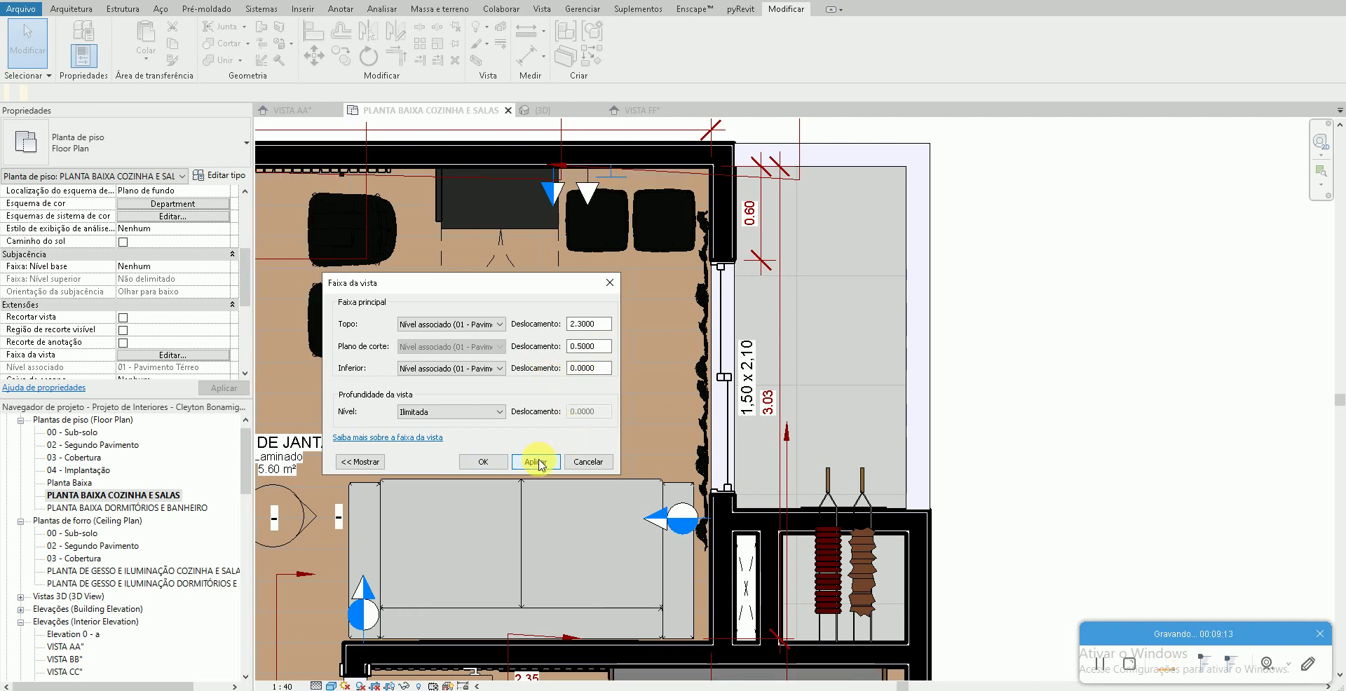
Set the view range's top offset to 0.5 to match the cut plane, and apply it
click(471, 324)
click(536, 334)
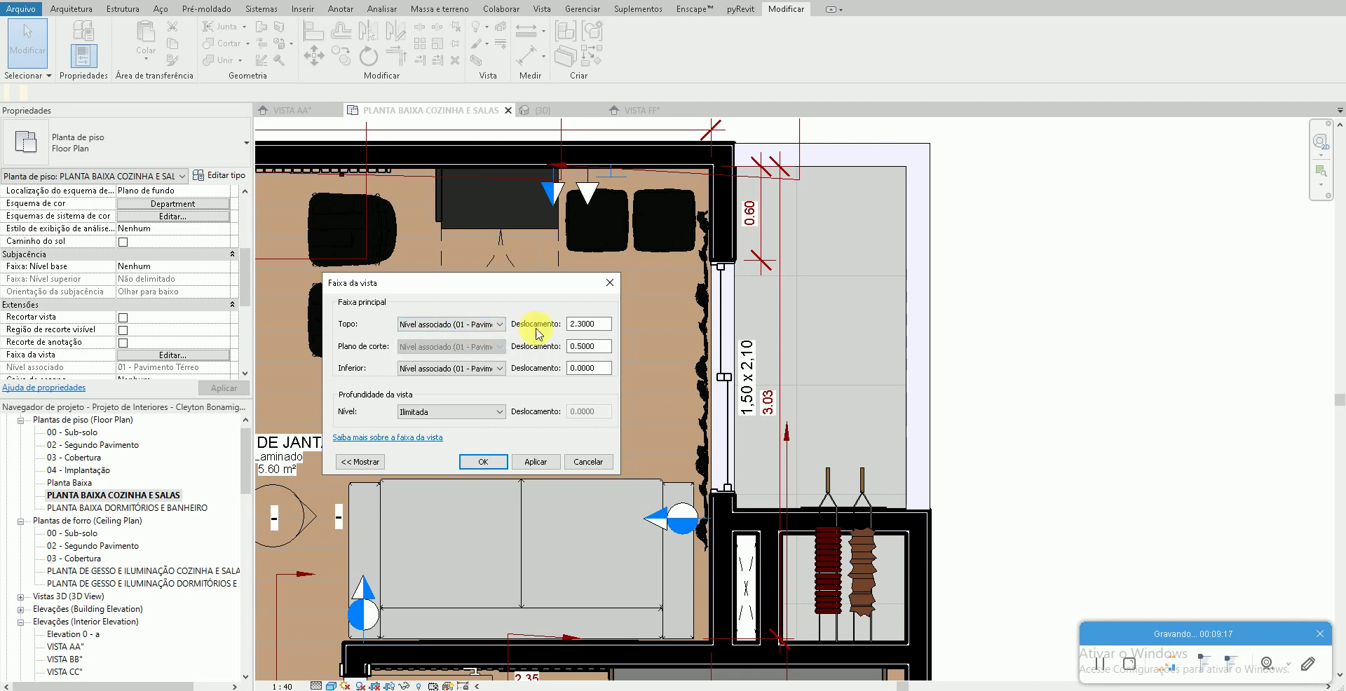
drag(604, 325, 567, 328)
text(0.5)
click(535, 461)
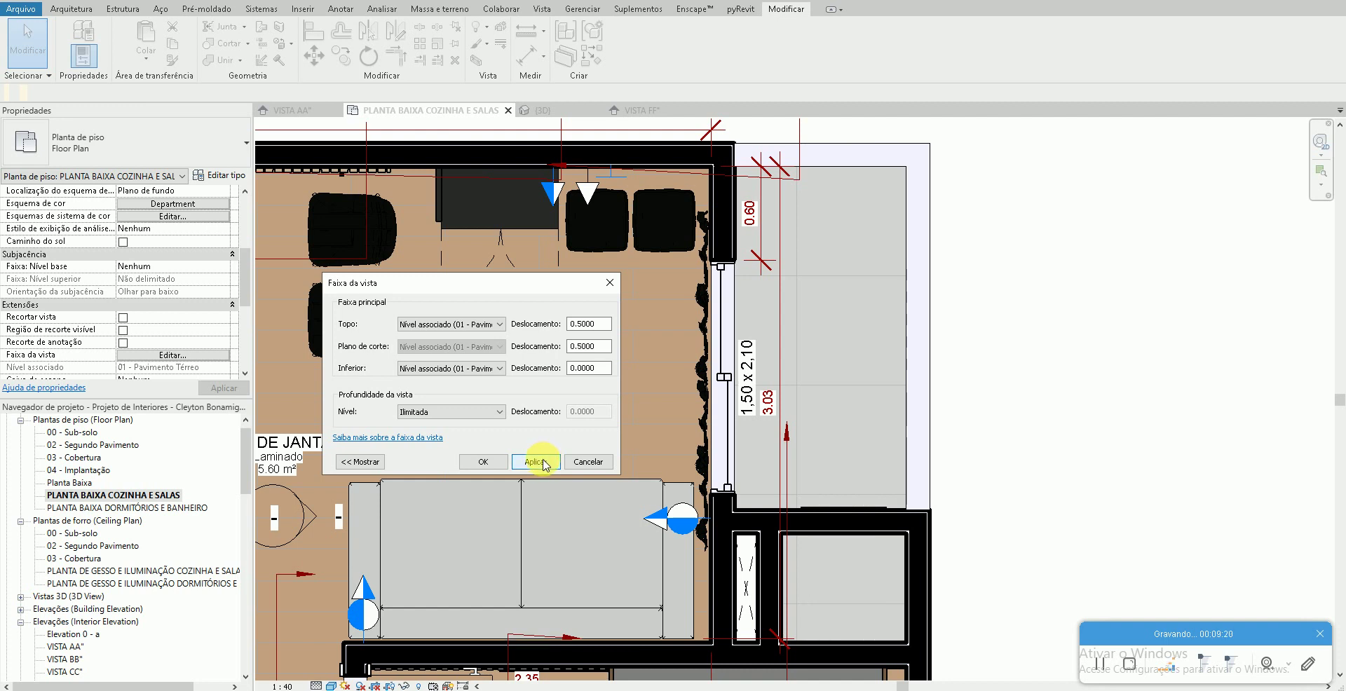
Set the view range's top offset to 2.0, accept it and inspect the balcony in the floor plan
drag(604, 323, 567, 325)
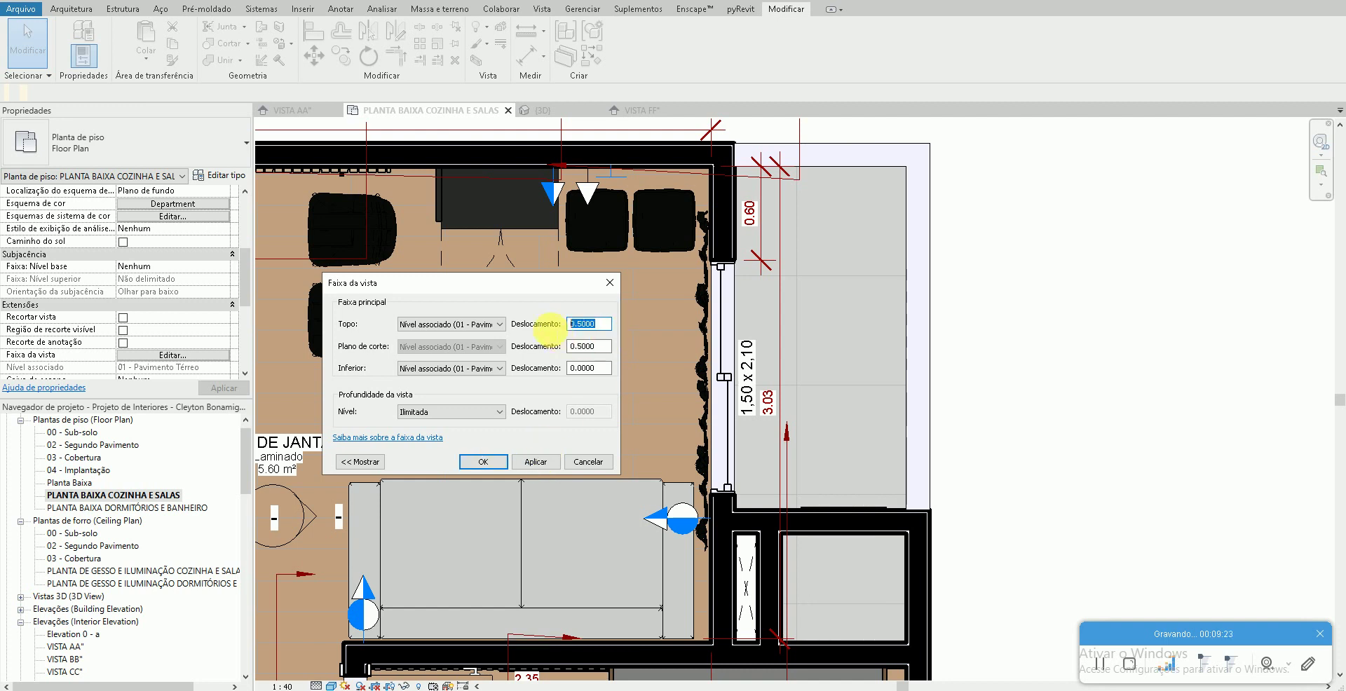
text(2)
click(537, 461)
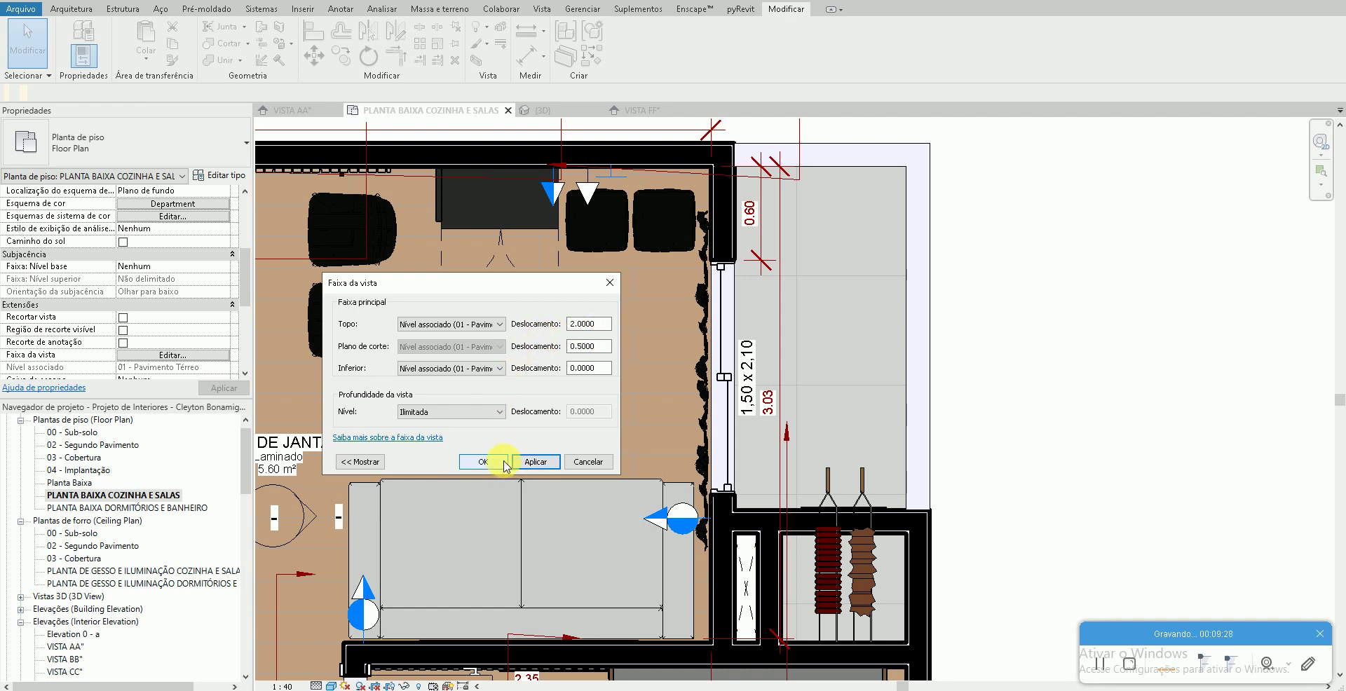
click(481, 461)
scroll(674, 430, down, 1)
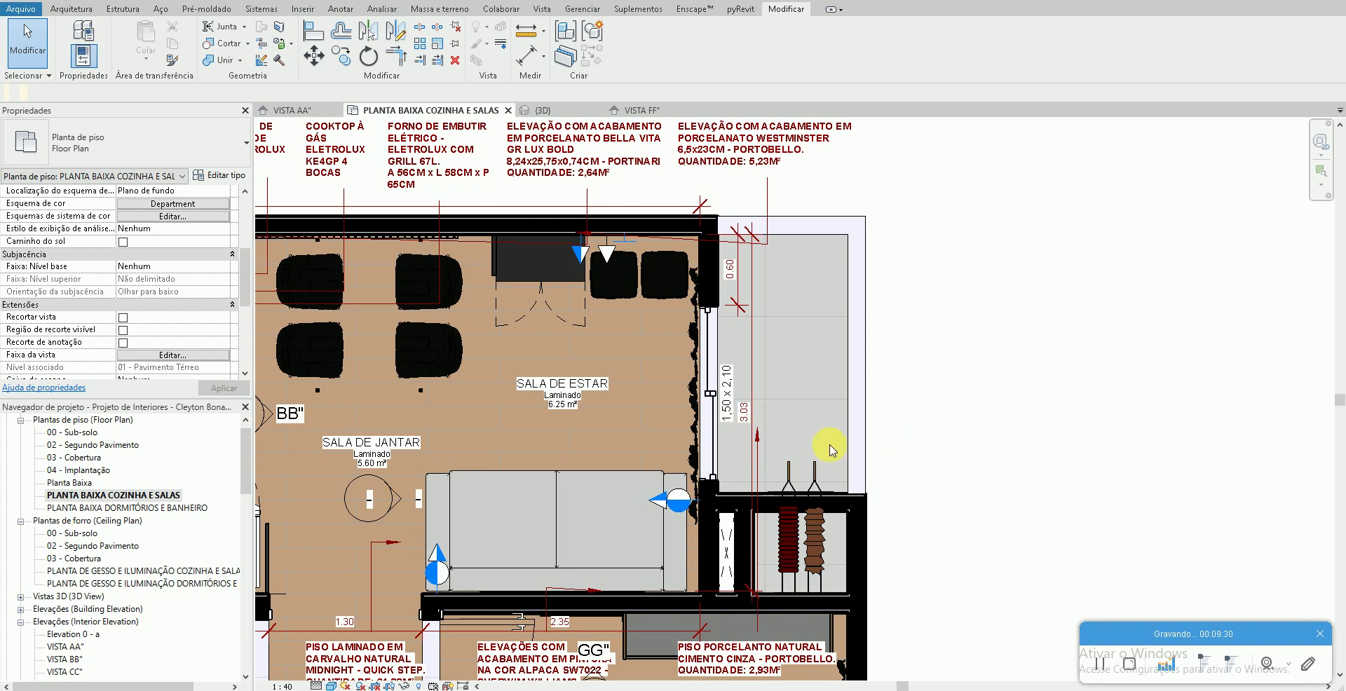
scroll(829, 435, up, 1)
middle_drag(546, 345, 684, 356)
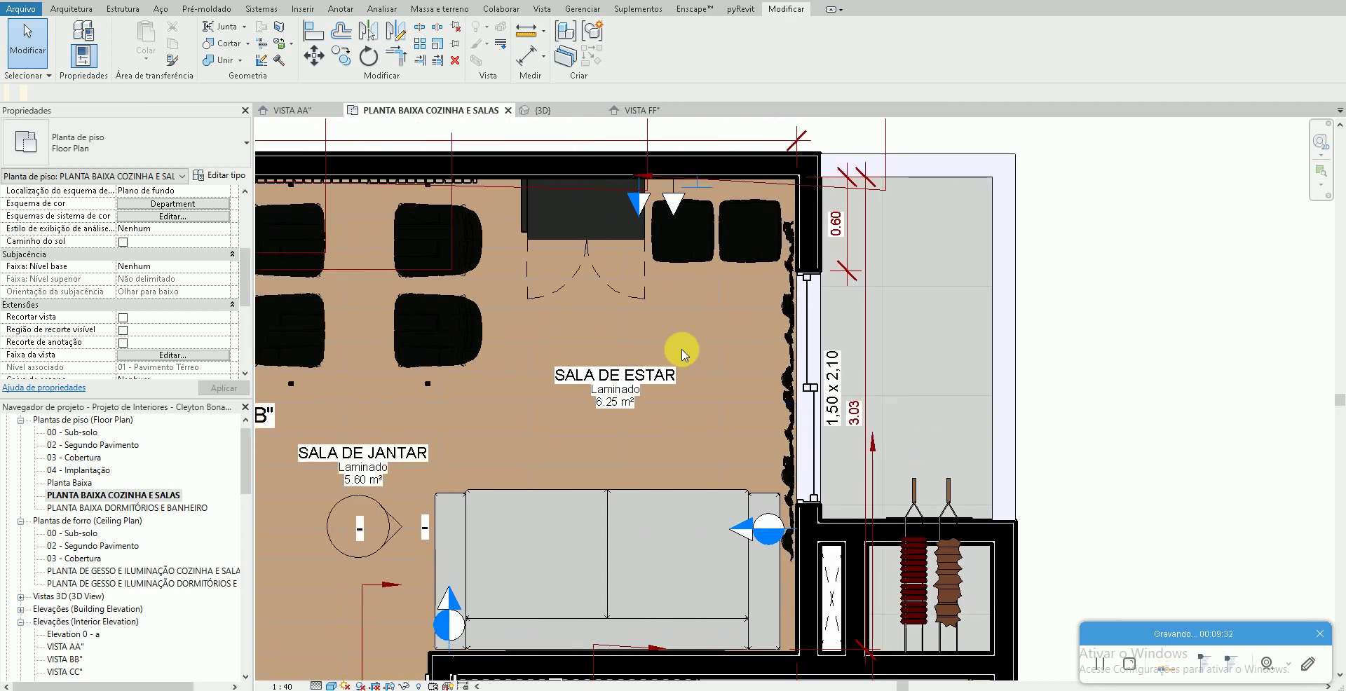
Return to the 3D view and examine the finished low balcony walls from outside
click(252, 1)
scroll(488, 553, down, 1)
shift+middle_drag(487, 553, 471, 569)
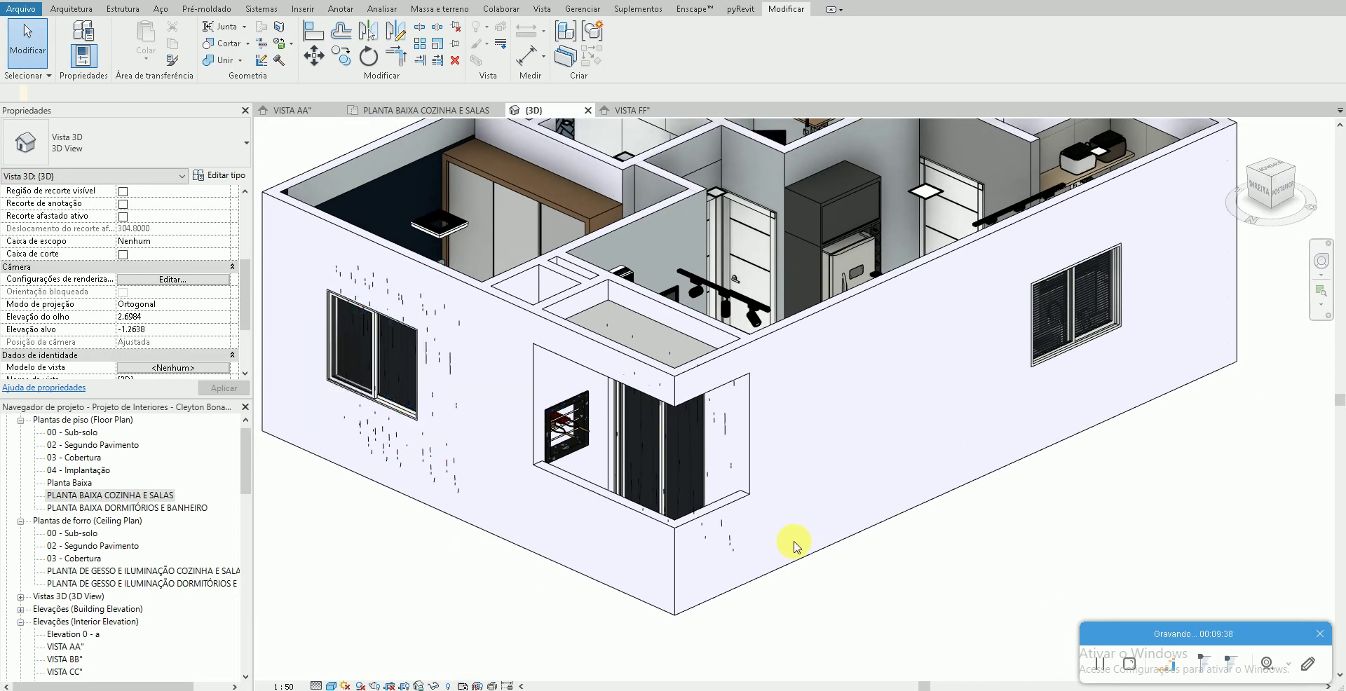
scroll(795, 546, down, 1)
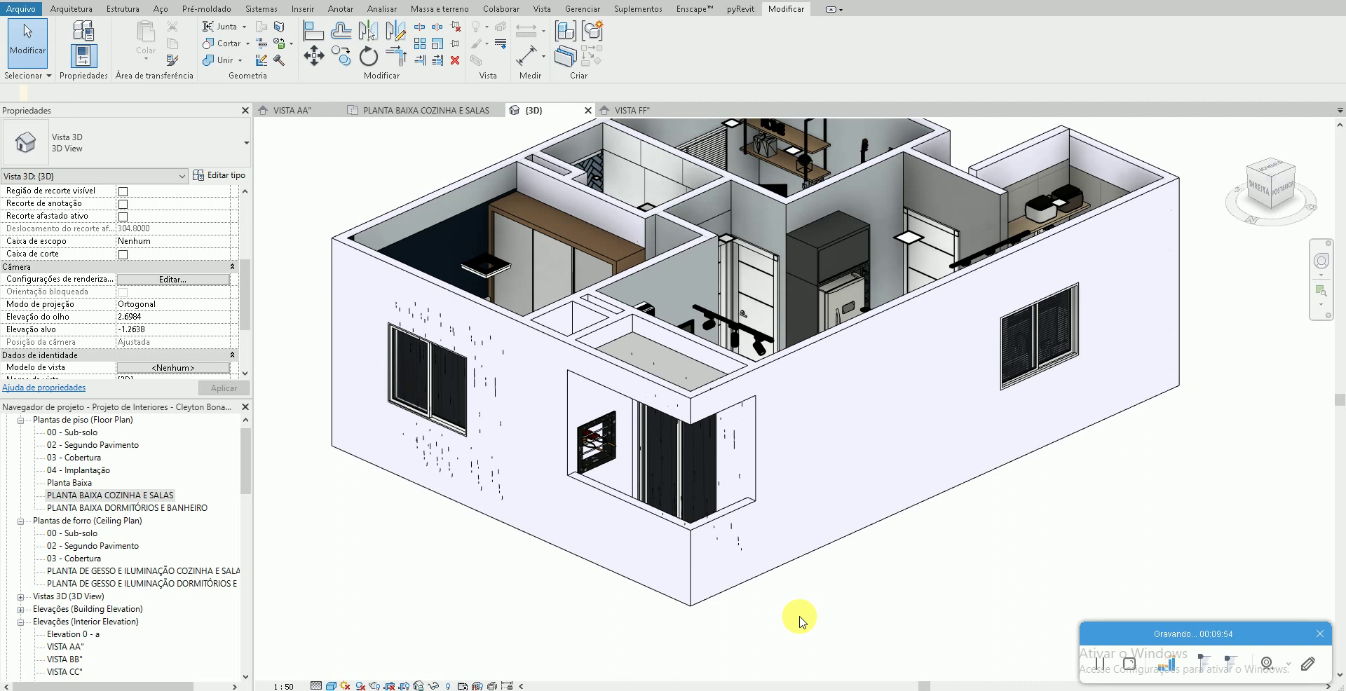
click(539, 10)
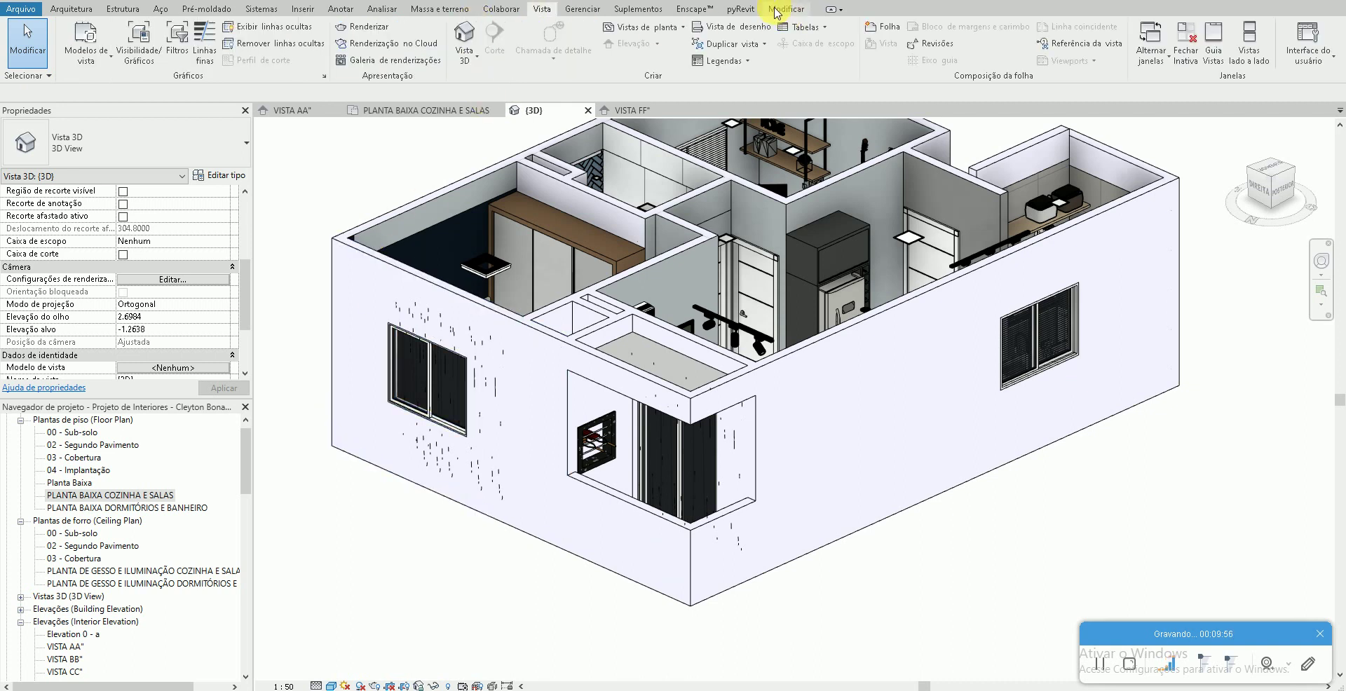
click(640, 28)
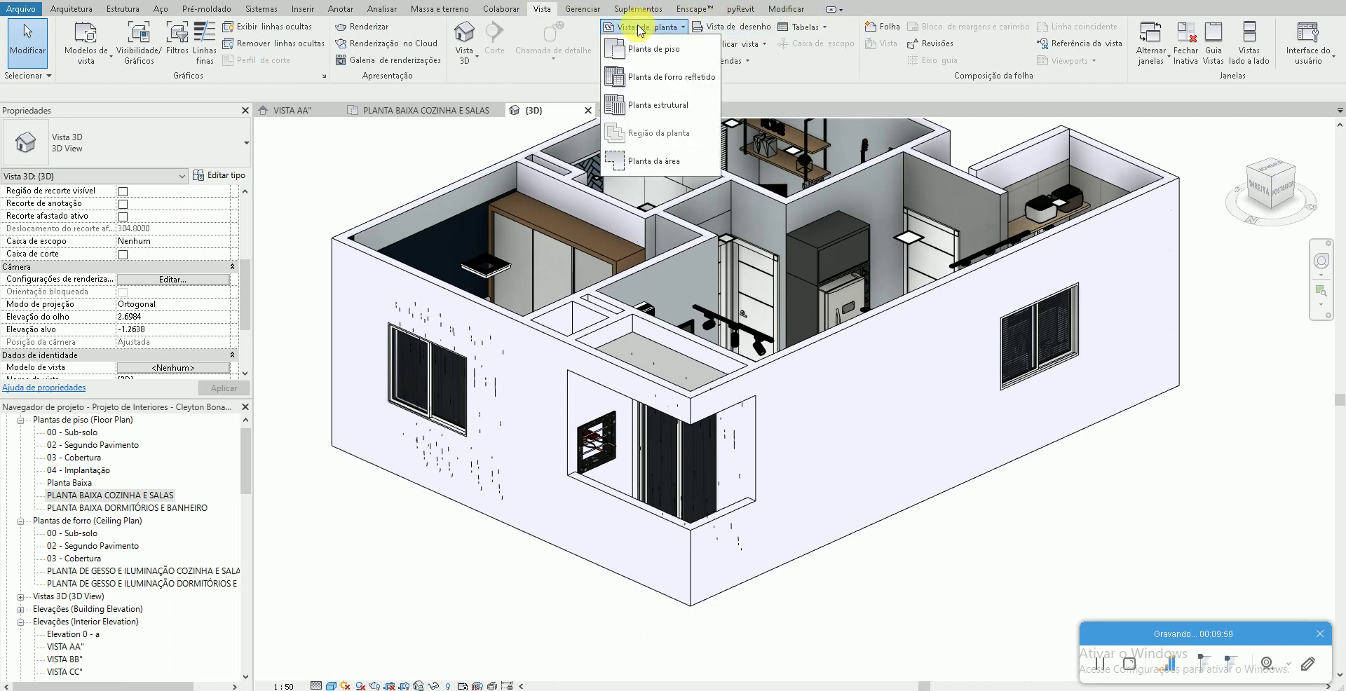
click(420, 163)
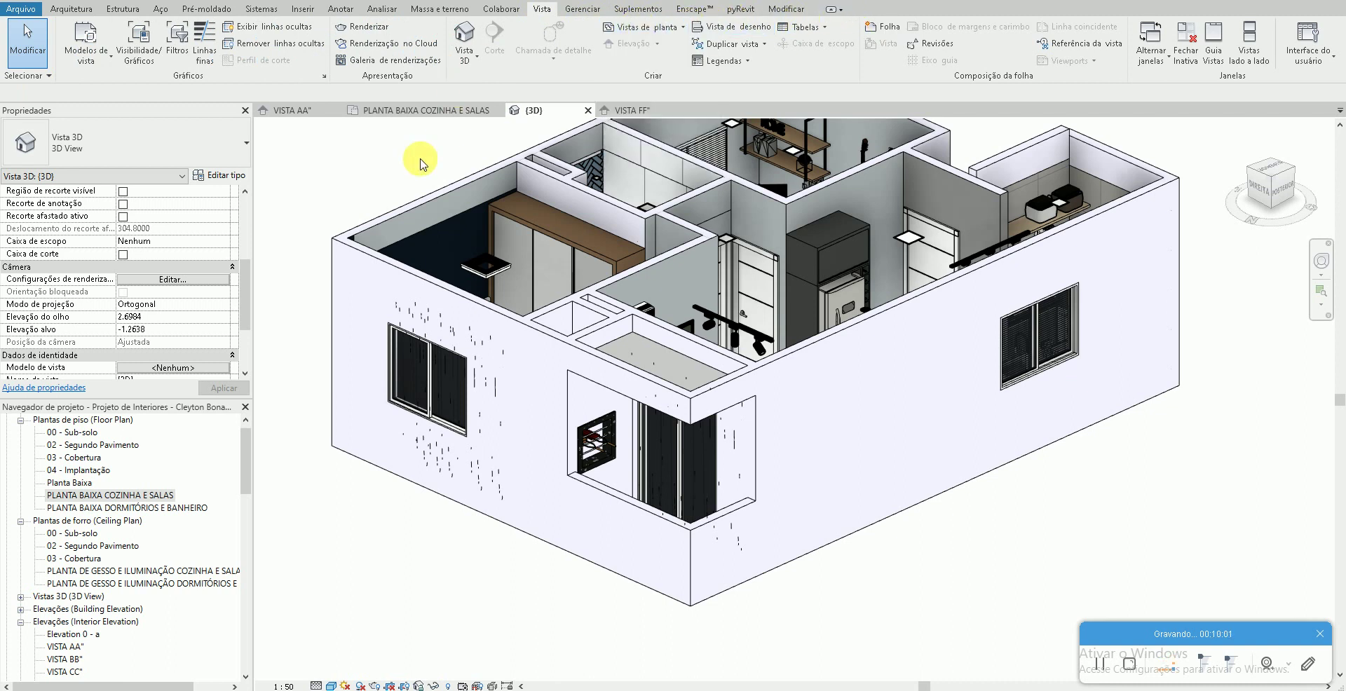
Switch to the browser and open the Hotmart page for the Pacote 5 Revit blocks from the YouTube channel's featured video
click(88, 689)
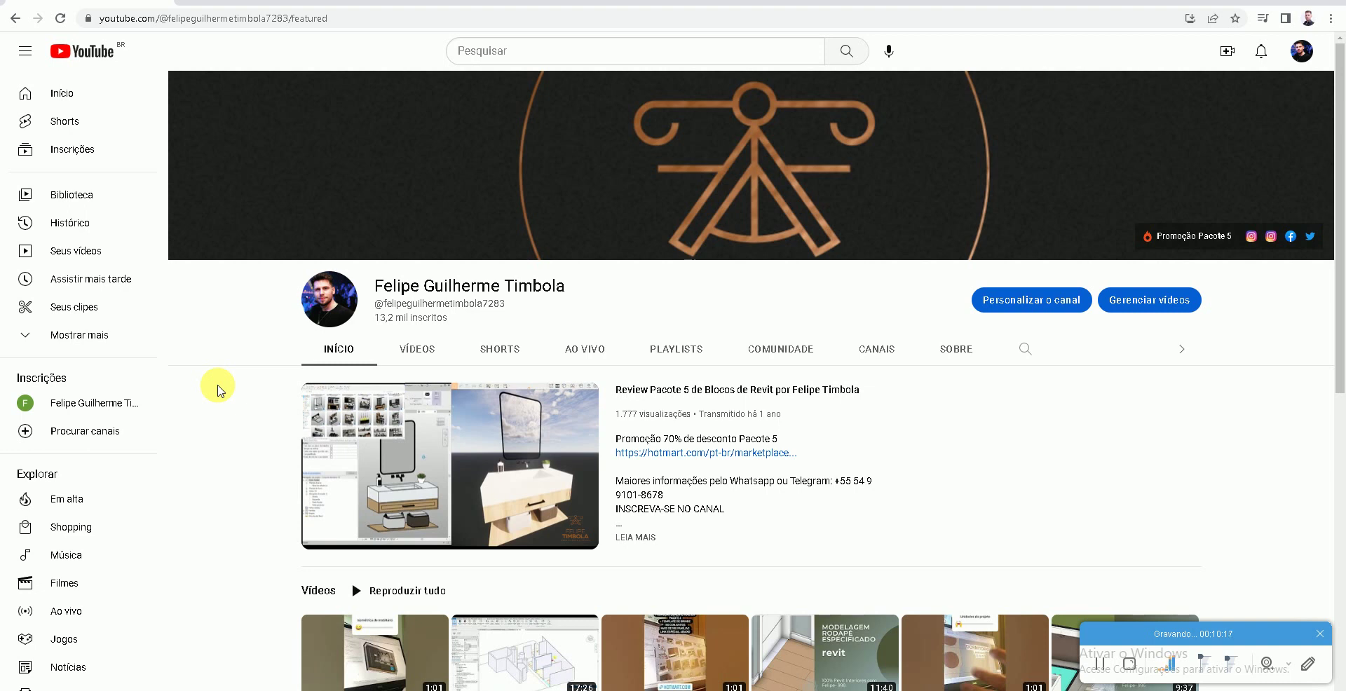
click(691, 453)
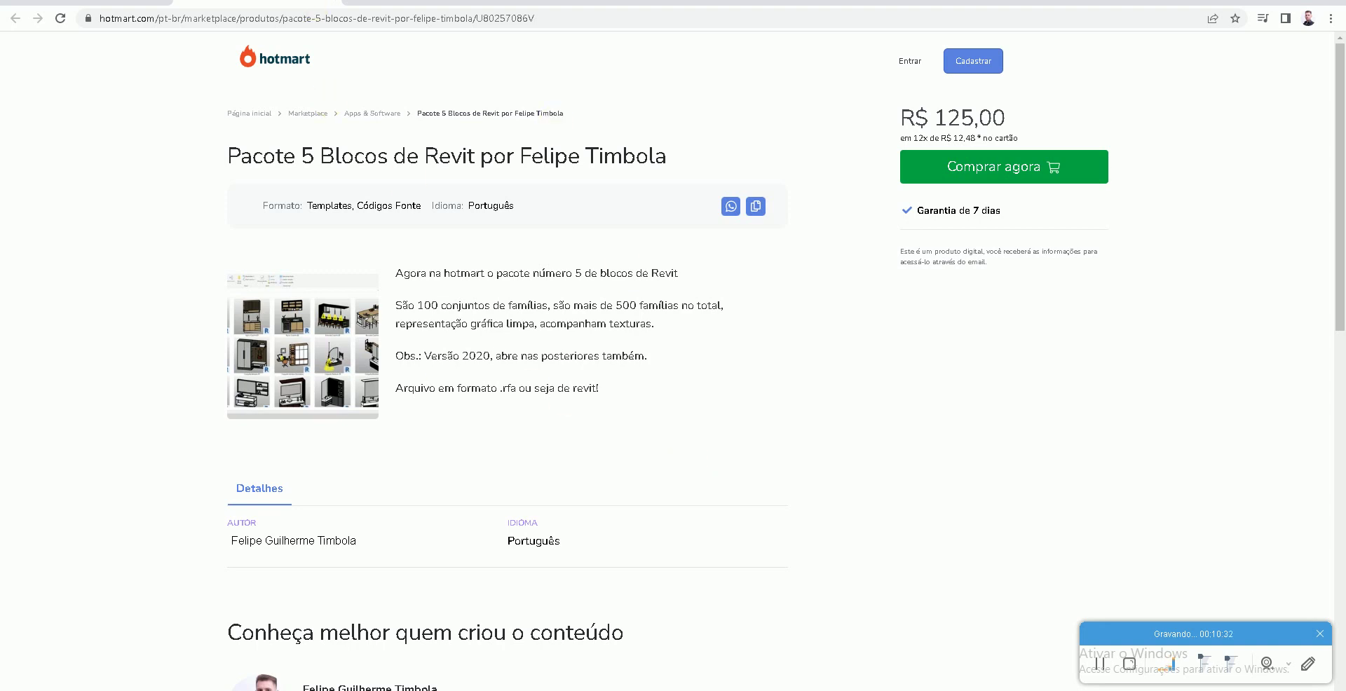
Leave the Hotmart page and view both Instagram profiles linked in the YouTube channel's banner, closing each page
click(330, 1)
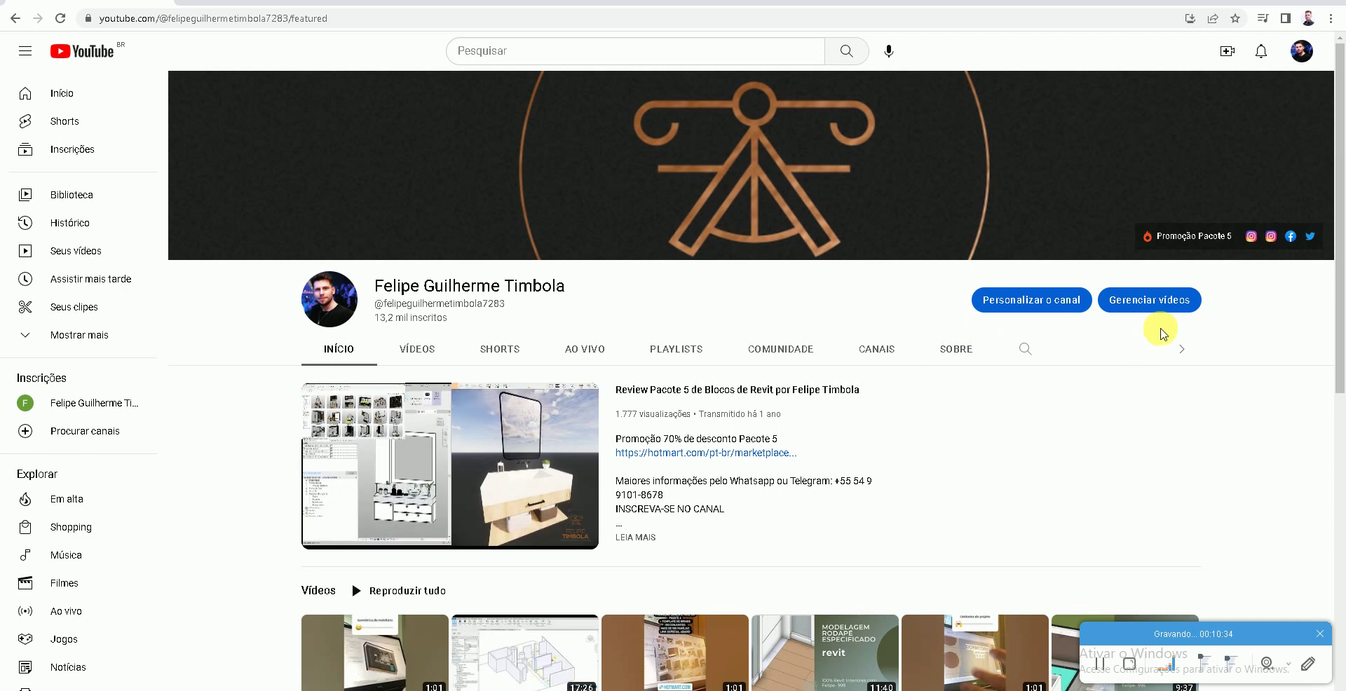
click(1249, 239)
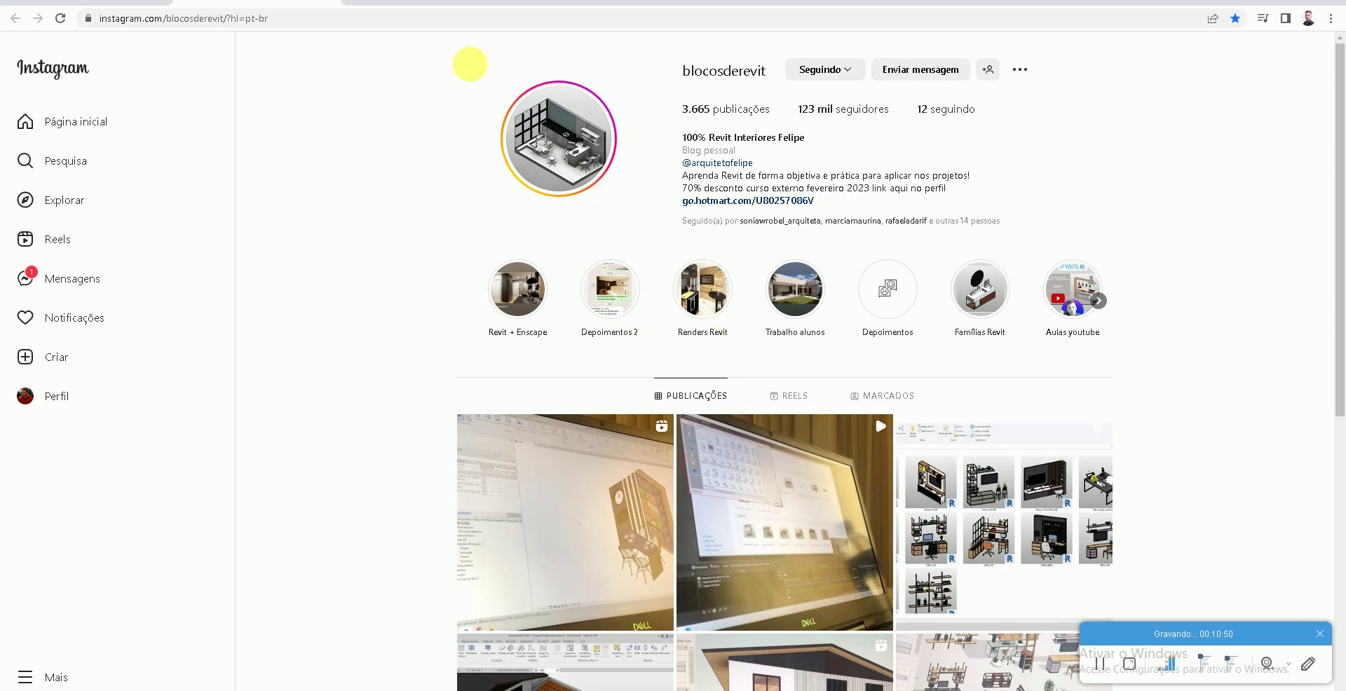
click(333, 3)
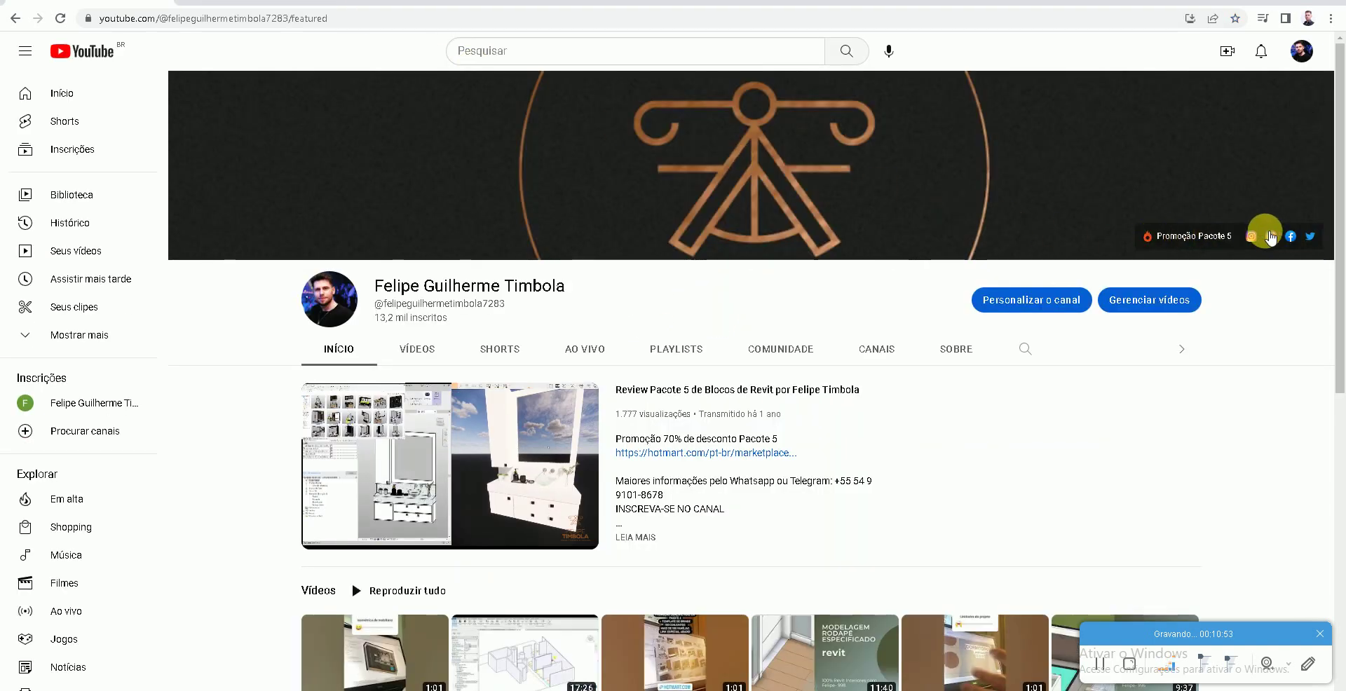
click(1262, 235)
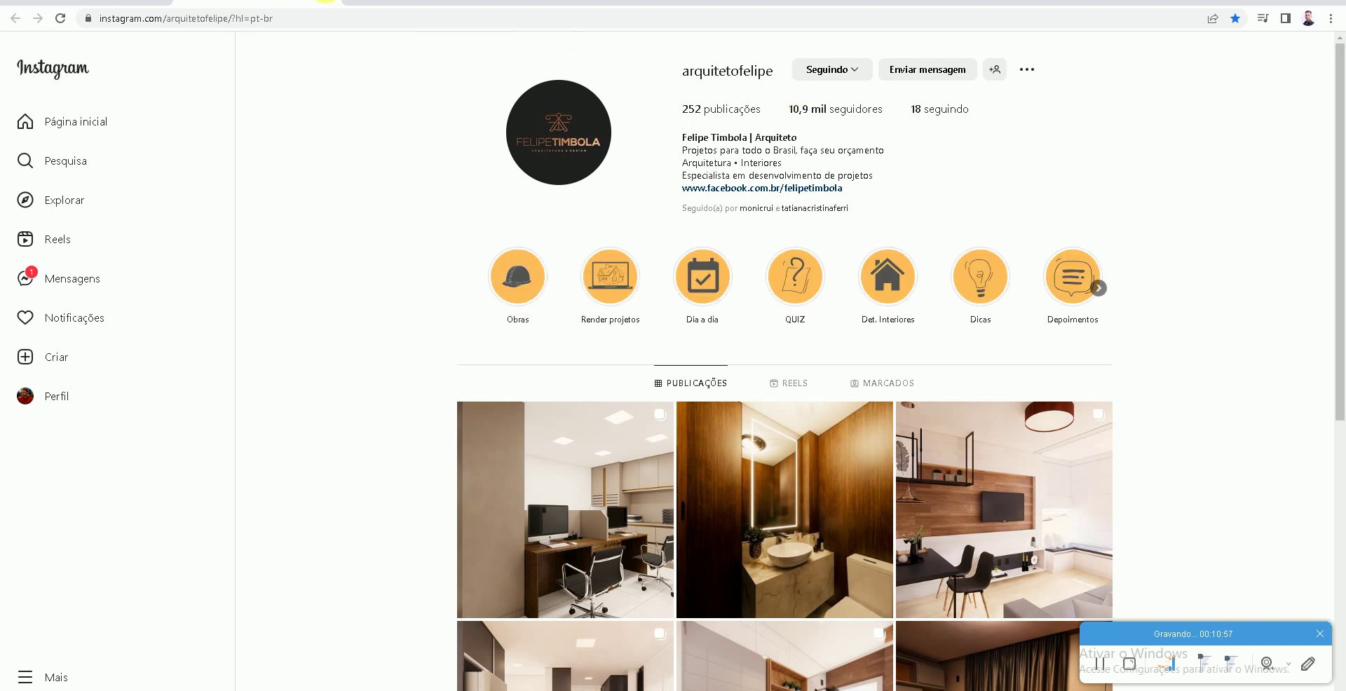
click(336, 0)
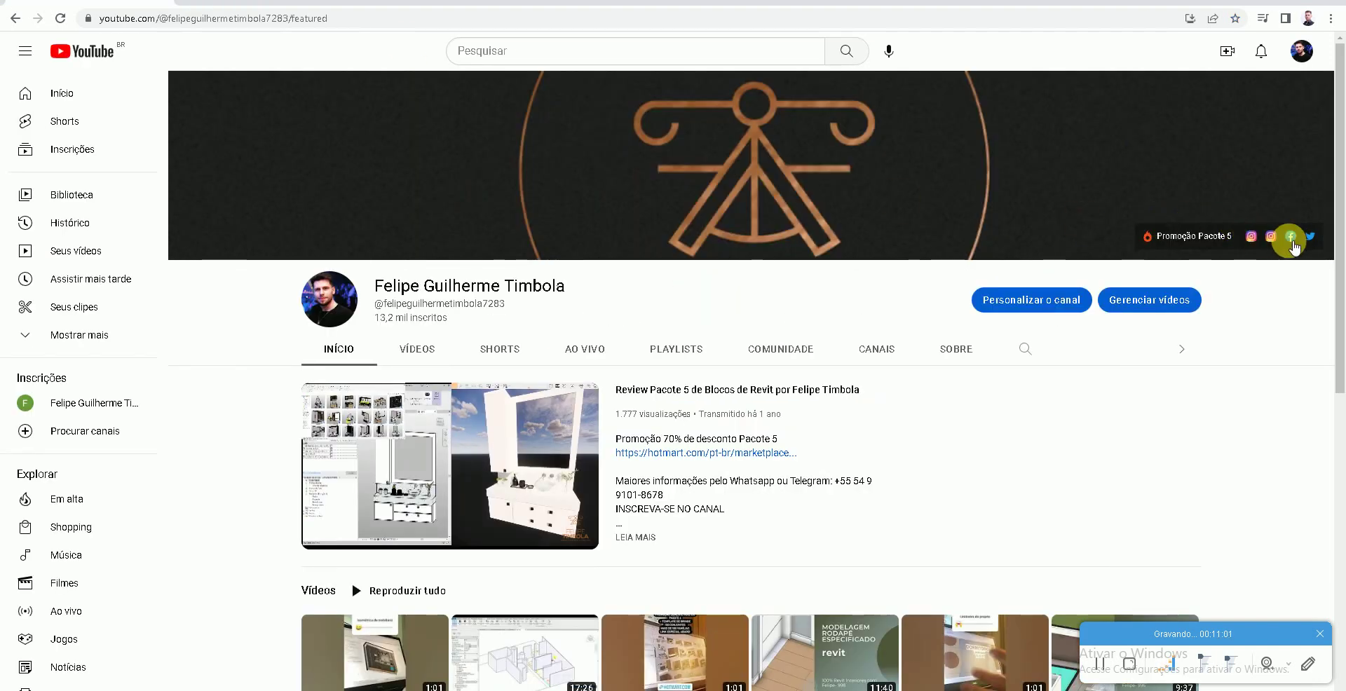
View the Facebook and Twitter pages linked in the YouTube channel's banner, closing each page and returning to the channel
click(1292, 241)
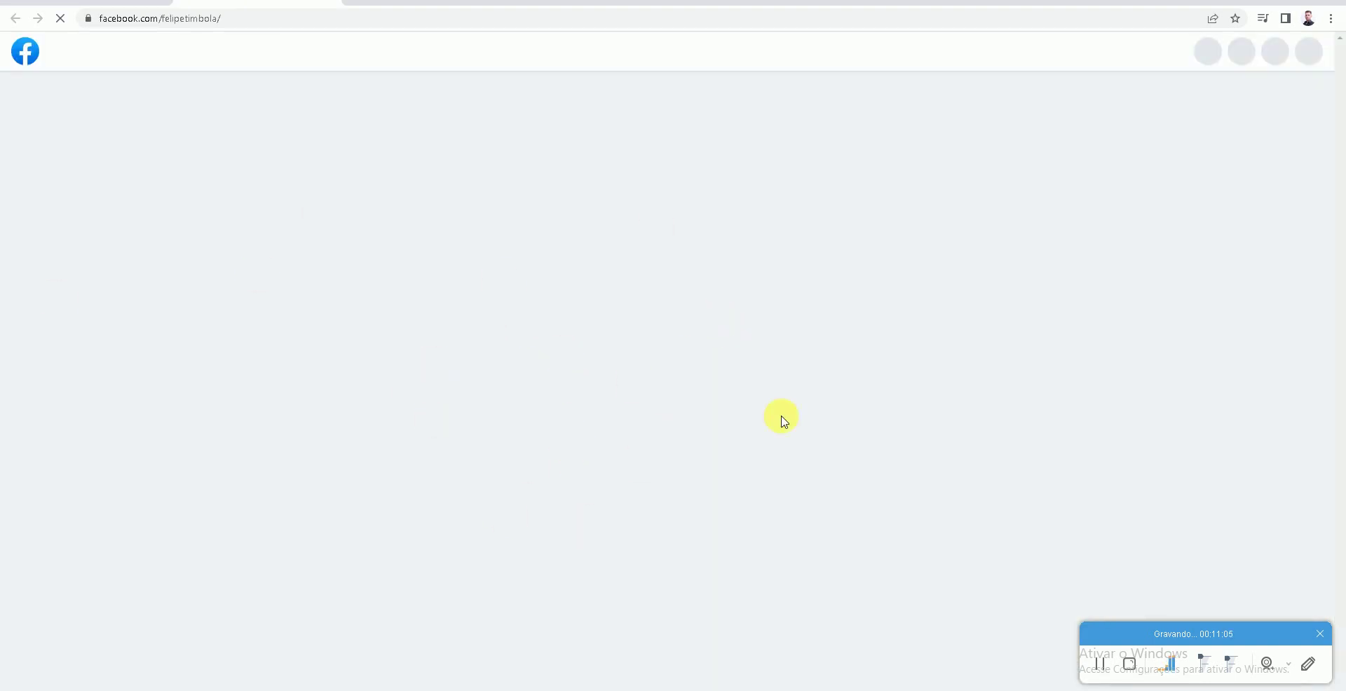
scroll(722, 444, down, 6)
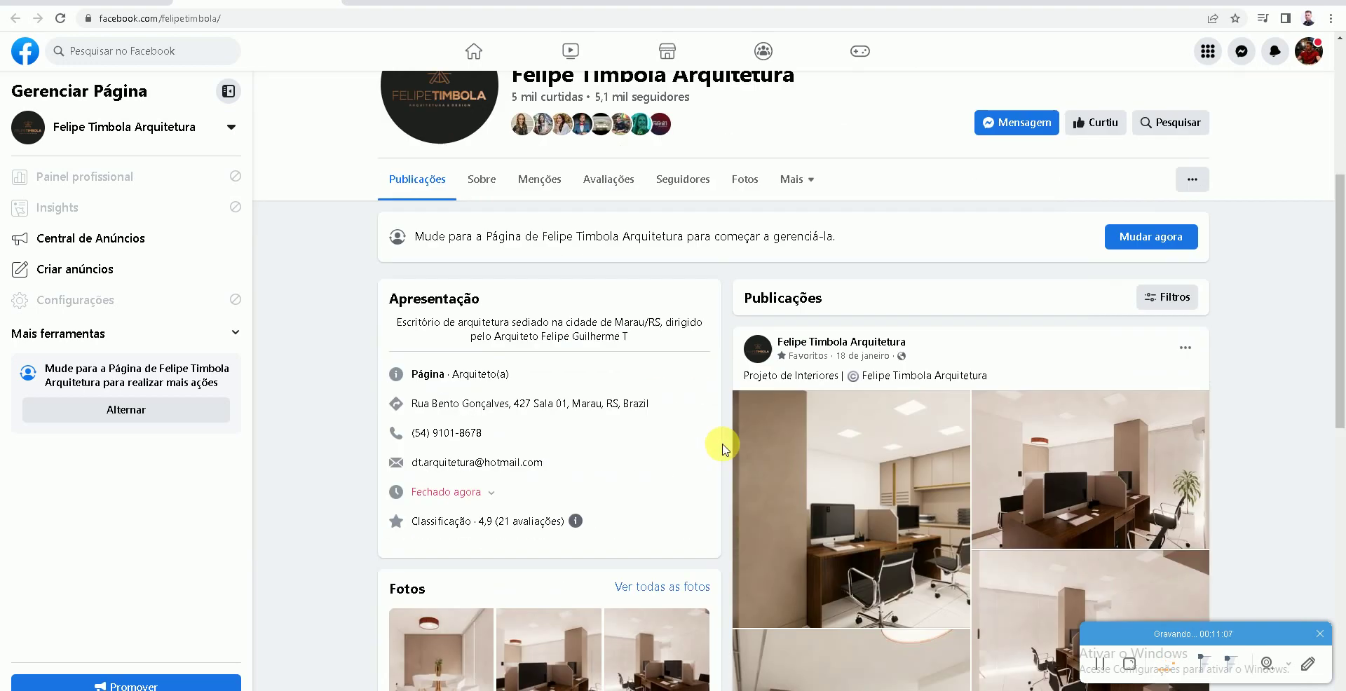
click(334, 1)
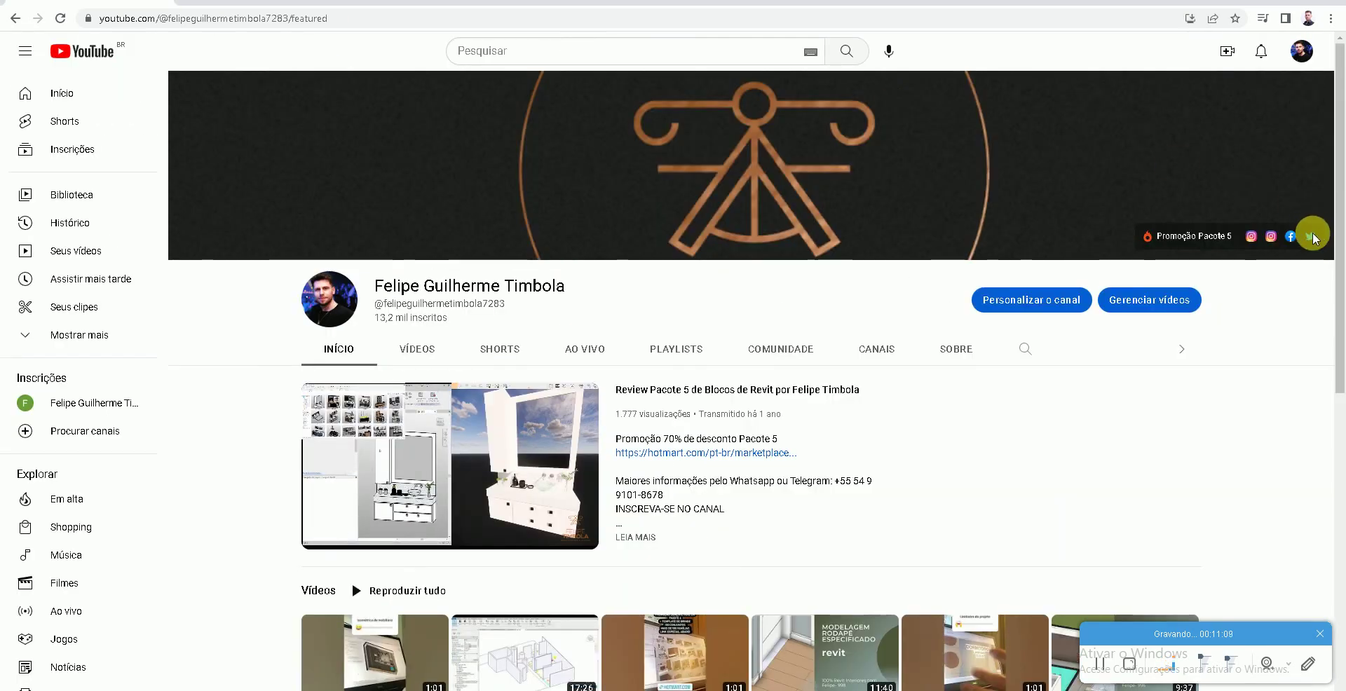
click(1312, 233)
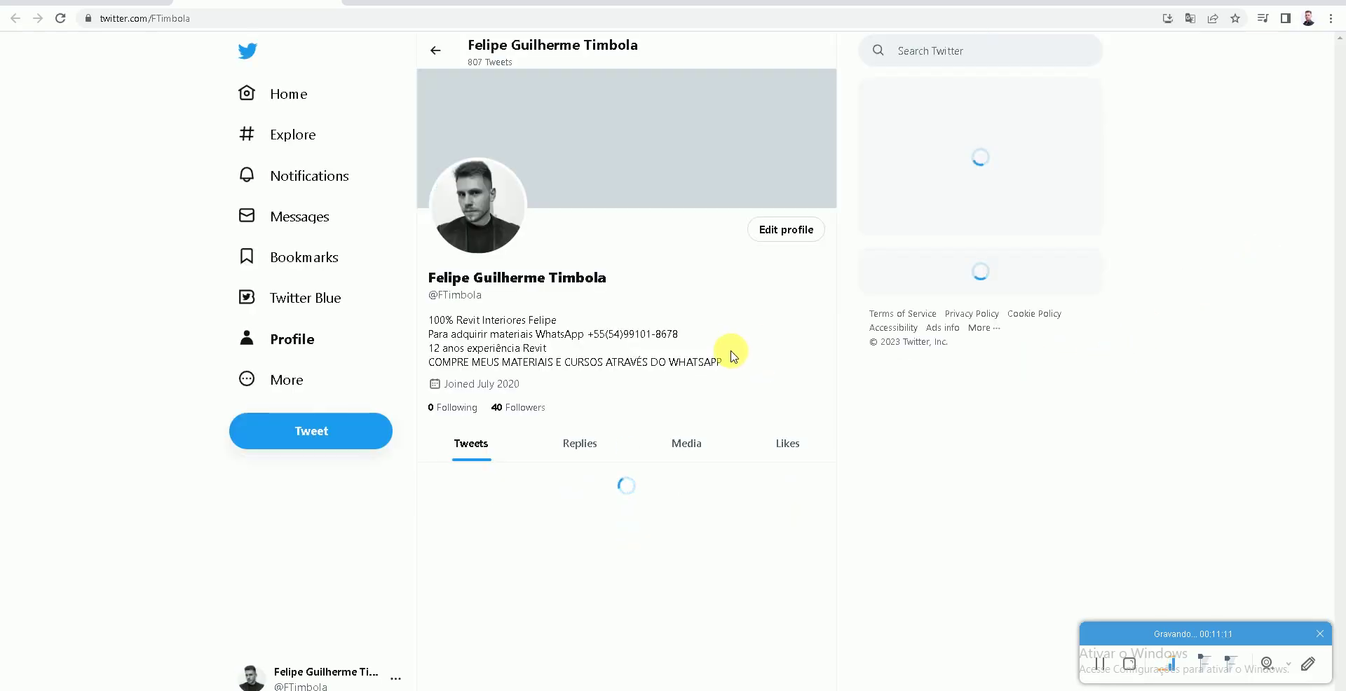
click(334, 2)
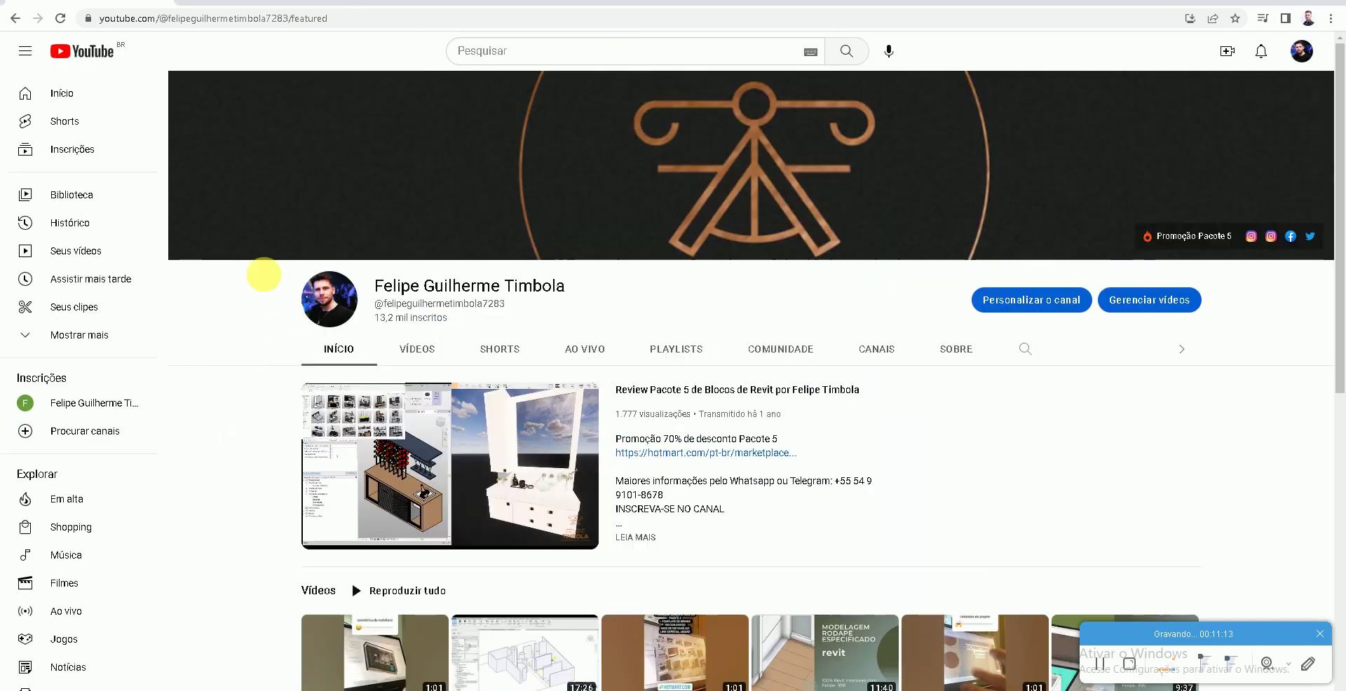
Switch to File Explorer from the desktop and open the Revit interiors course folder inside bkp on drive Dados (D:)
key(alt+Tab)
click(1342, 690)
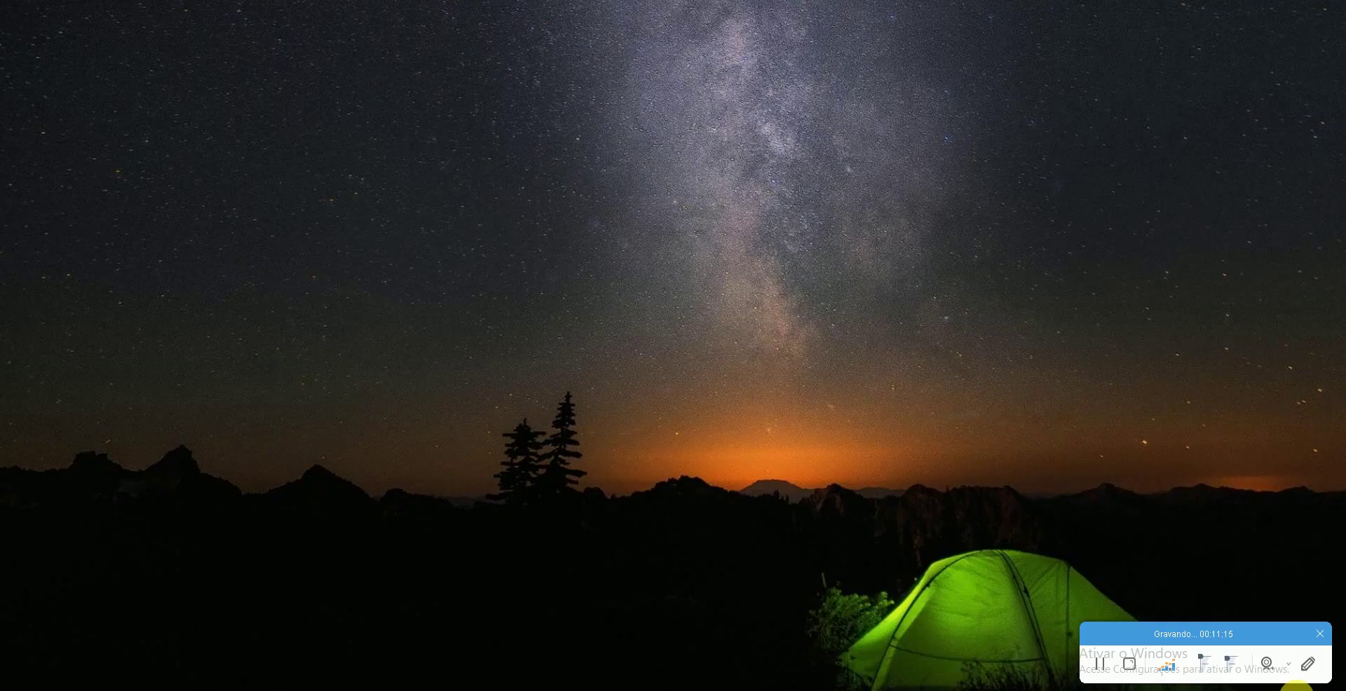
double_click(28, 121)
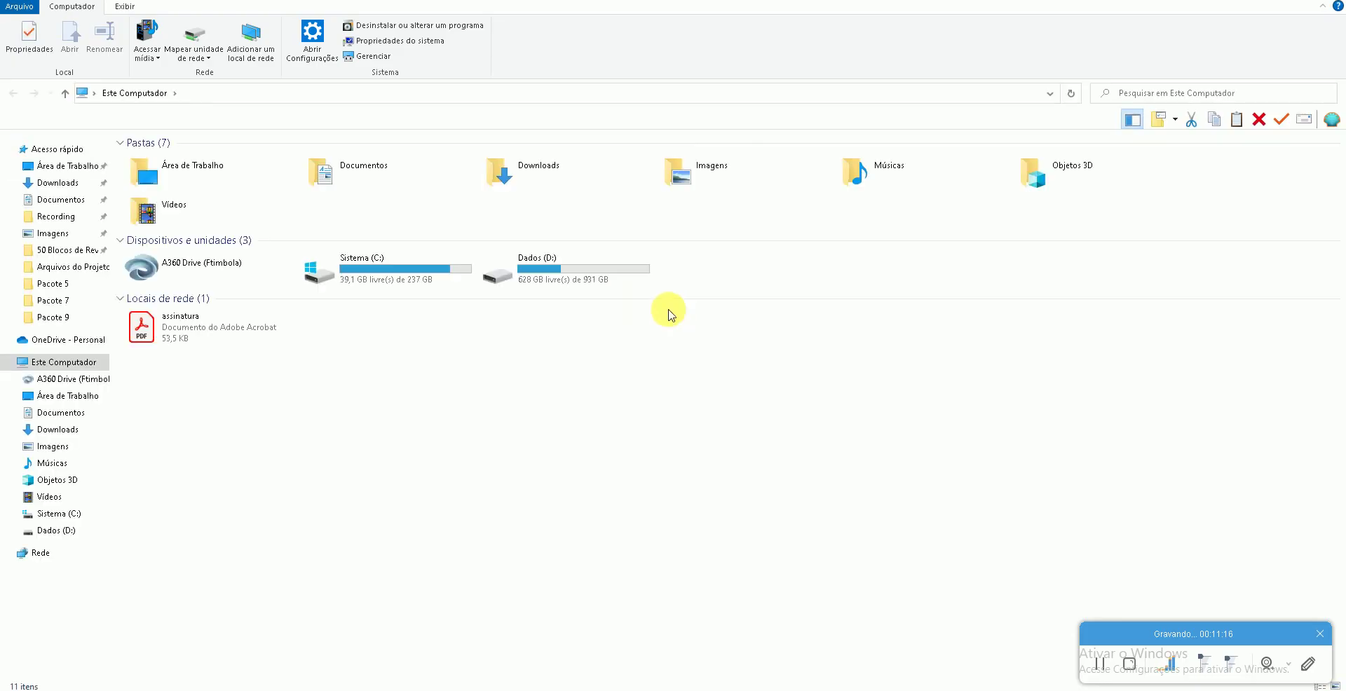
double_click(587, 273)
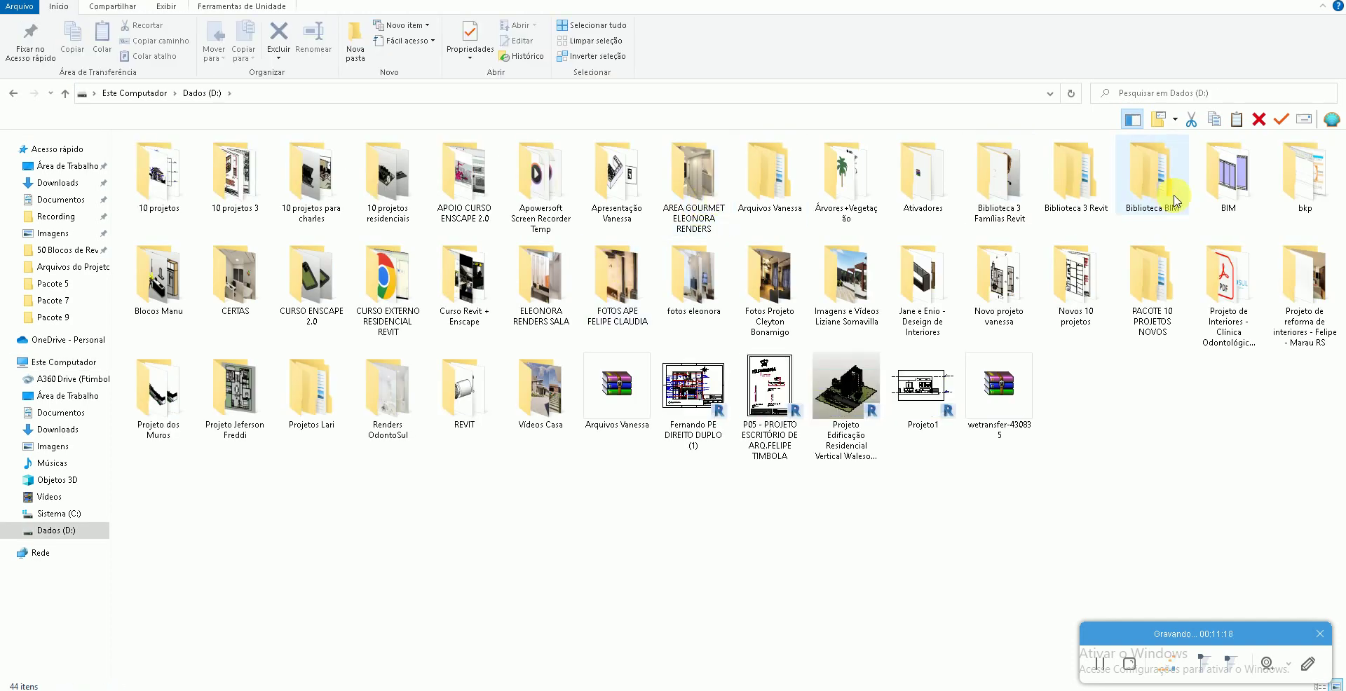
double_click(1303, 175)
double_click(547, 168)
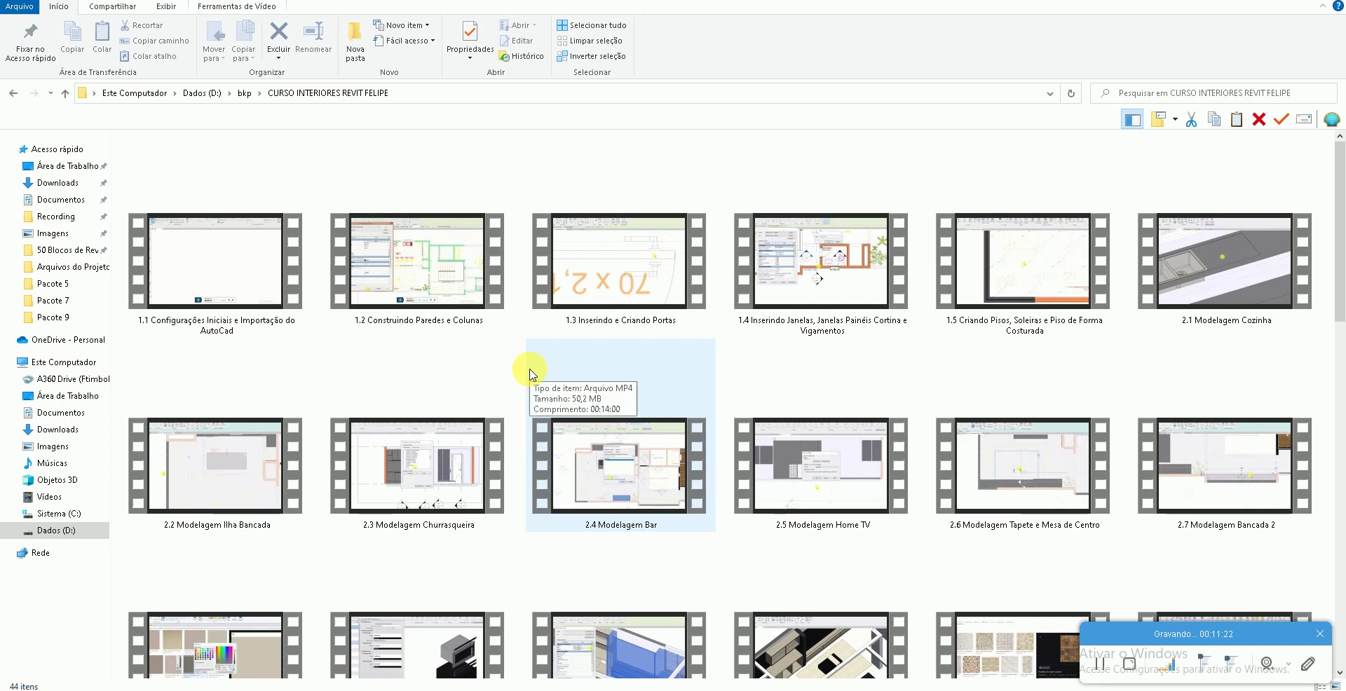
View the lessons in CURSO EXTERNO RESIDENCIAL REVIT and in the AULAS folder of CURSO ENSCAPE 2.0 on drive D
click(204, 98)
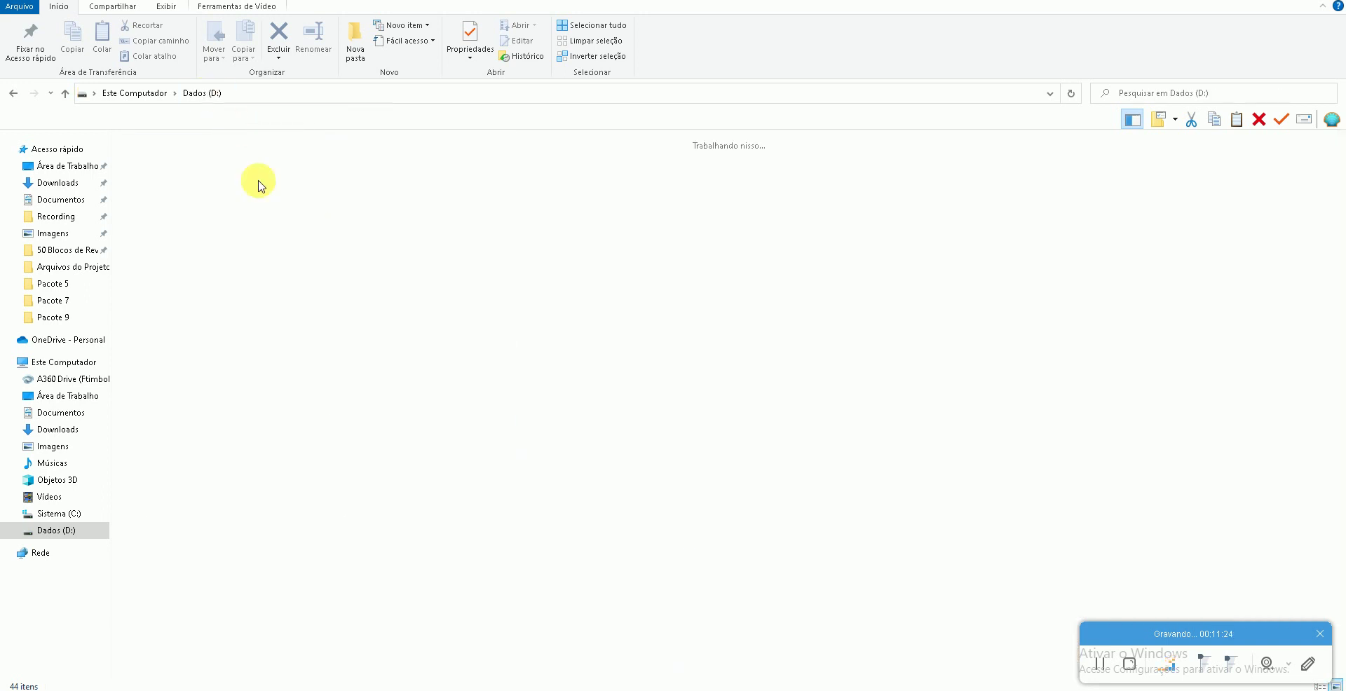
double_click(370, 284)
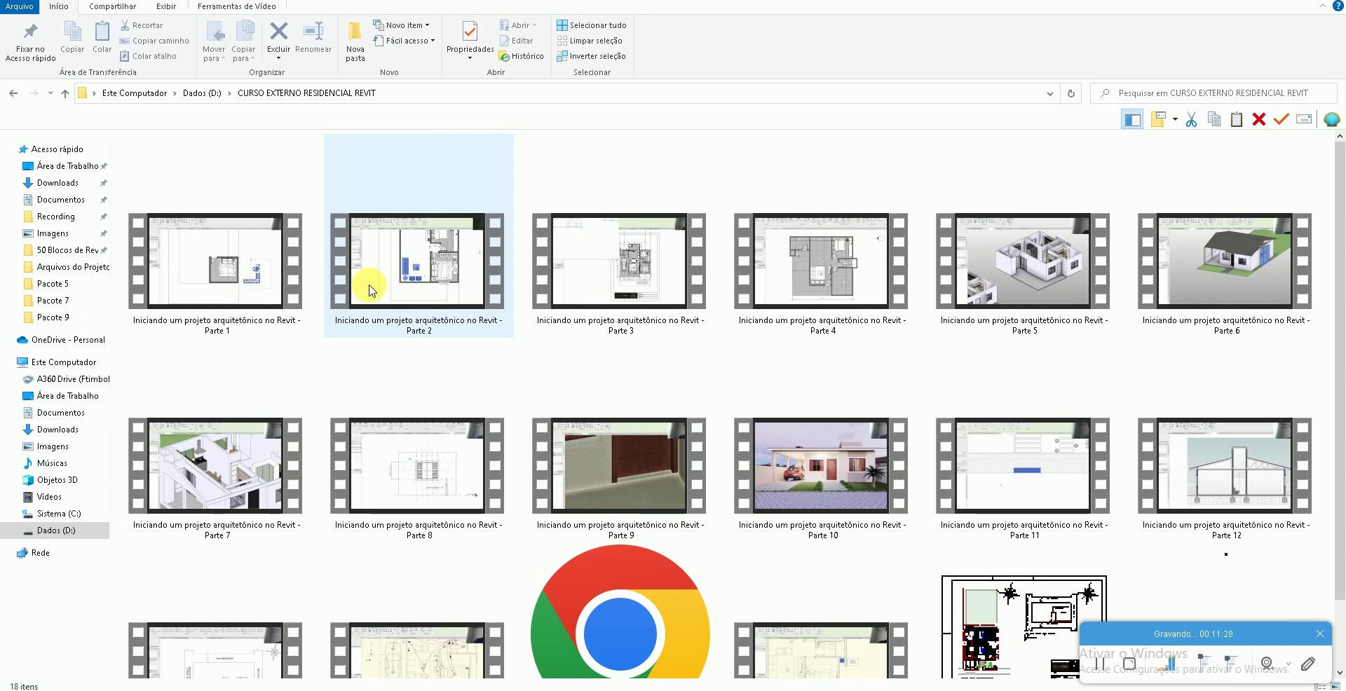
click(201, 96)
double_click(318, 265)
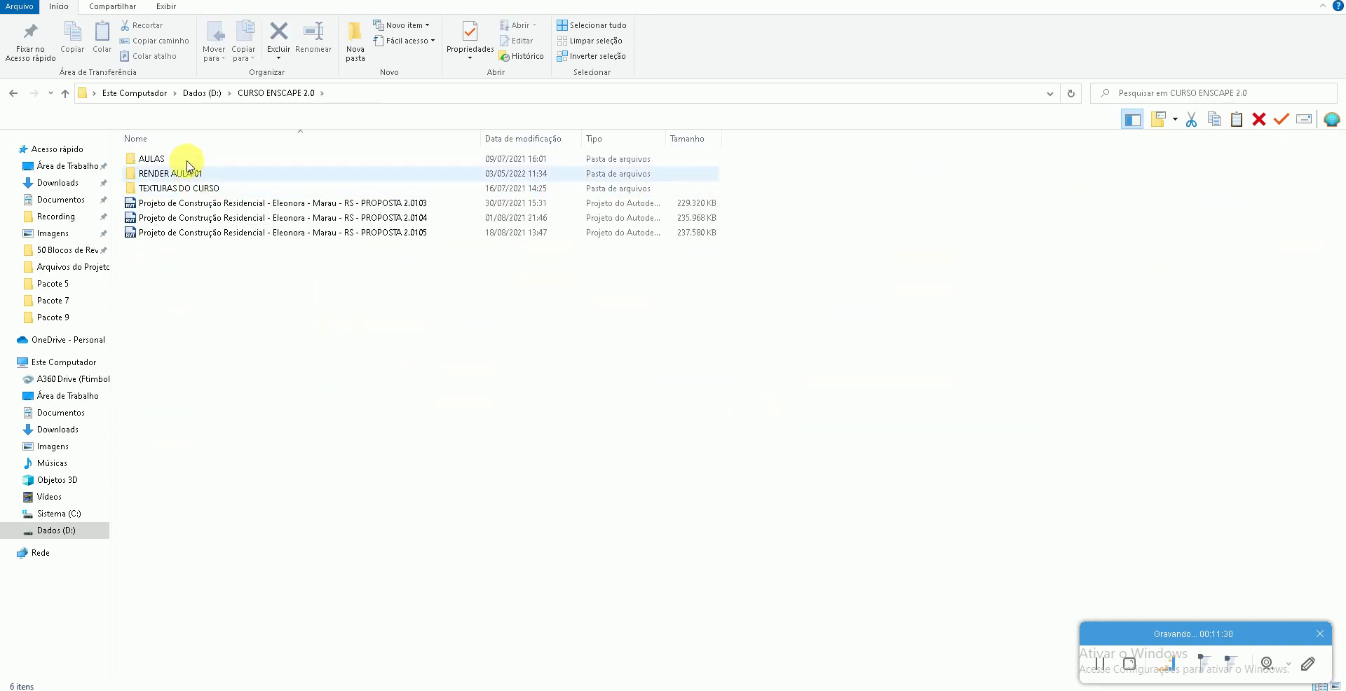
double_click(175, 159)
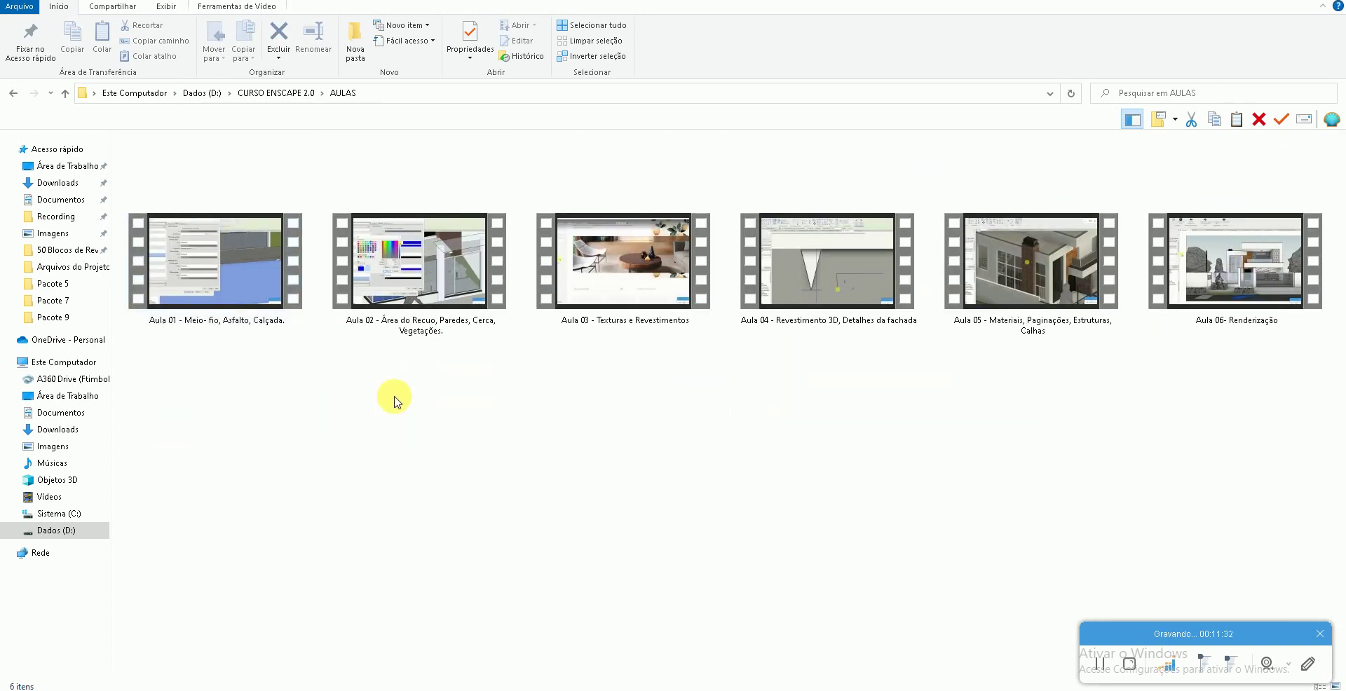
View the lessons in the Curso Revit + Enscape folder on drive D, and close the folder window
click(199, 93)
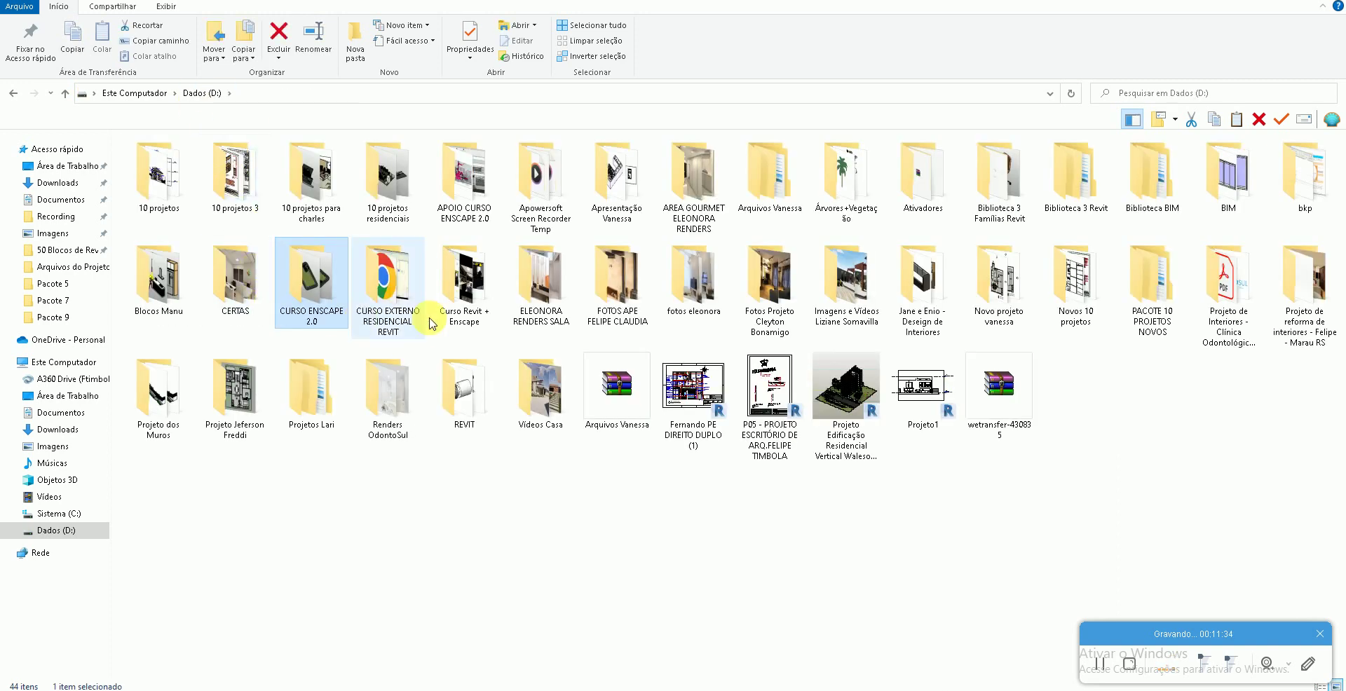
double_click(464, 294)
scroll(651, 557, down, 1)
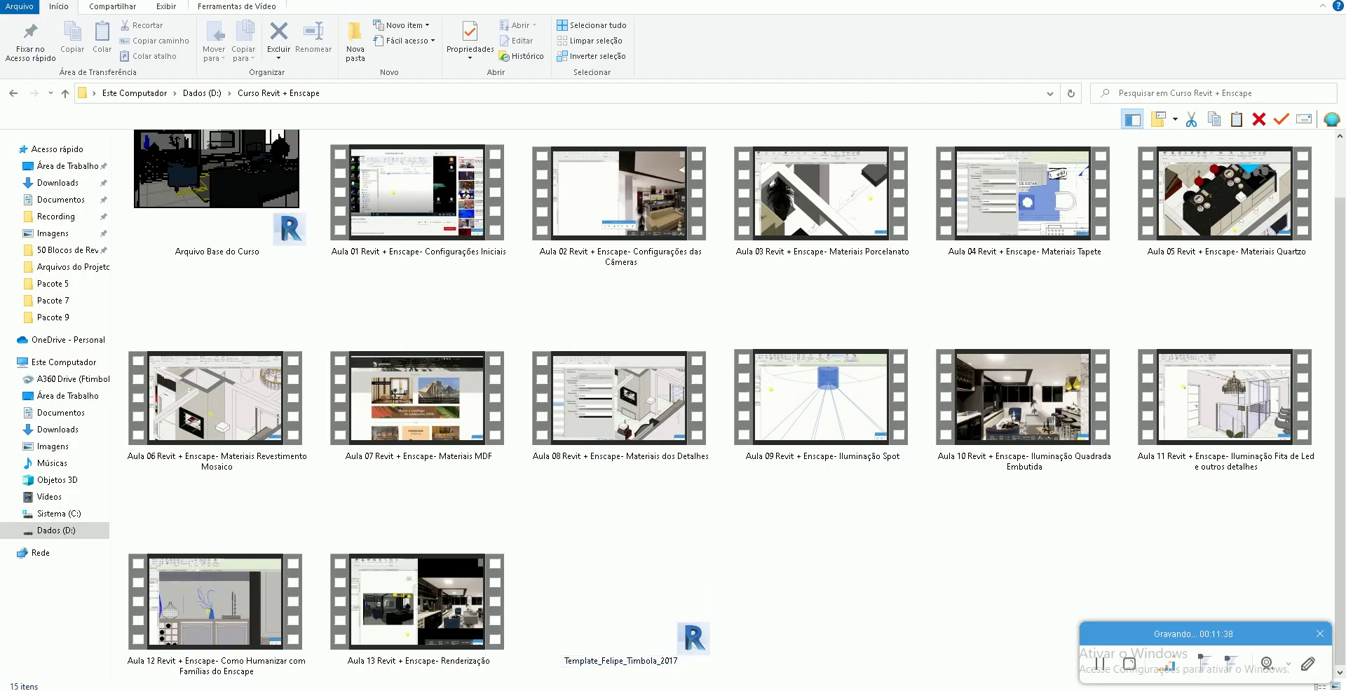
click(1329, 1)
View the block categories in the Blocos de Revit folder within Apoio de trabalho, and close the window
drag(1277, 636, 1276, 596)
double_click(1299, 670)
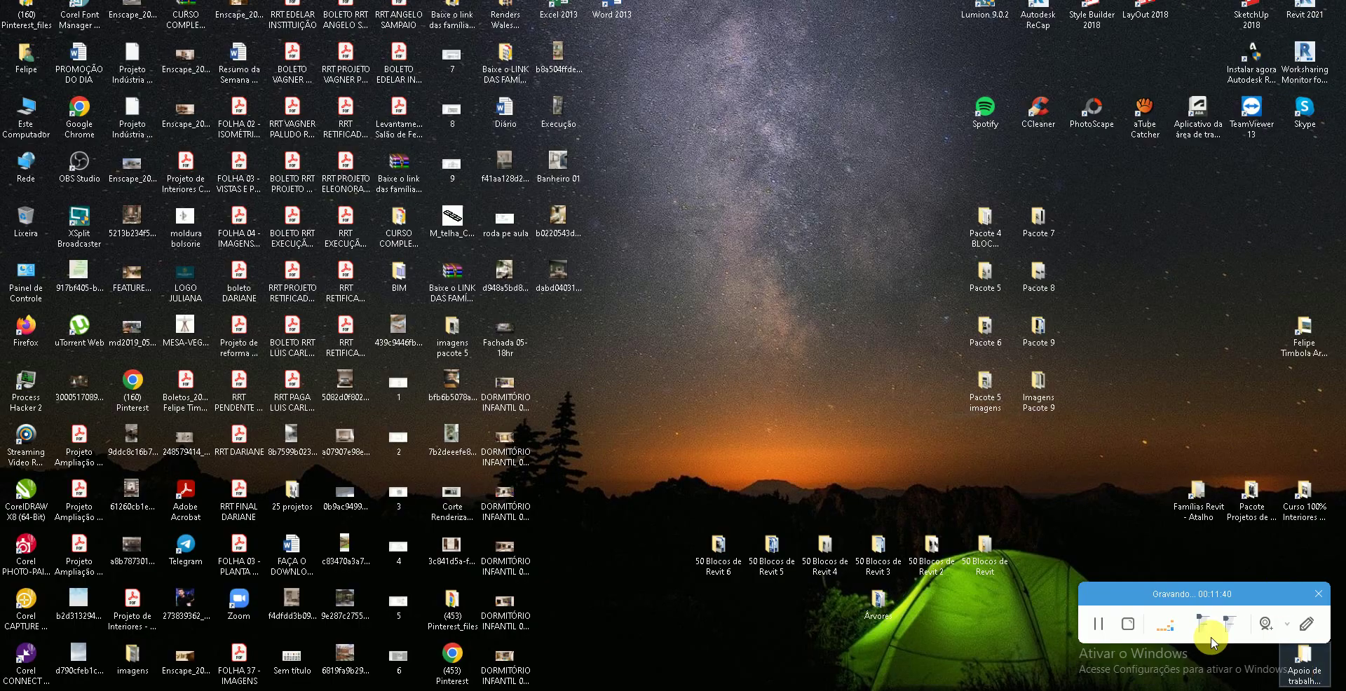
double_click(329, 221)
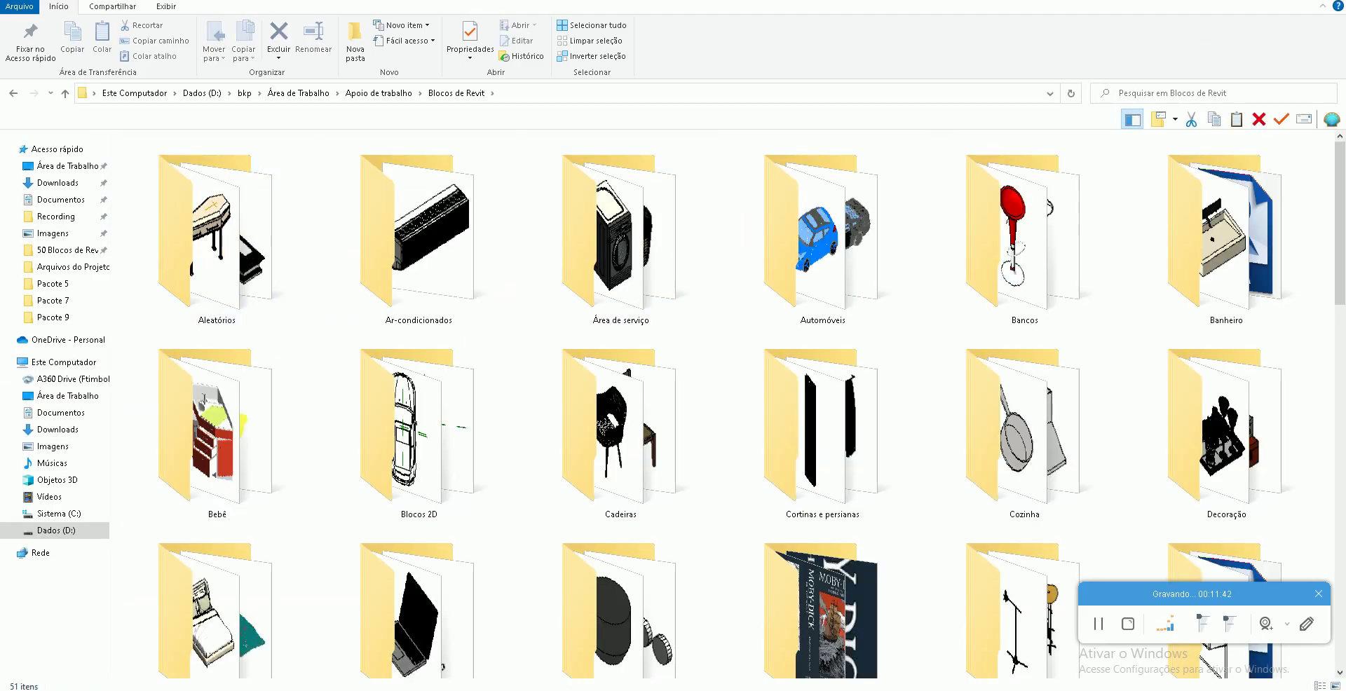
click(1329, 1)
Open the Famílias Revit and 50 Blocos de Revit folders from the desktop, closing each one after viewing it
double_click(1190, 518)
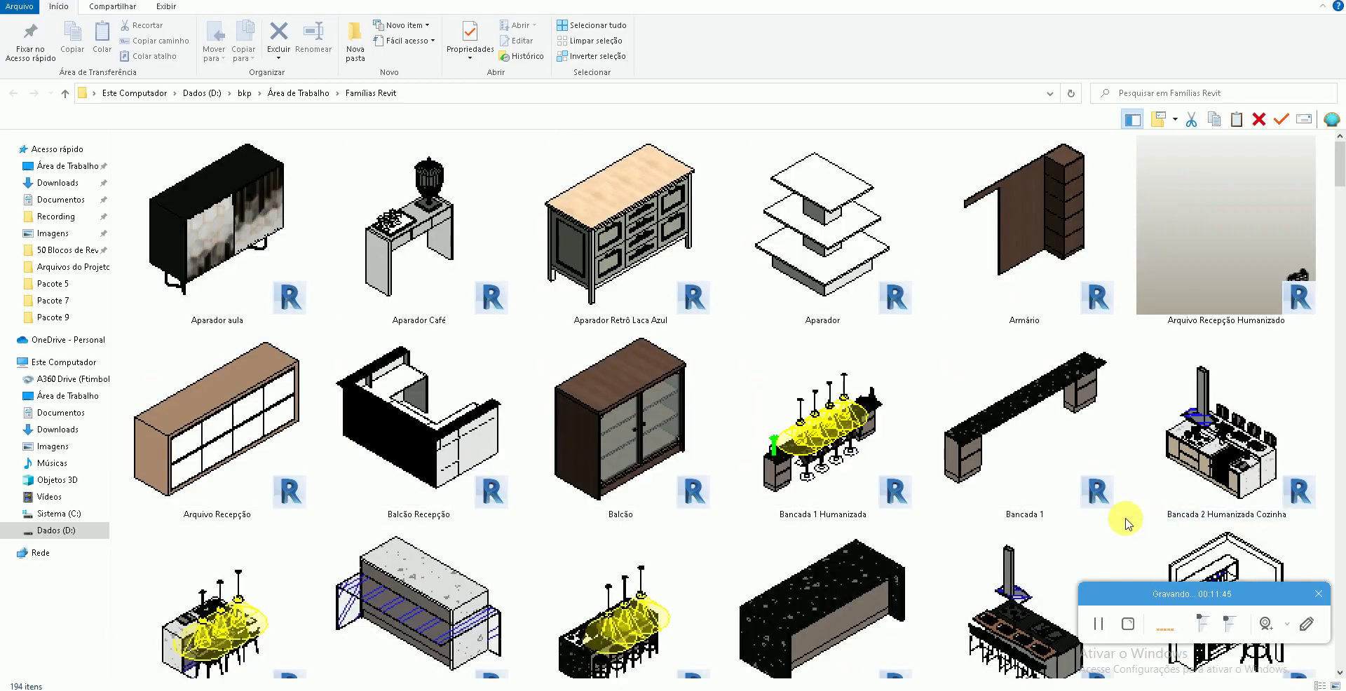
click(1330, 2)
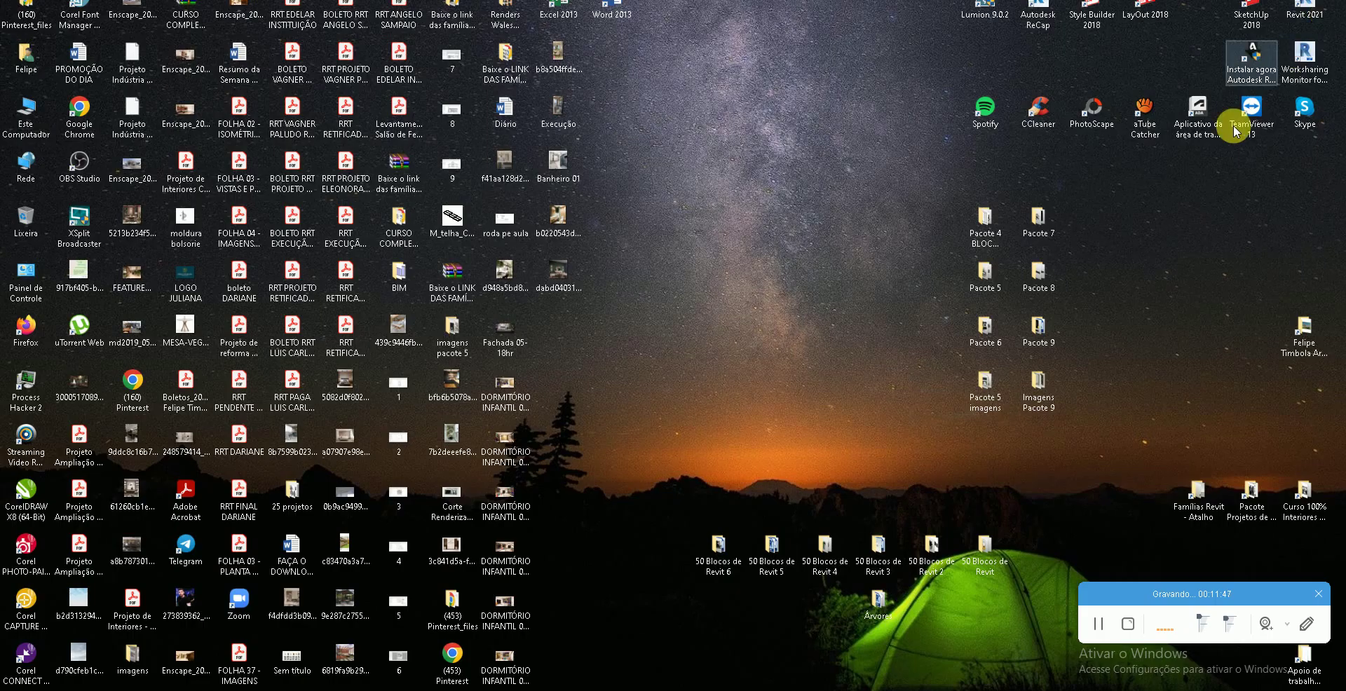
double_click(968, 563)
click(1330, 1)
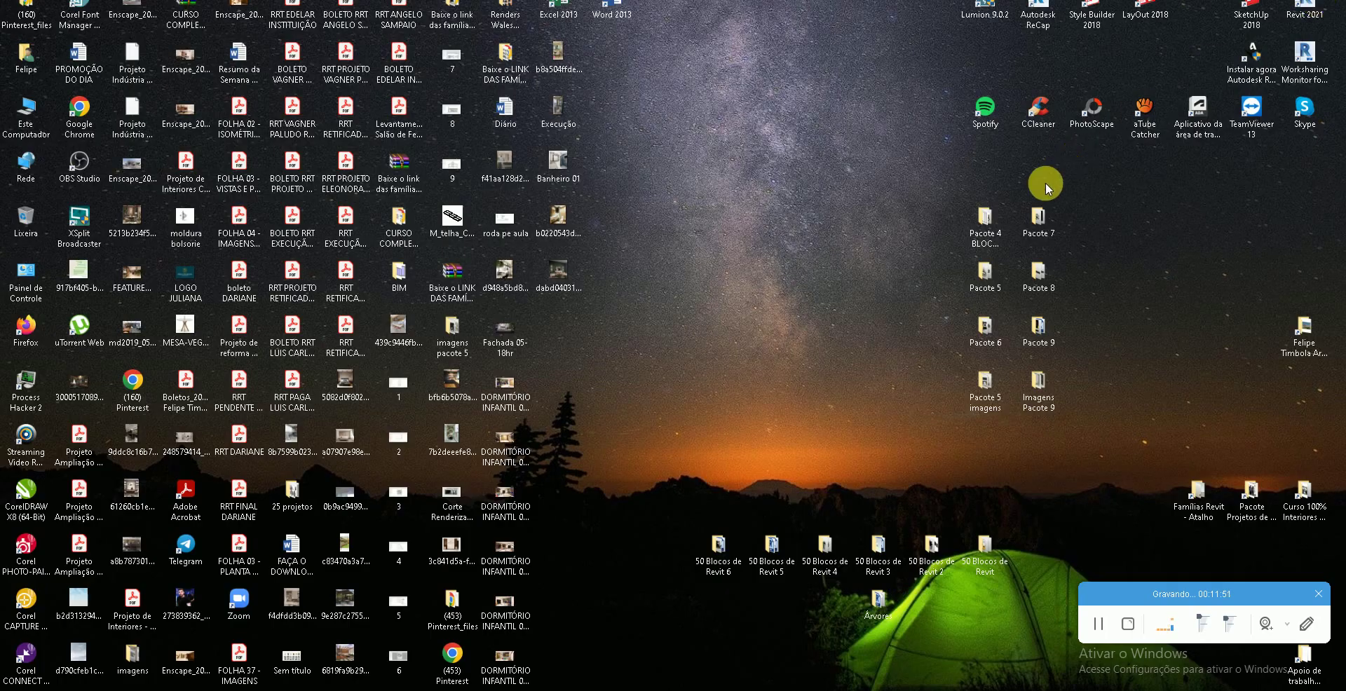
Browse the Revit families in the desktop folder Pacote 4 BLOCOS REVIT, and close it
click(991, 237)
double_click(991, 236)
scroll(981, 355, down, 5)
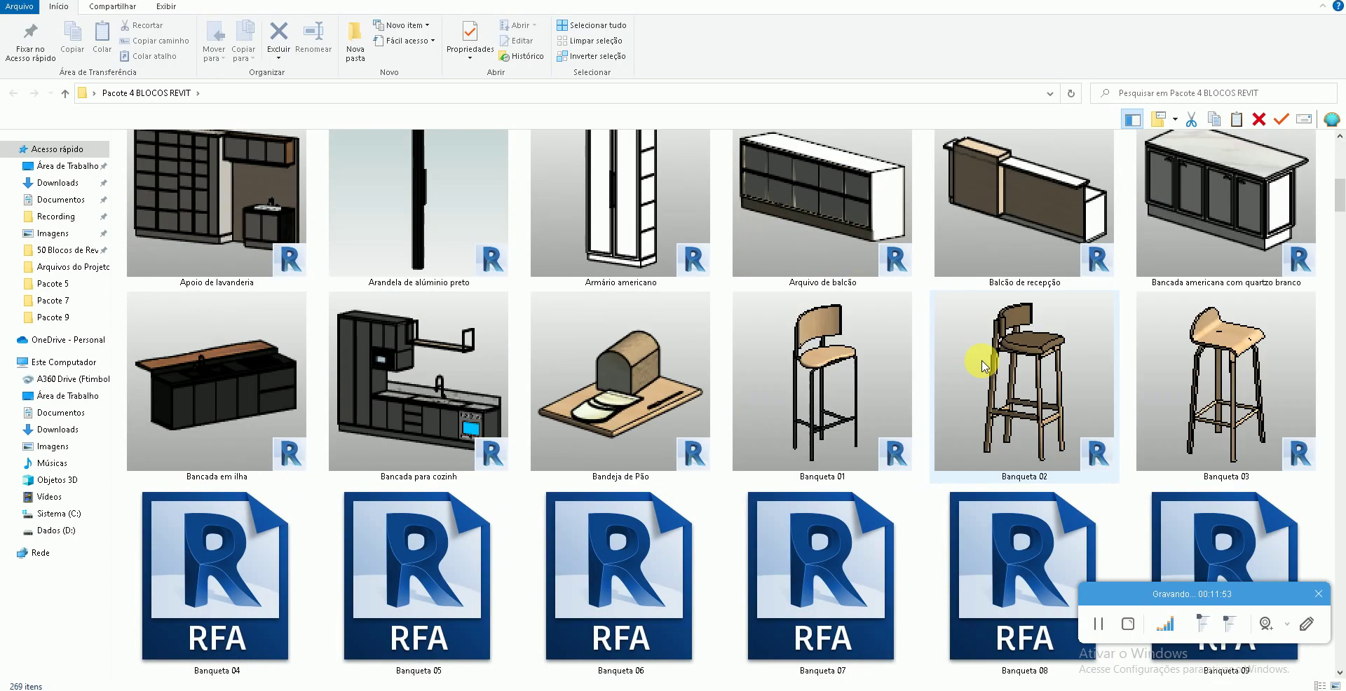
scroll(982, 364, down, 5)
click(1330, 2)
Browse the Revit families in the desktop folder Pacote 5, and close it
double_click(987, 277)
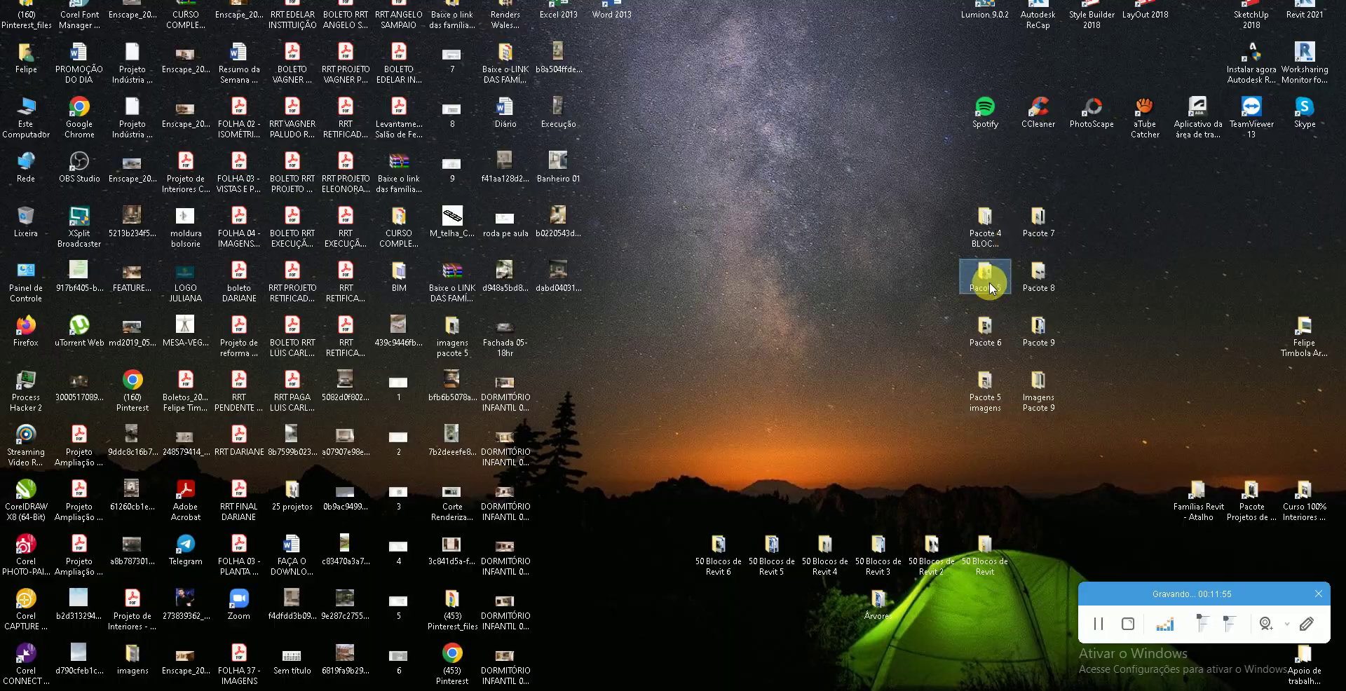
scroll(970, 423, down, 1)
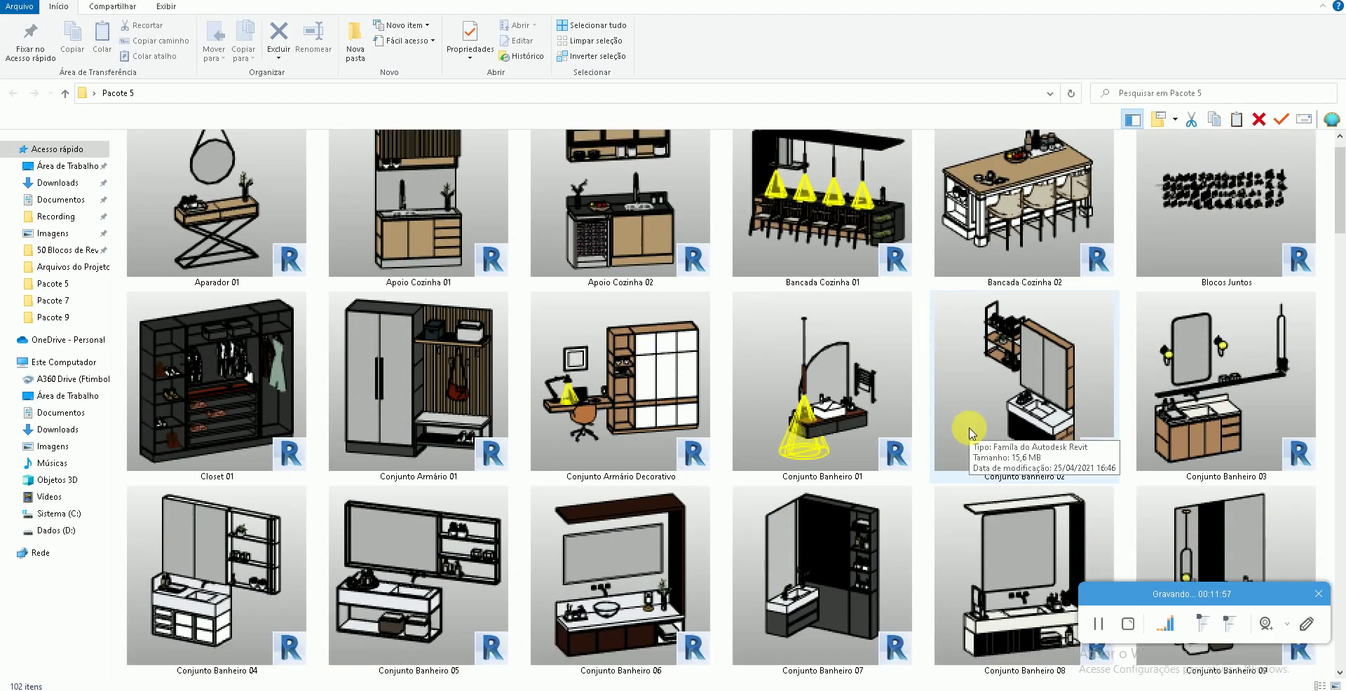
scroll(971, 434, down, 5)
click(1329, 1)
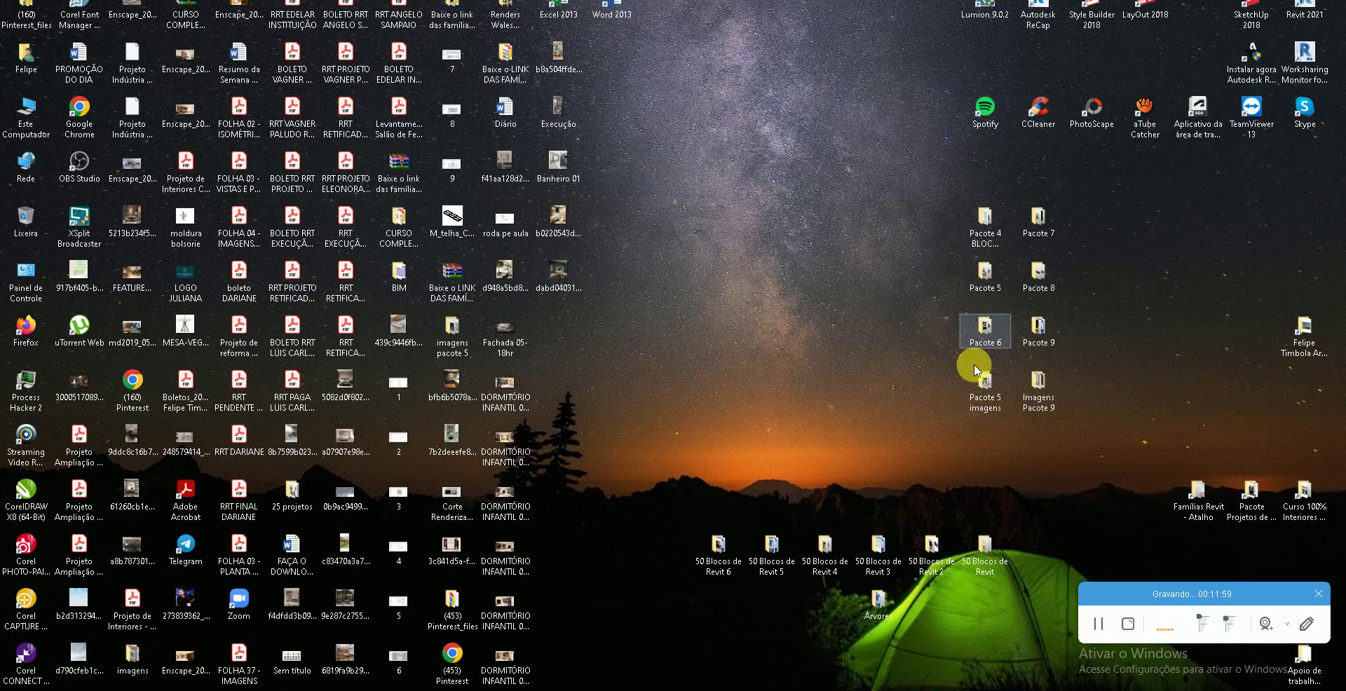
Browse the Revit families in the desktop folder Pacote 6, and close it
click(984, 330)
double_click(984, 338)
scroll(939, 403, down, 3)
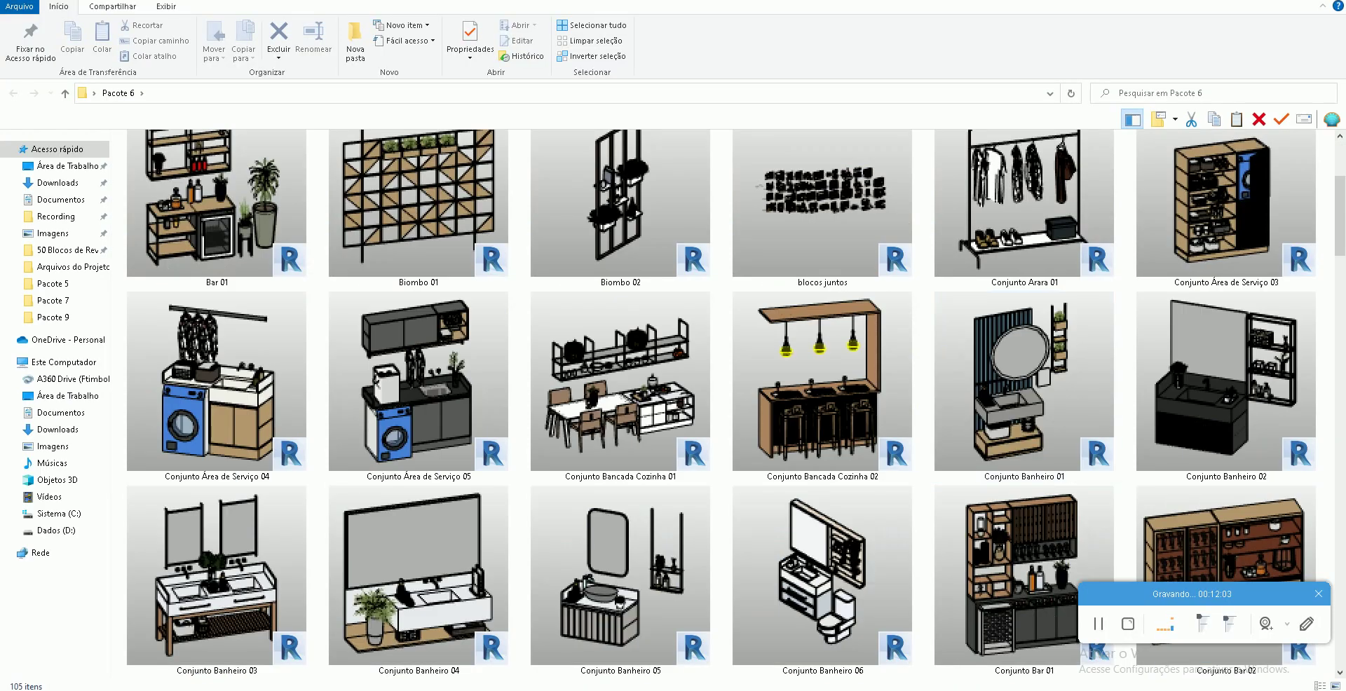
click(1330, 1)
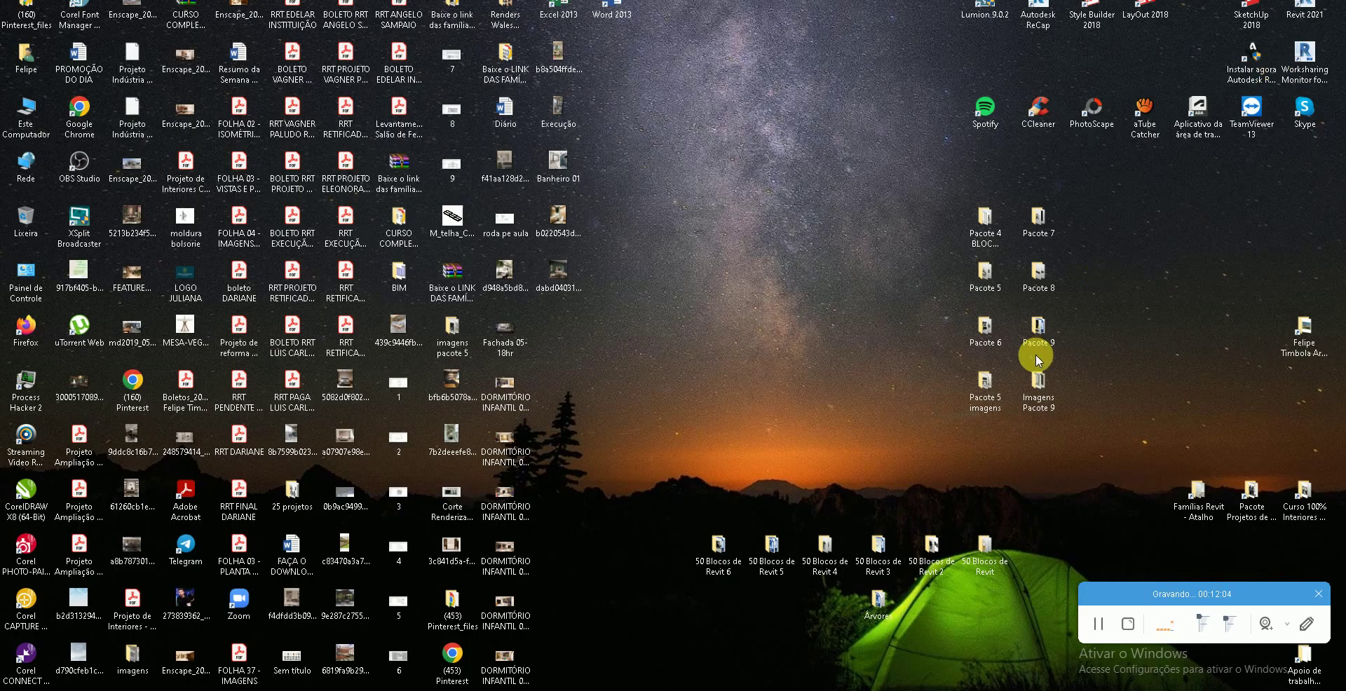
Browse the Revit families in the desktop folder Pacote 7, and close it
double_click(1049, 230)
scroll(1011, 407, down, 1)
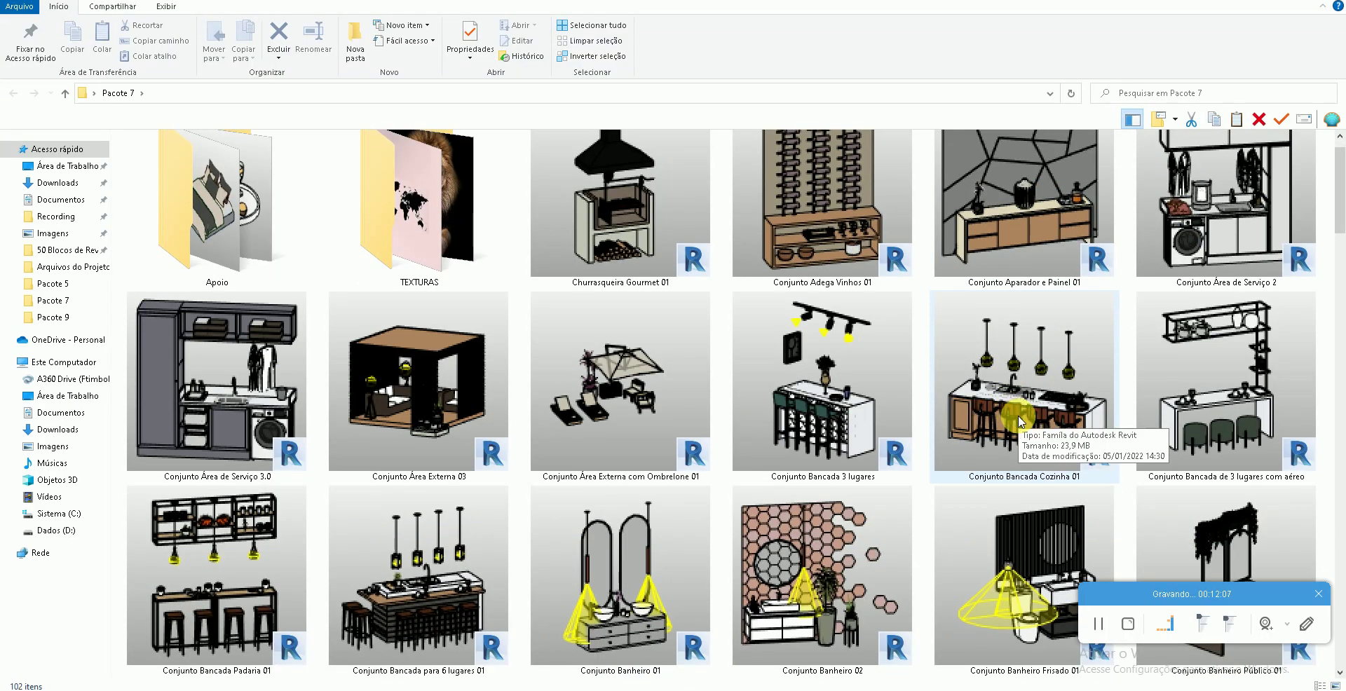
click(1330, 3)
Open the desktop folder Pacote 8 and browse its Revit families
click(1049, 281)
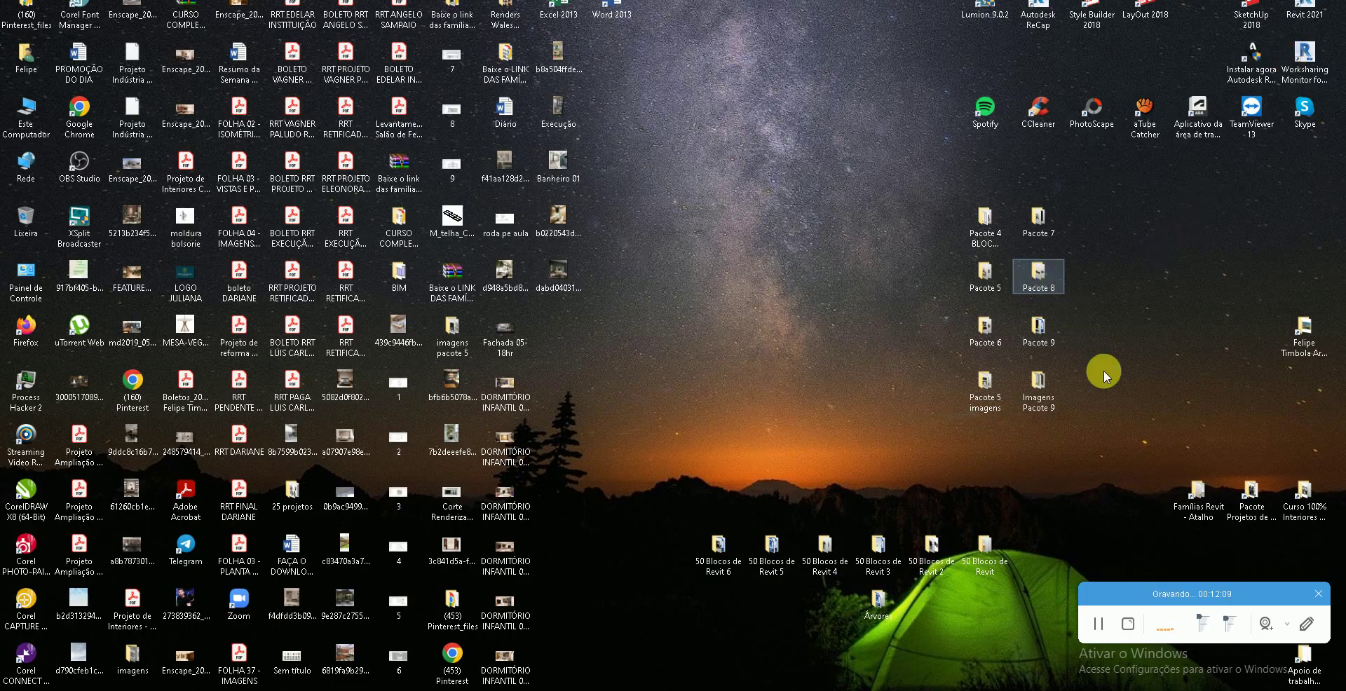
key(Return)
scroll(1016, 372, down, 1)
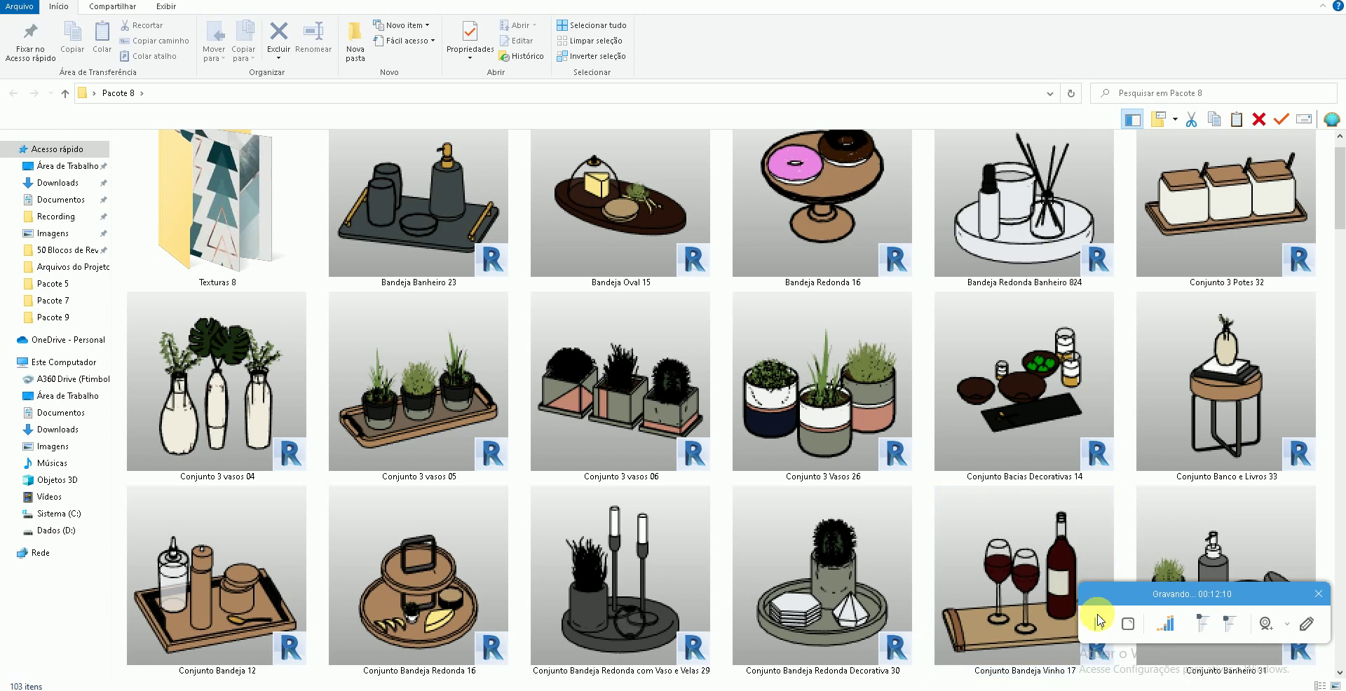